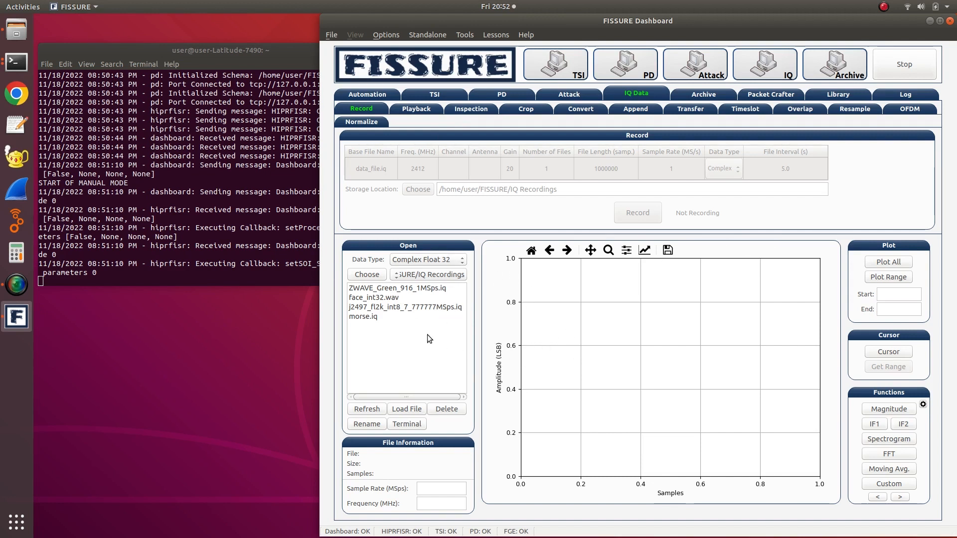
- Assign the USRP B210 as the TSI hardware and apply that choice to all components
left_click(545, 62)
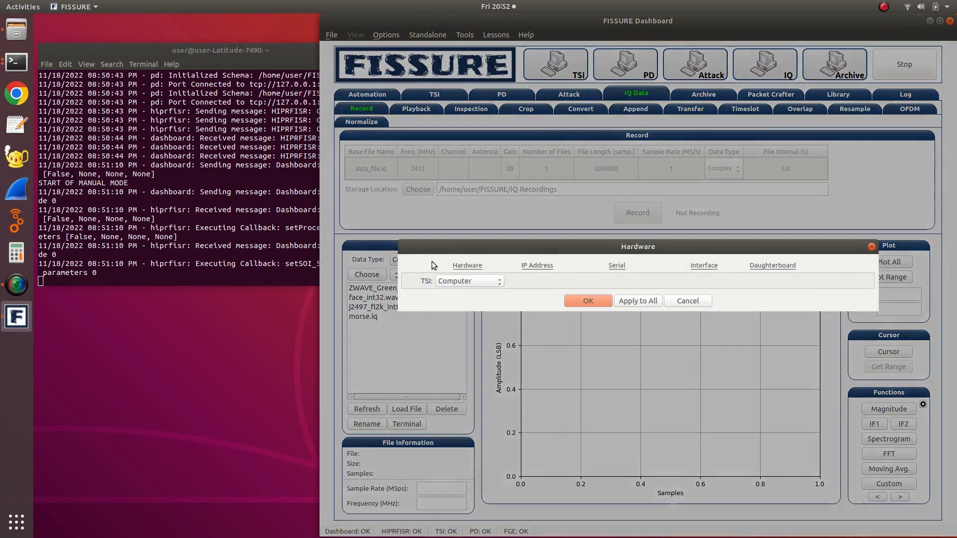
left_click(445, 286)
left_click(447, 298)
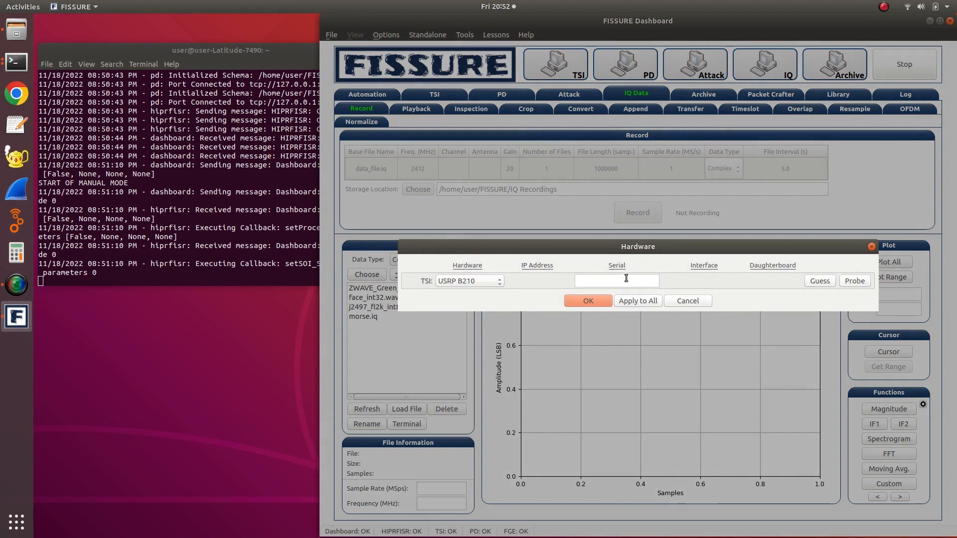
left_click(641, 304)
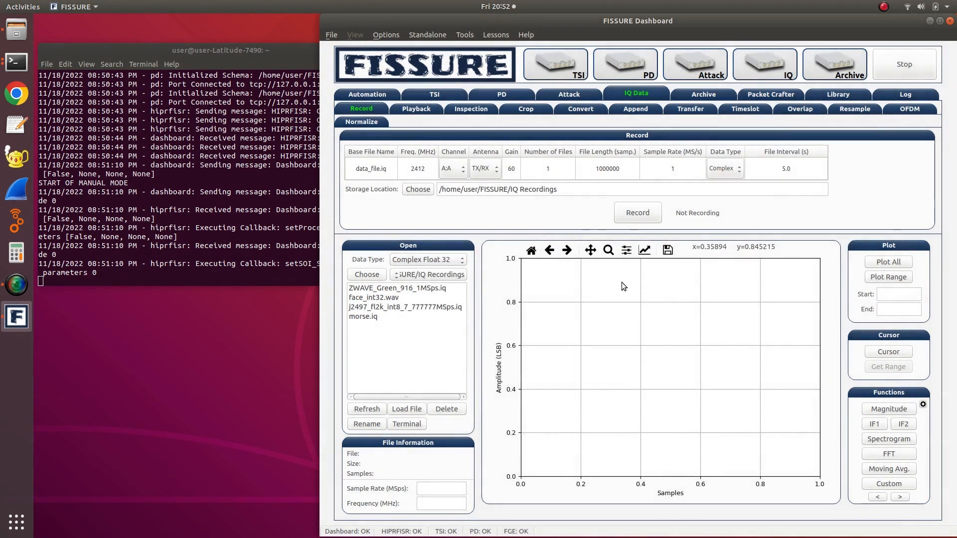
- Load the time_sink_1_10_100_b210.py live inspection flow graph, check its channel and serial parameters, and start it
left_click(457, 109)
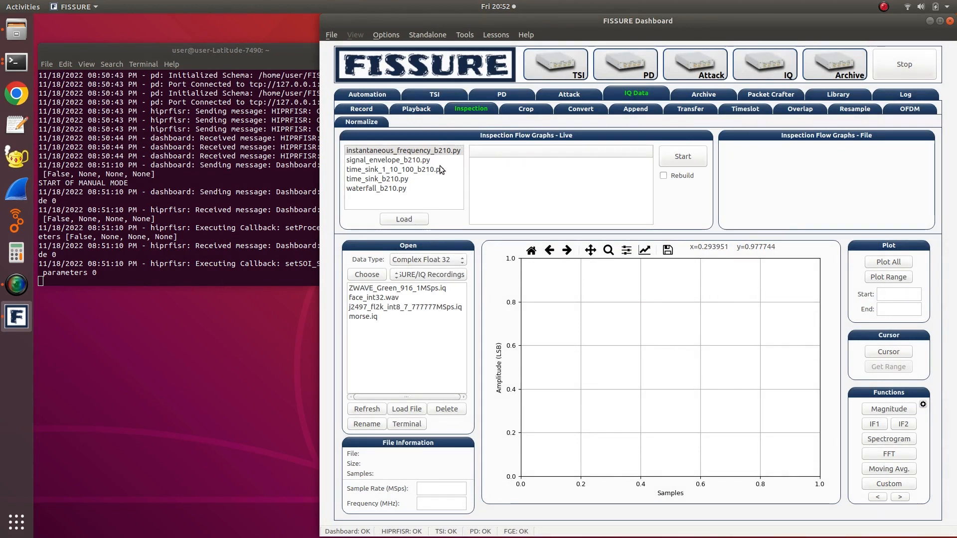
left_click(412, 177)
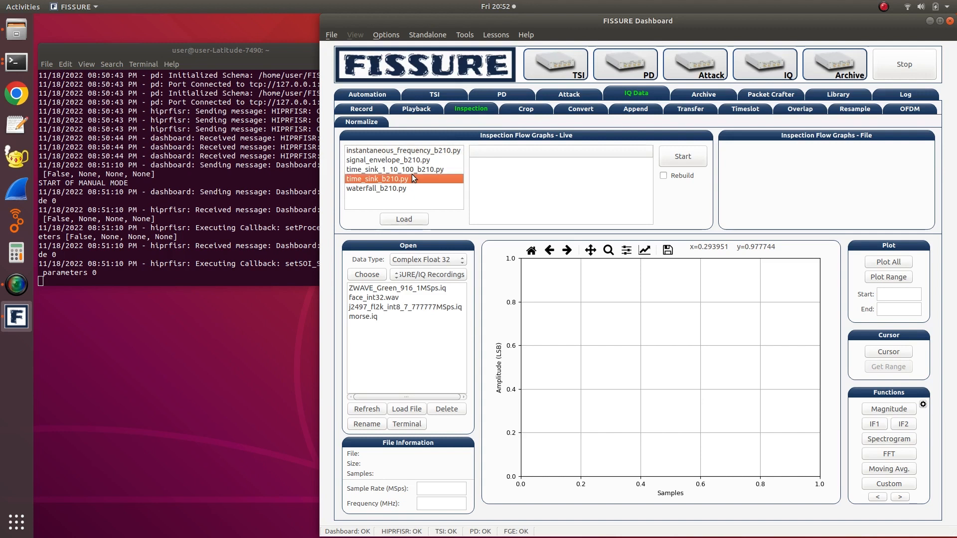
left_click(387, 170)
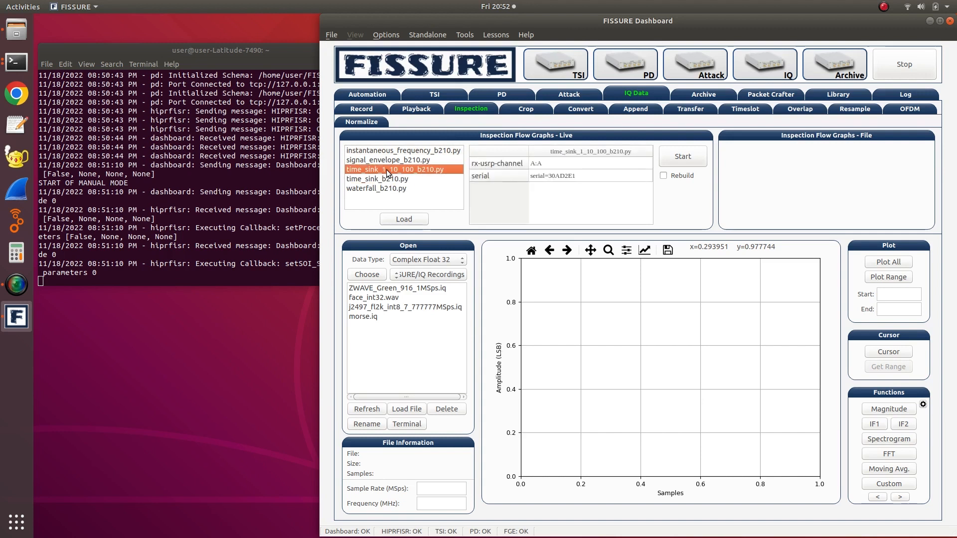
left_click(561, 165)
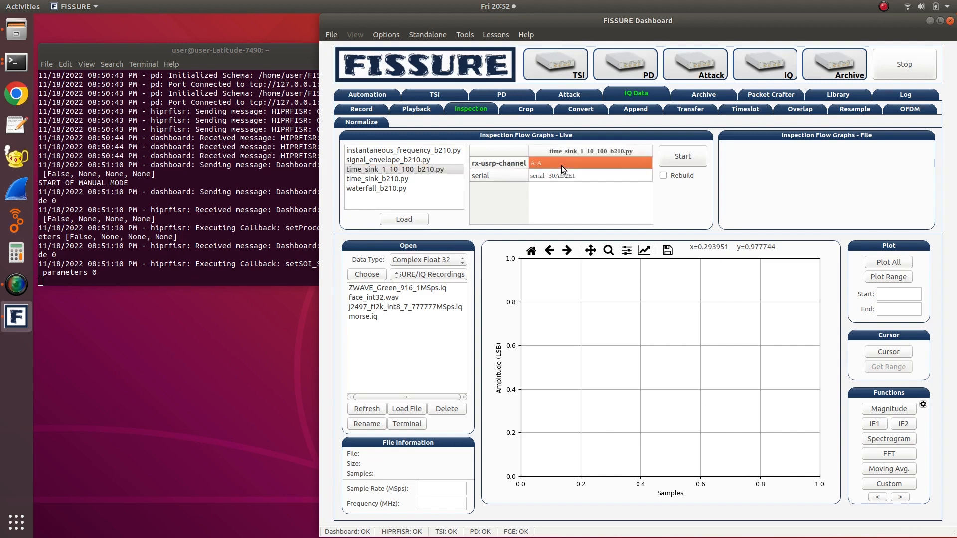
left_click(564, 177)
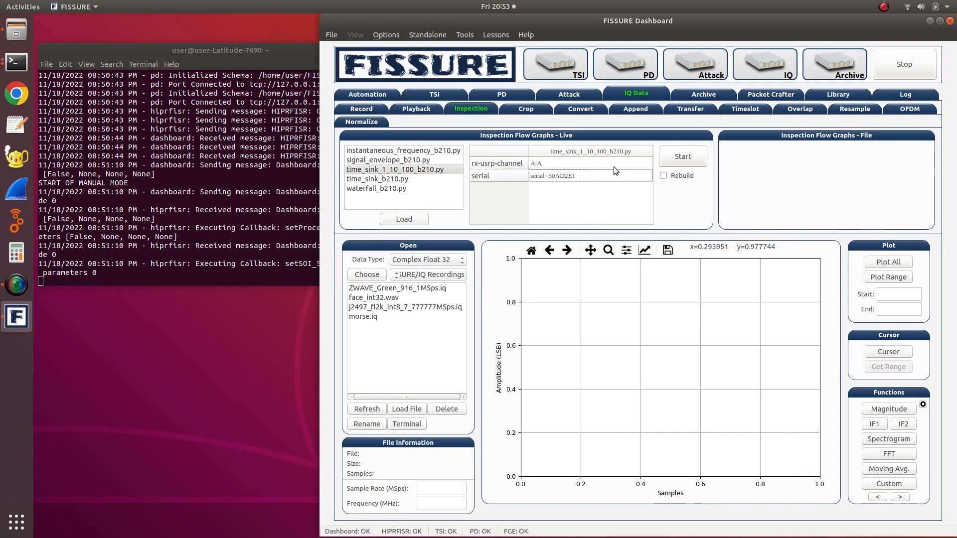
left_click(669, 156)
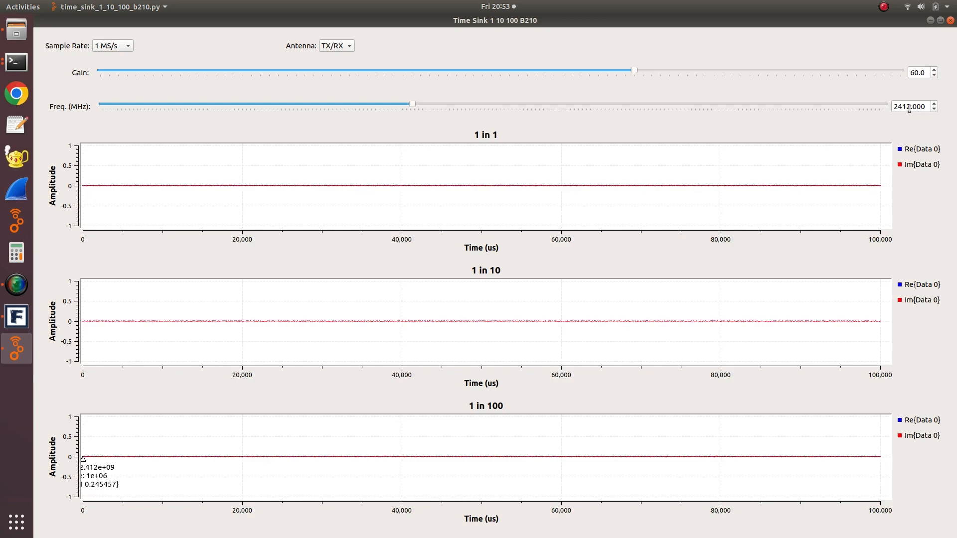
- Set the time sink's frequency to 311 MHz
left_click_drag(906, 106, 835, 100)
key("BackSpace")
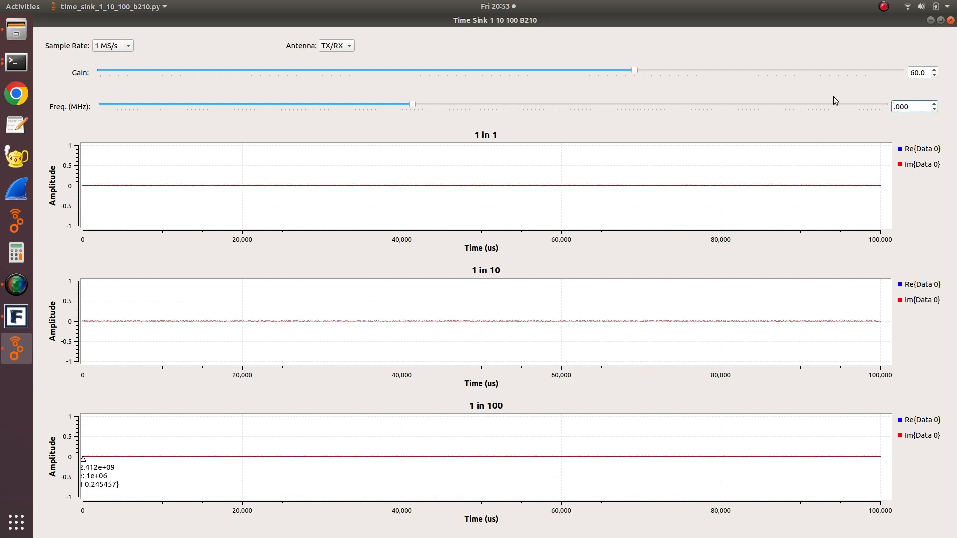
key("Delete")
type("311")
key("Return")
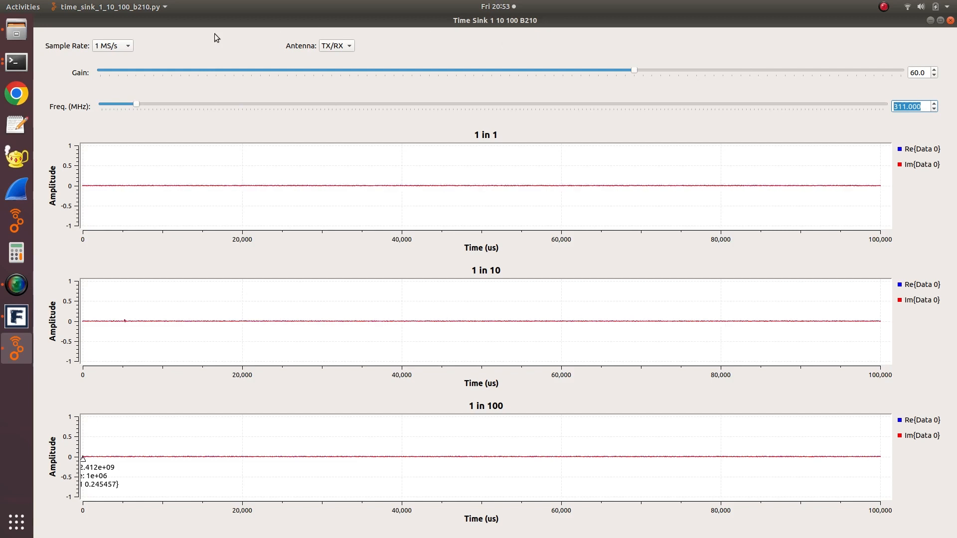
- Set the time sink's sample rate to 5 MS/s and raise its gain to 76
left_click(120, 42)
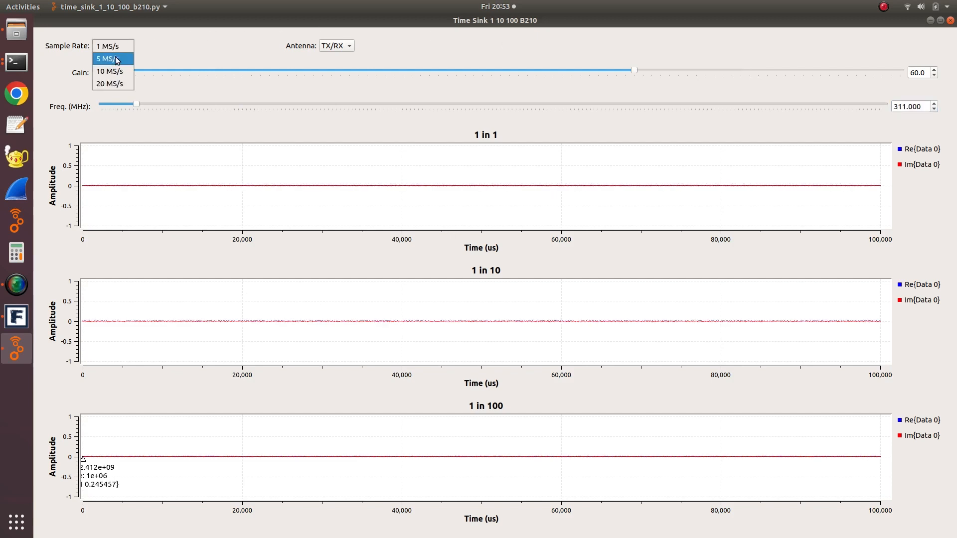
left_click(115, 59)
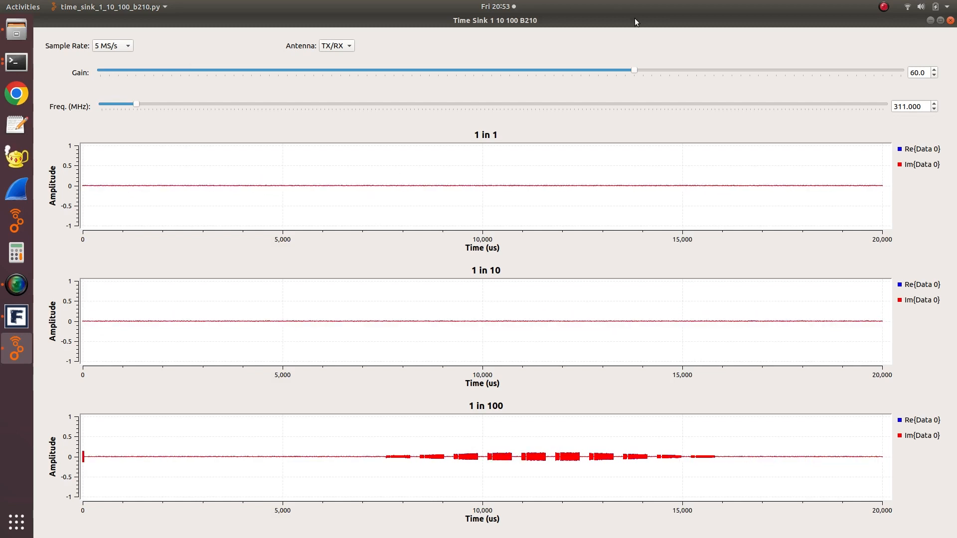
left_click_drag(722, 66, 779, 68)
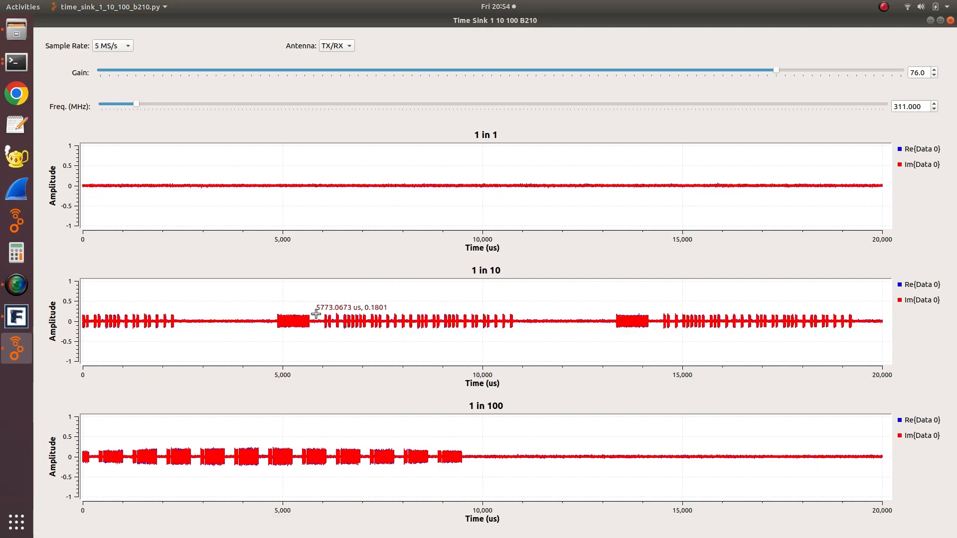
- Freeze the 1 in 10 plot on a captured signal and zoom in on one complete burst
right_click(504, 306)
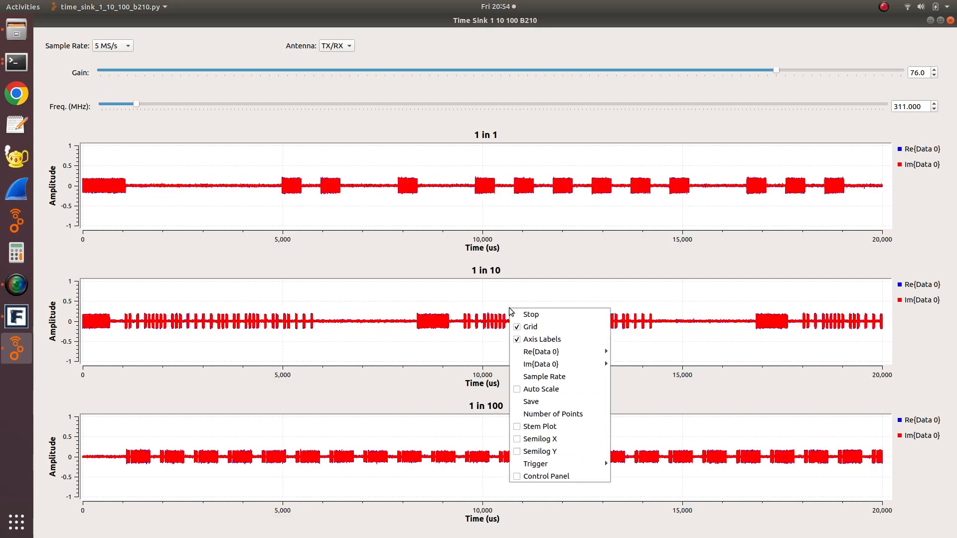
left_click(520, 314)
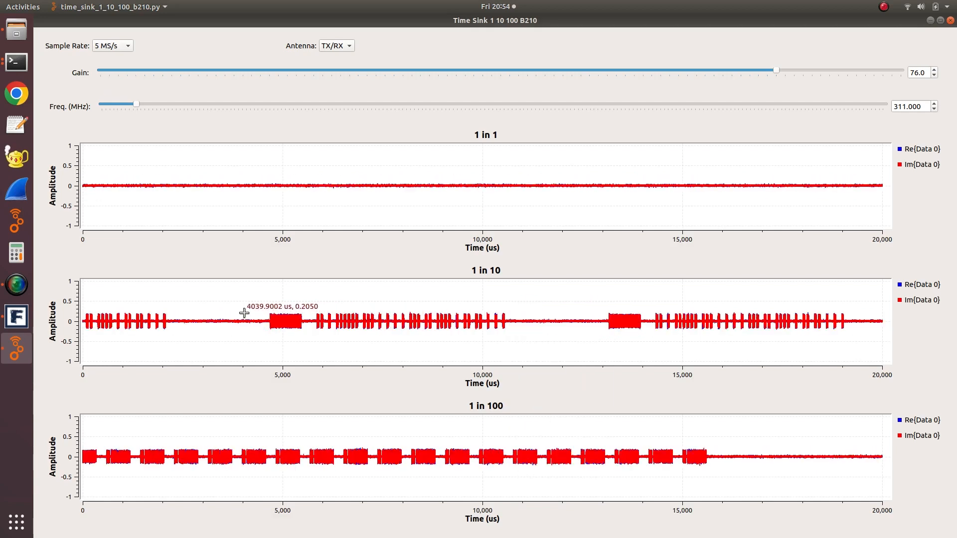
left_click_drag(270, 310, 517, 338)
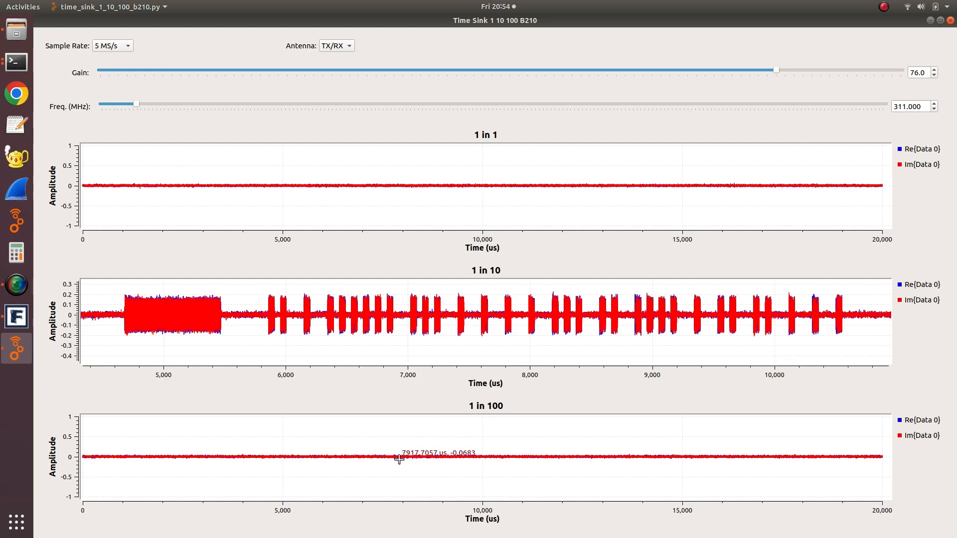
- Freeze the 1 in 100 plot and set the 1 in 1 plot's number of points to 1000000
right_click(429, 462)
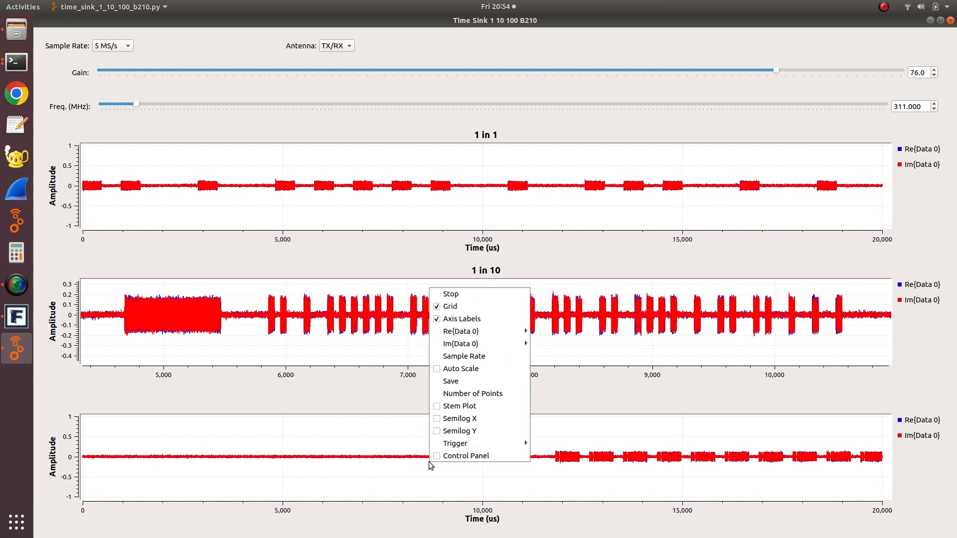
left_click(448, 287)
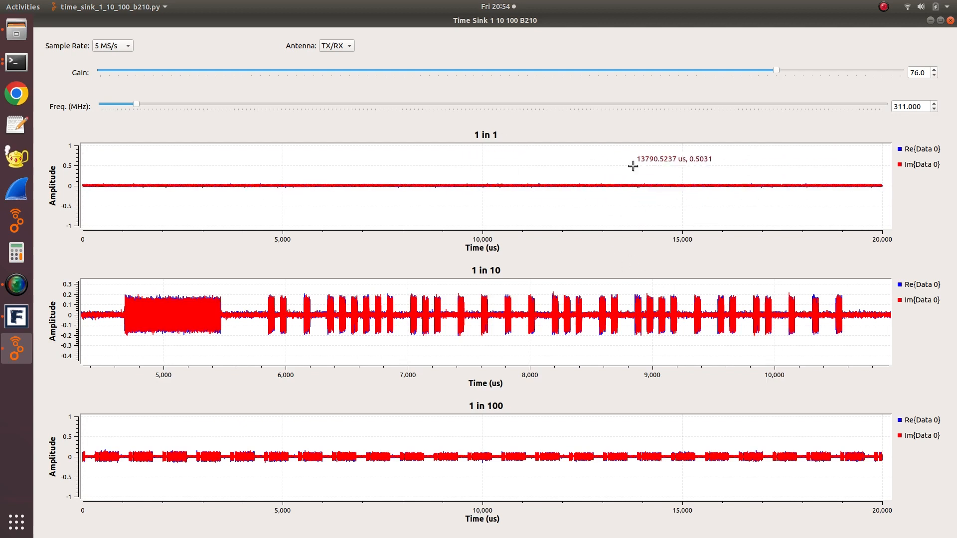
right_click(558, 213)
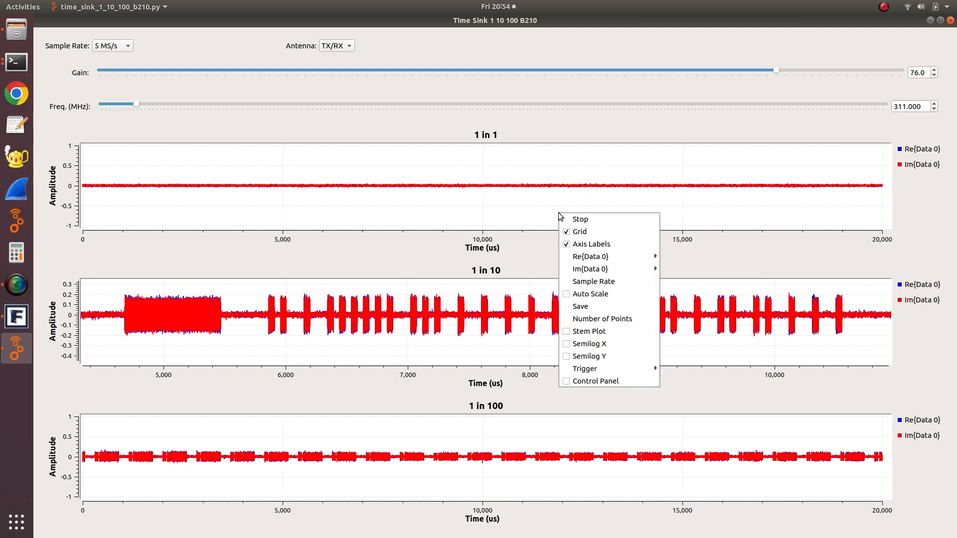
left_click(572, 323)
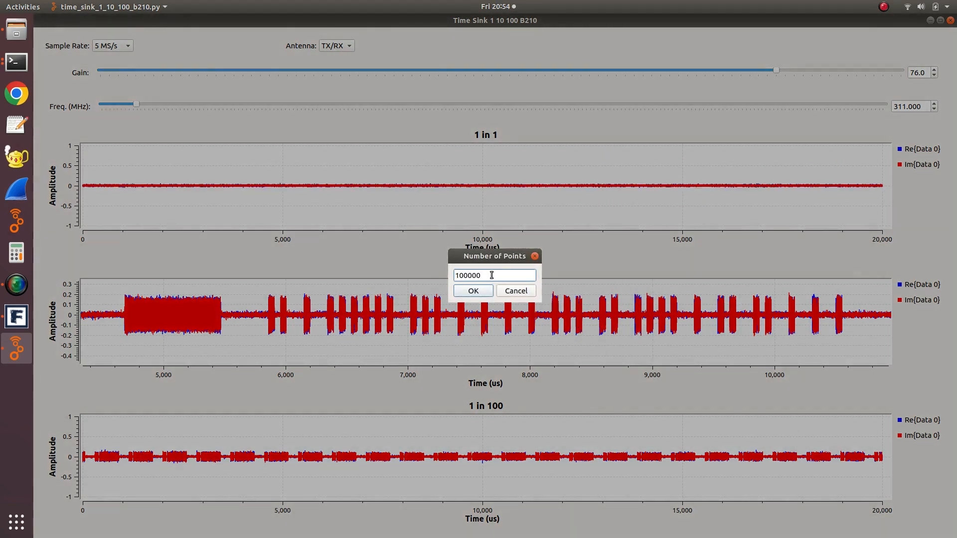
type("0")
key("Return")
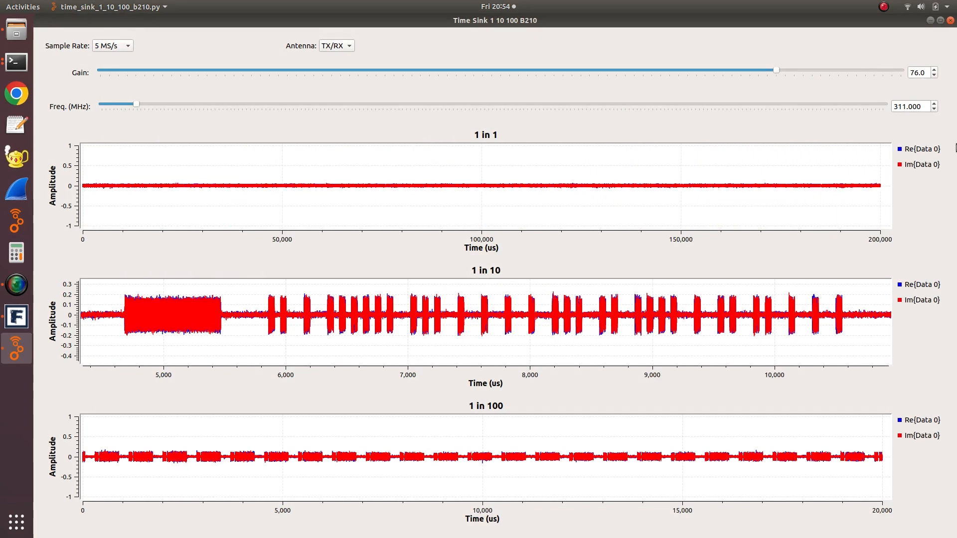
- Close the time sink and start the waterfall_b210.py live flow graph in a maximized window
left_click(950, 21)
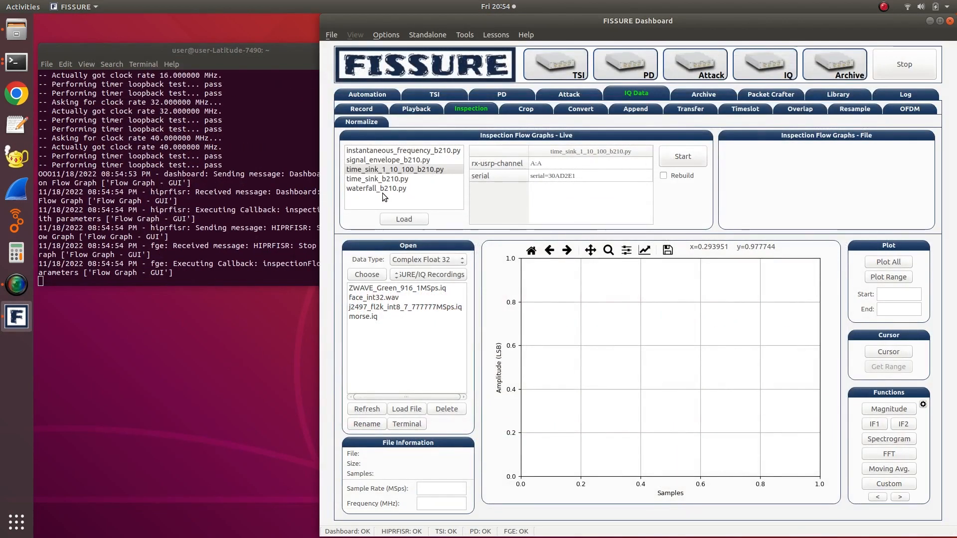
left_click(378, 188)
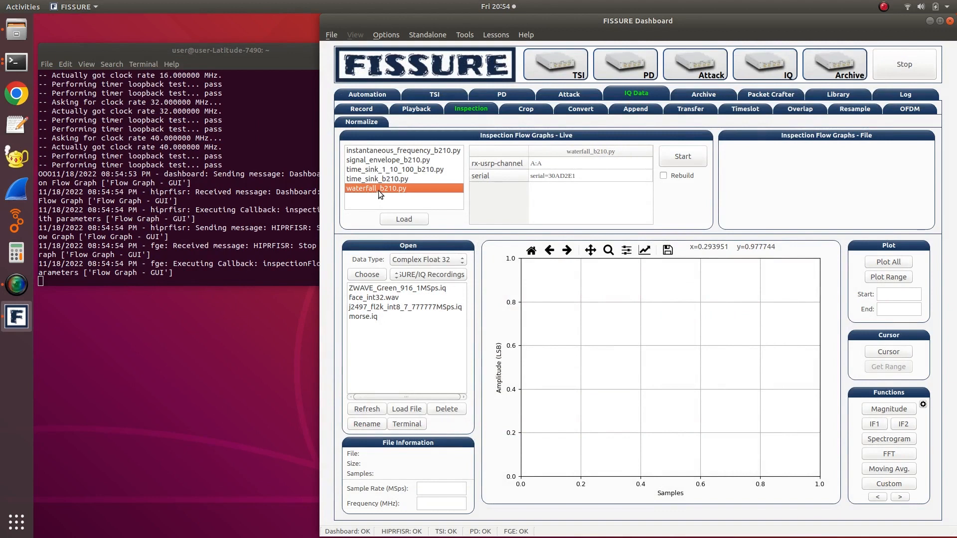
left_click(679, 160)
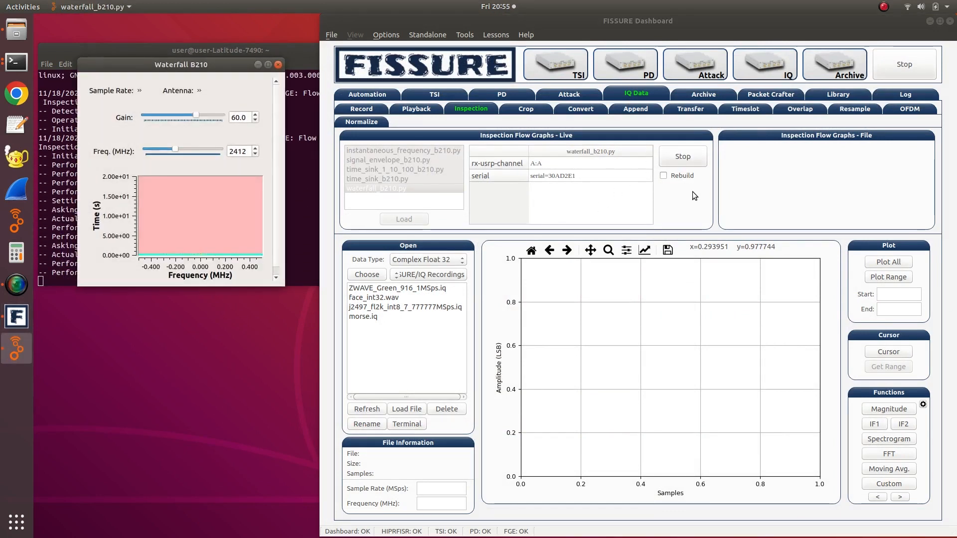
double_click(198, 65)
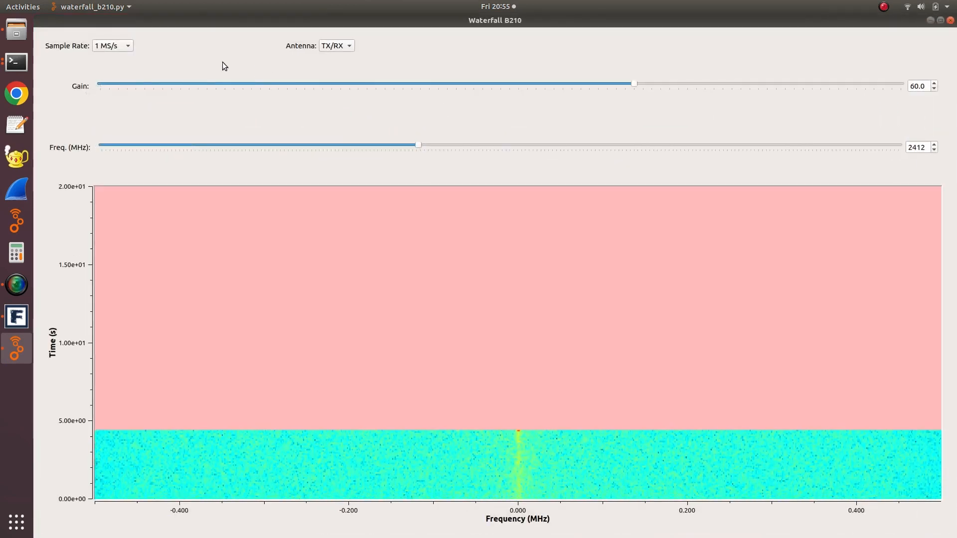
- Set the waterfall's sample rate to 5 MS/s and its frequency to 311 MHz
left_click(120, 48)
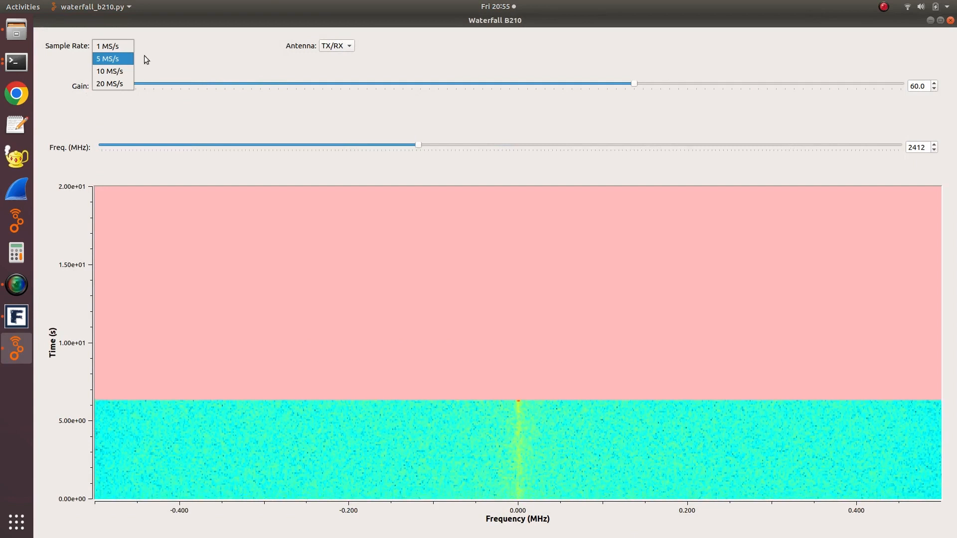
left_click(165, 55)
left_click(113, 46)
left_click(114, 59)
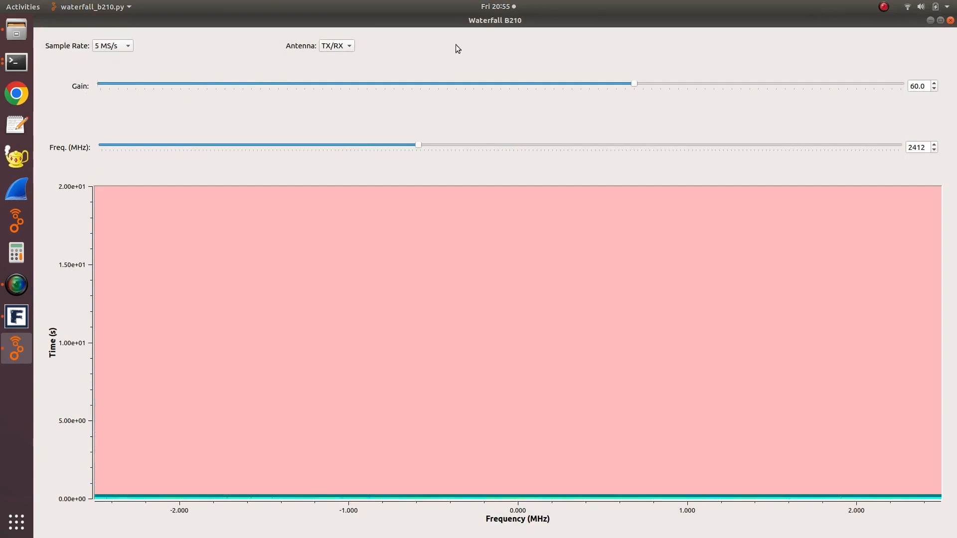
double_click(915, 150)
type("31")
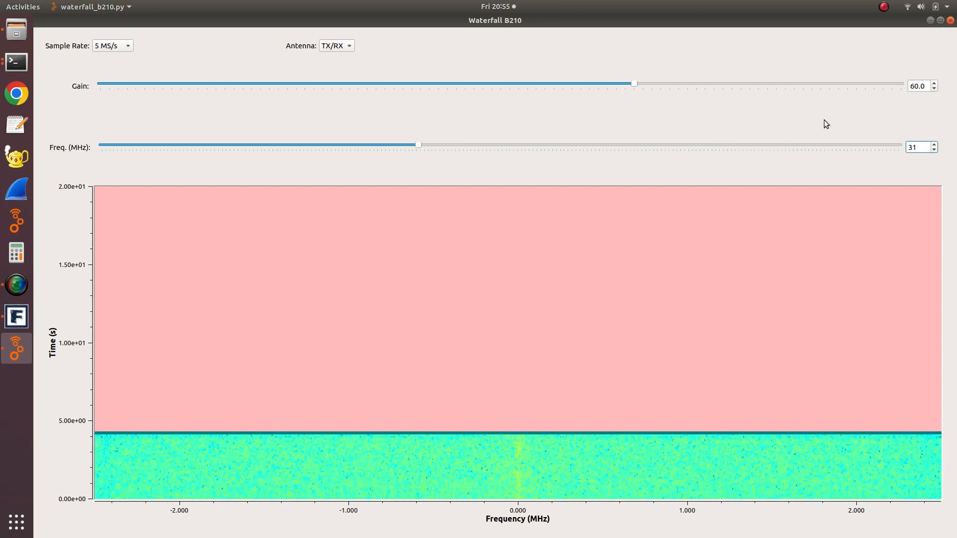
type("1")
key("Return")
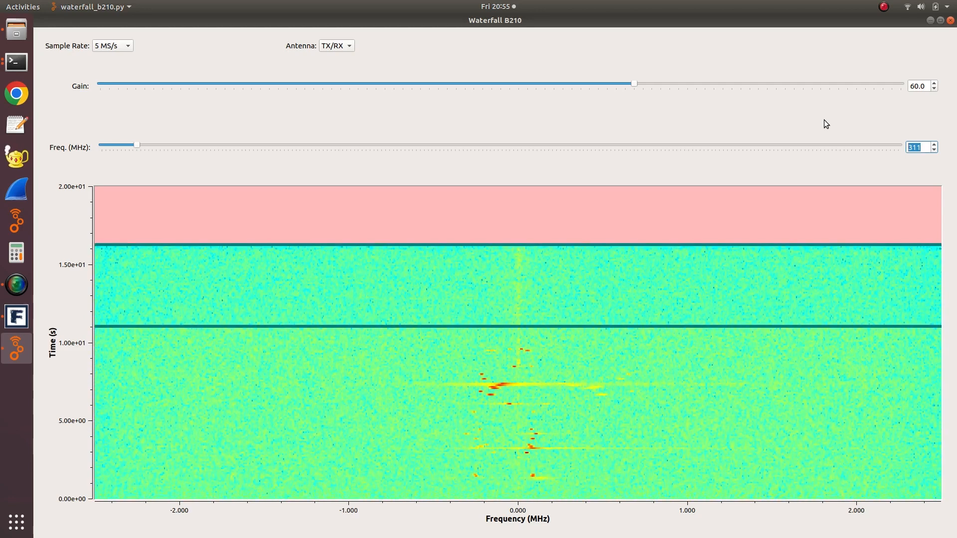
- Raise the waterfall's gain to 71 and set its frequency to 310 MHz
left_click_drag(686, 88, 751, 89)
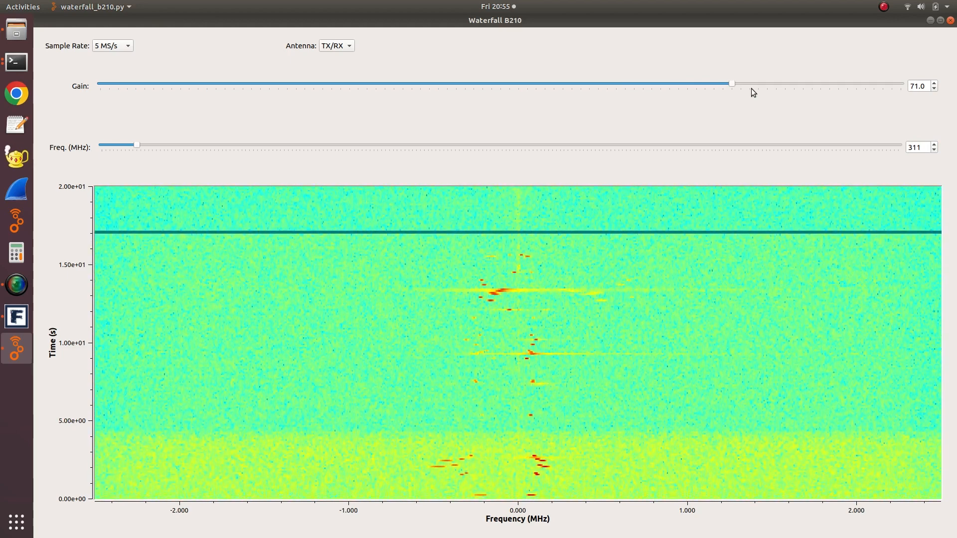
left_click_drag(915, 151, 925, 154)
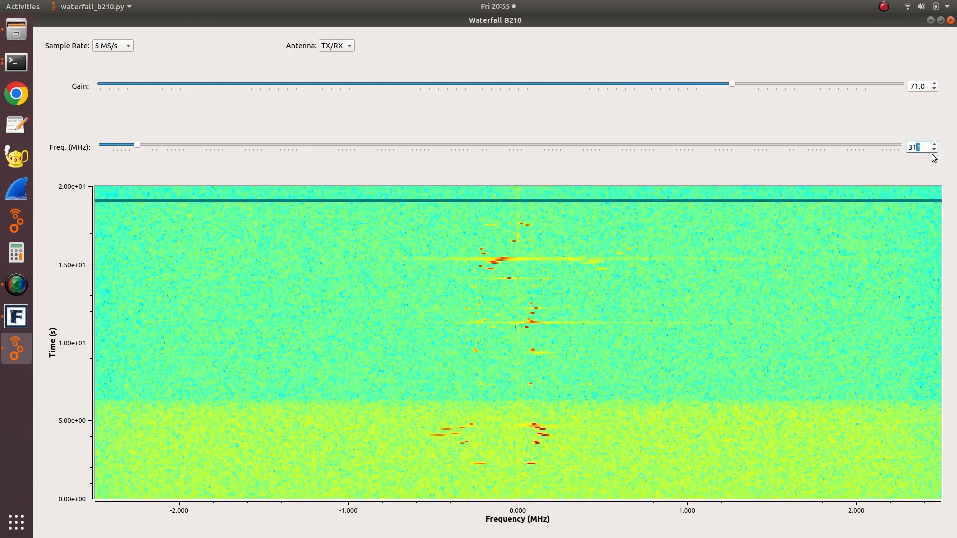
type("0")
key("Return")
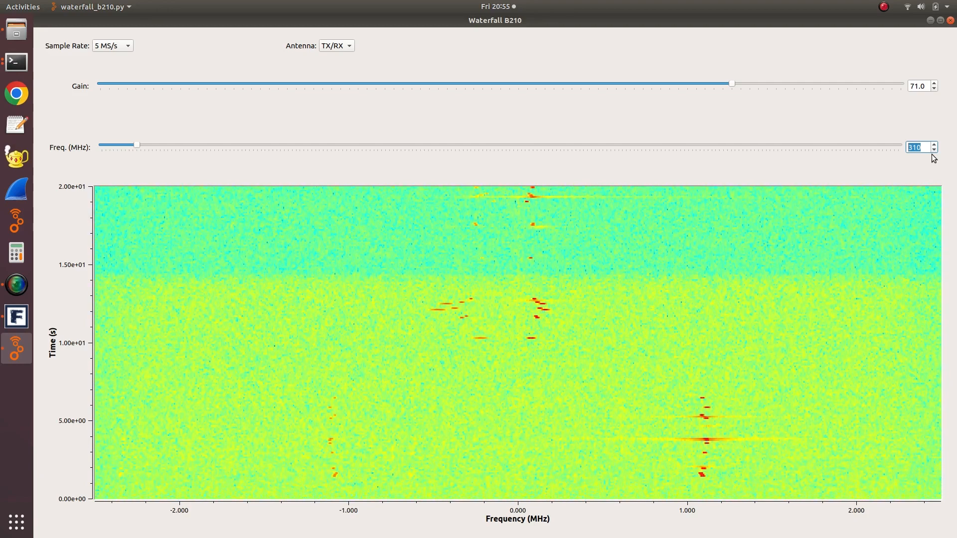
- Close the waterfall, stop its flow graph, and open the IQ recording settings
left_click(950, 20)
left_click(684, 155)
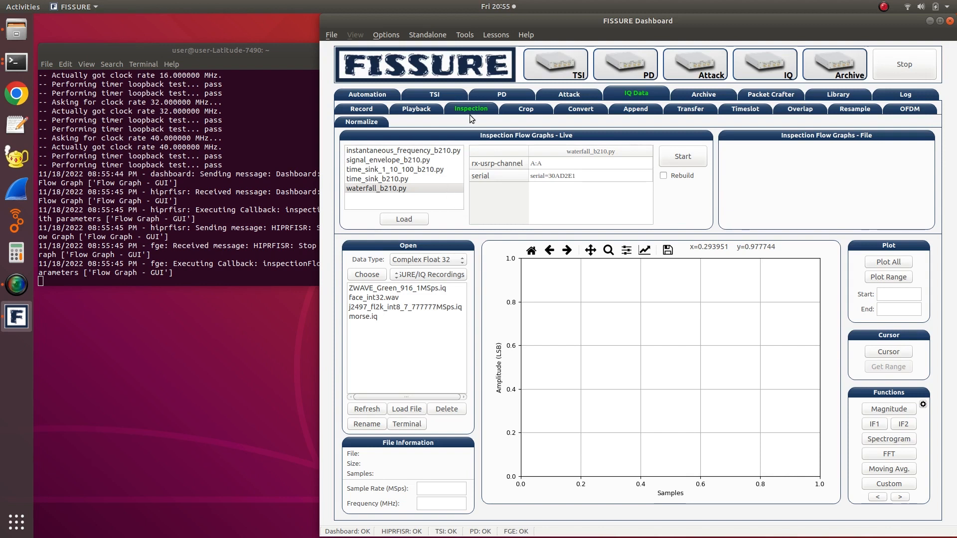
left_click(363, 107)
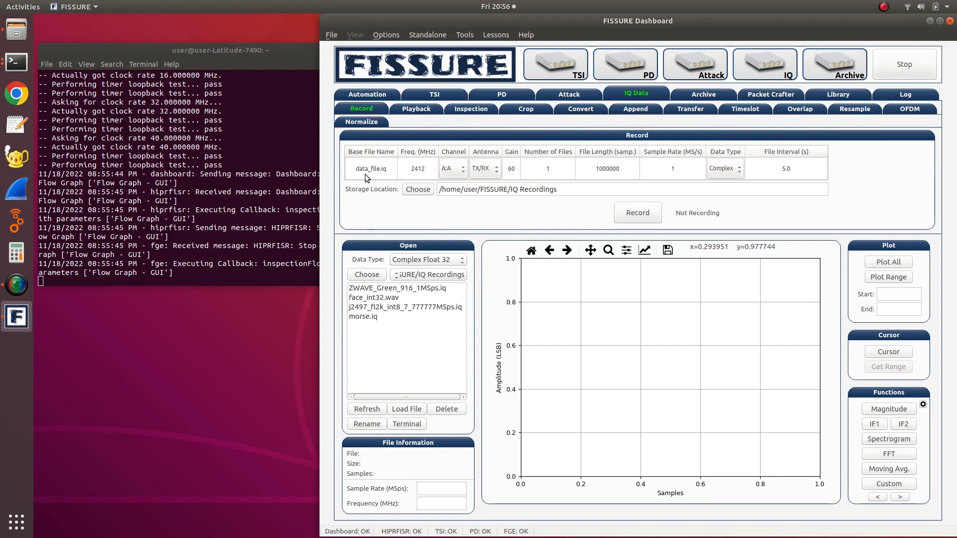
- Set the recording frequency to 311 MHz and the sample rate to 2 MS/s
double_click(408, 169)
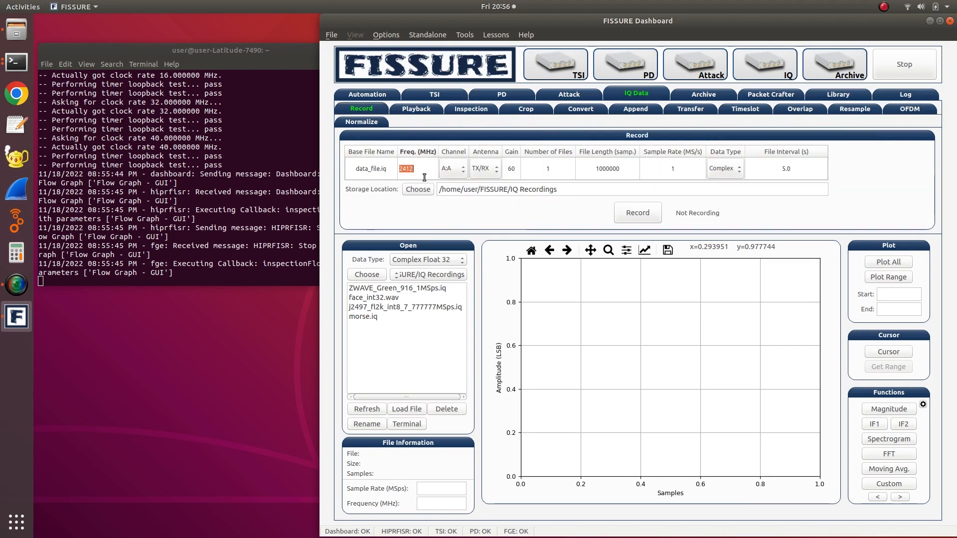
type("311")
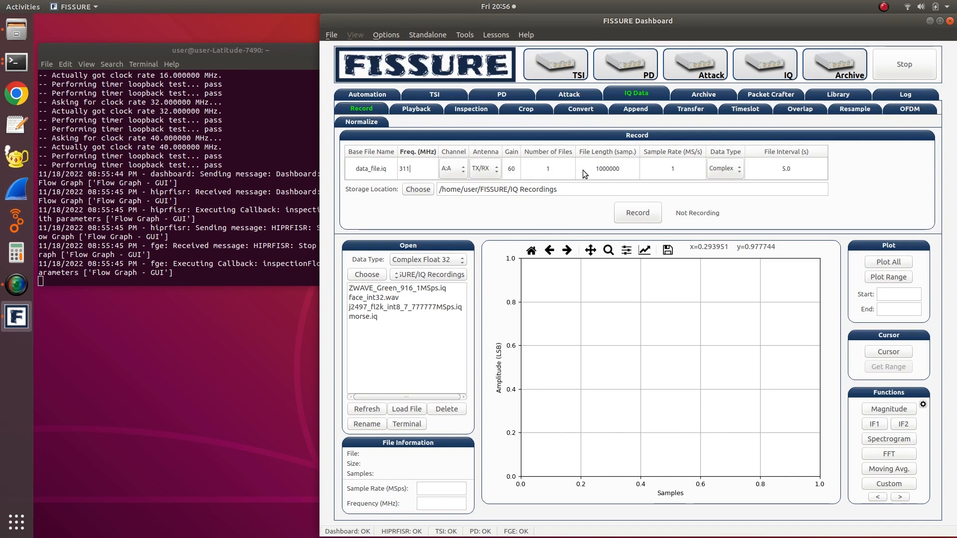
left_click(650, 167)
double_click(651, 167)
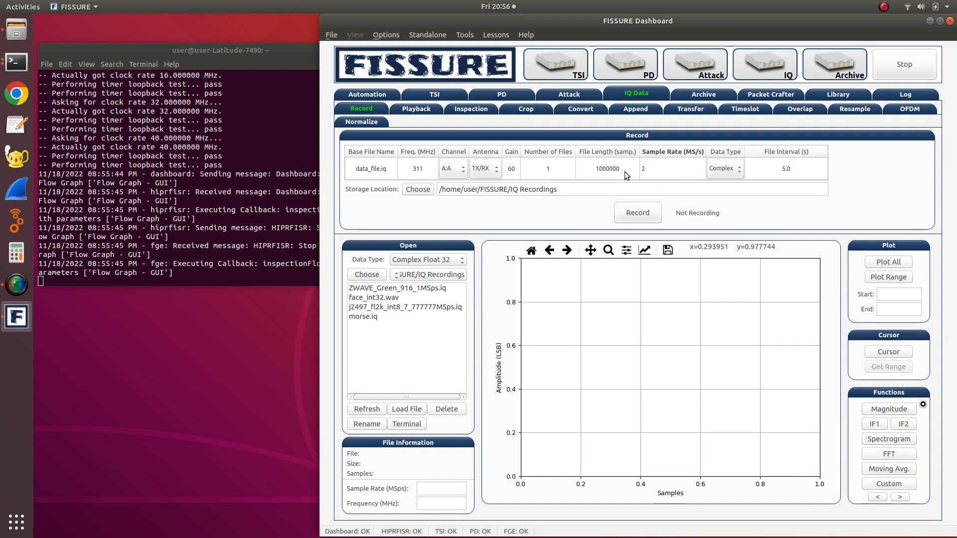
type("2")
- Set the file length of the recording to 2000000 samples
left_click(600, 167)
double_click(580, 172)
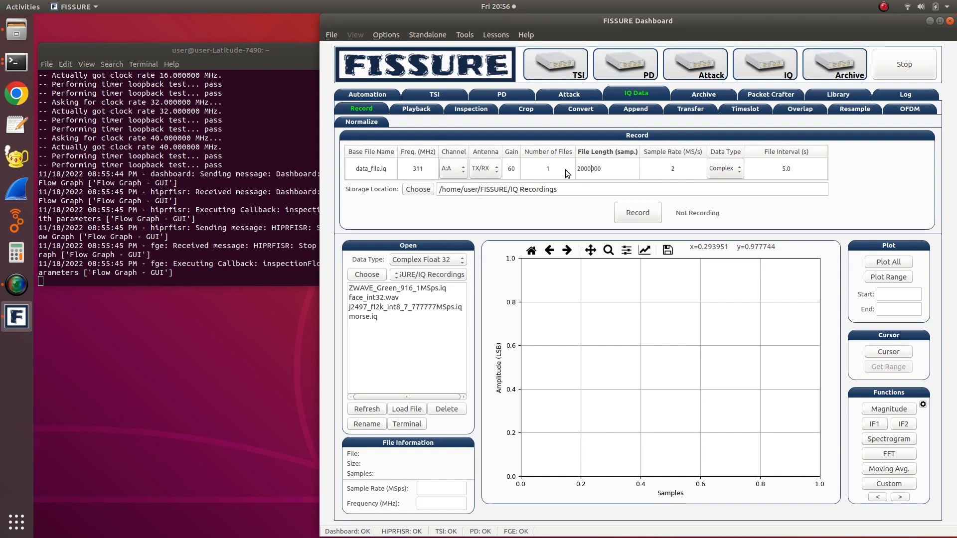
key("Left")
key("Left")
key("Return")
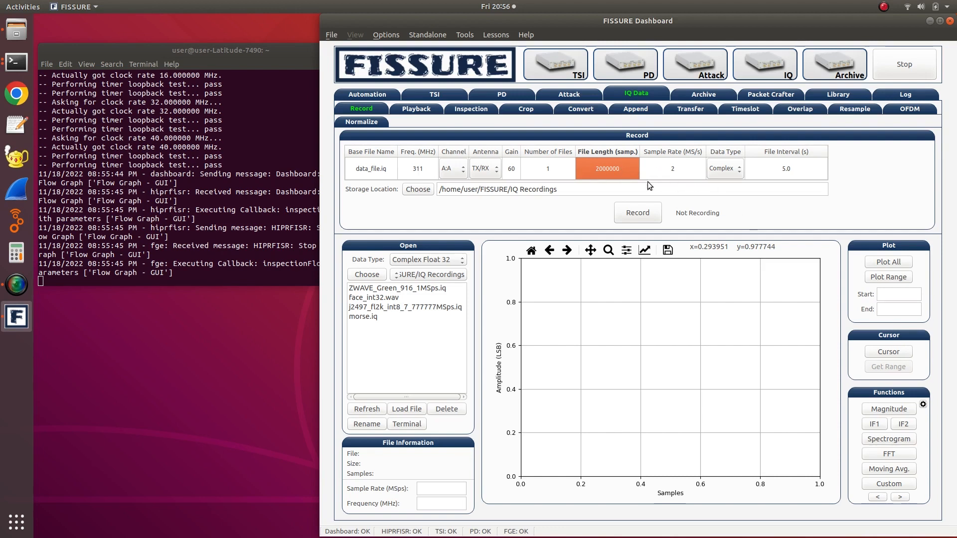
- Record the signal to data_file.iq, and record it again with the gain set to 75
left_click(630, 214)
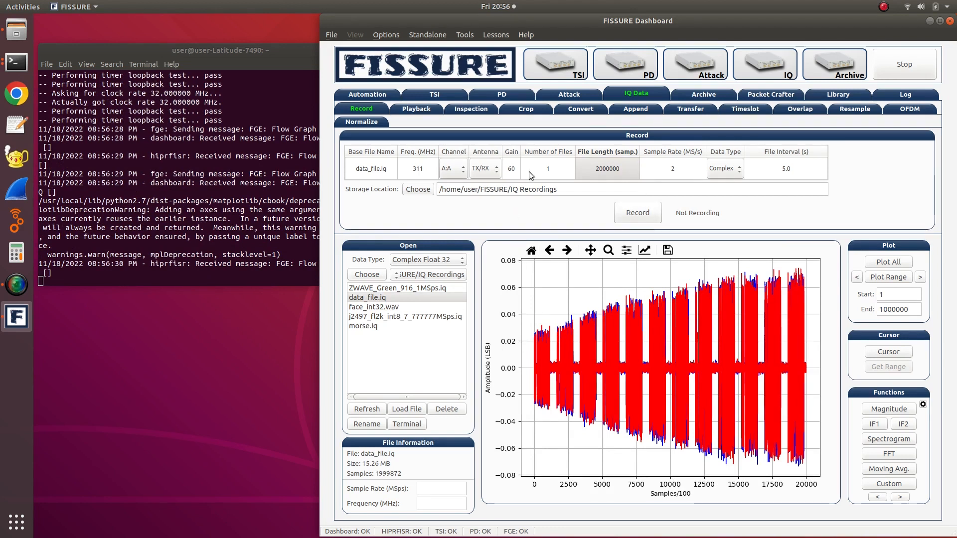
double_click(510, 162)
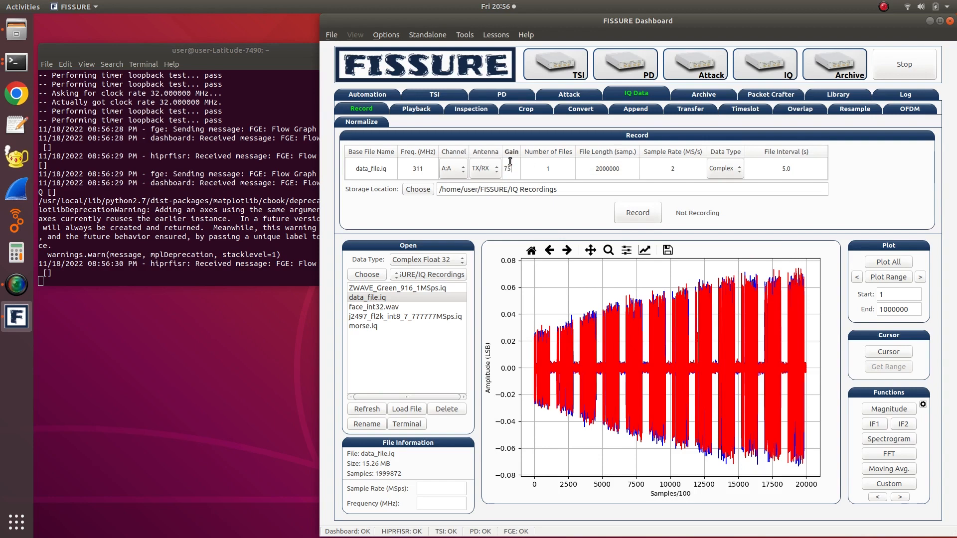
left_click(645, 214)
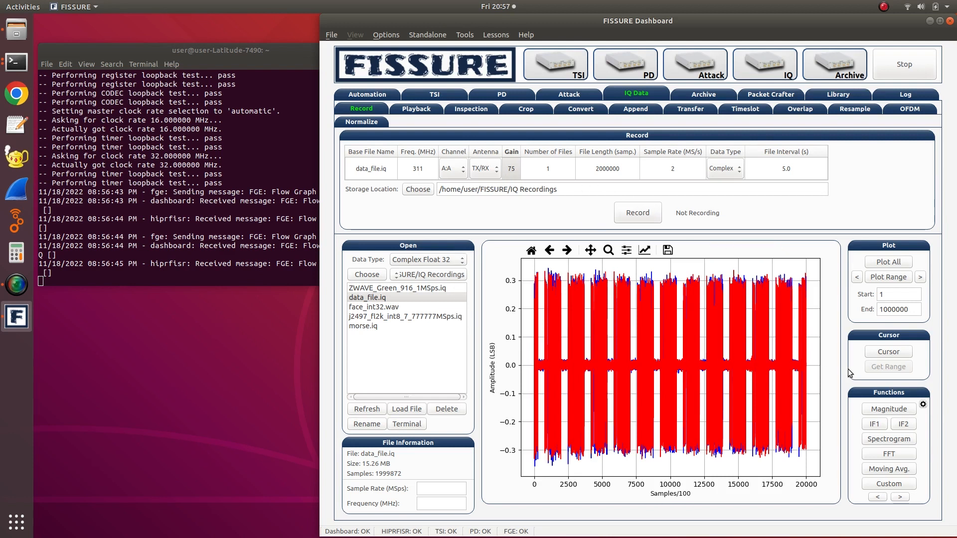
- Plot the magnitude of the recorded data and zoom in on one burst, from about sample 200000 to 420000
left_click(877, 409)
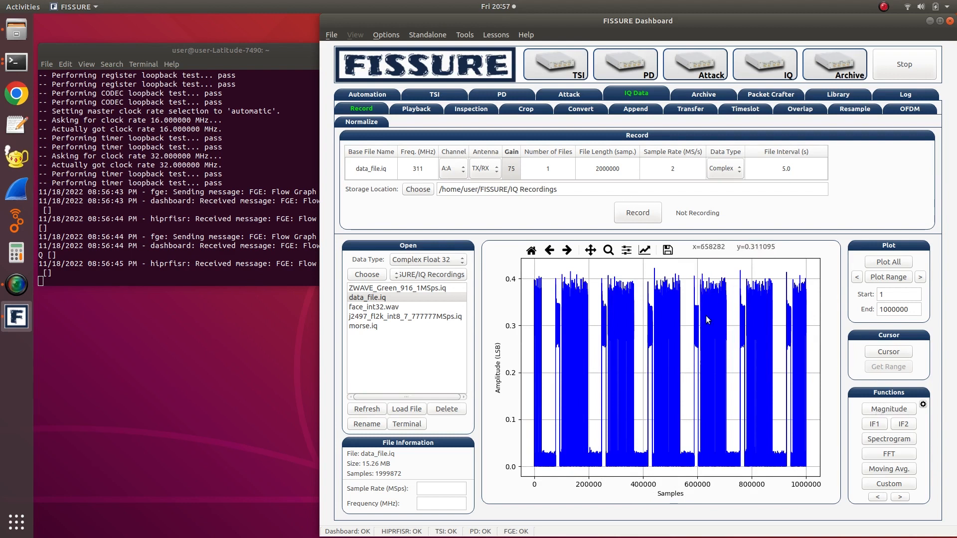
left_click(608, 250)
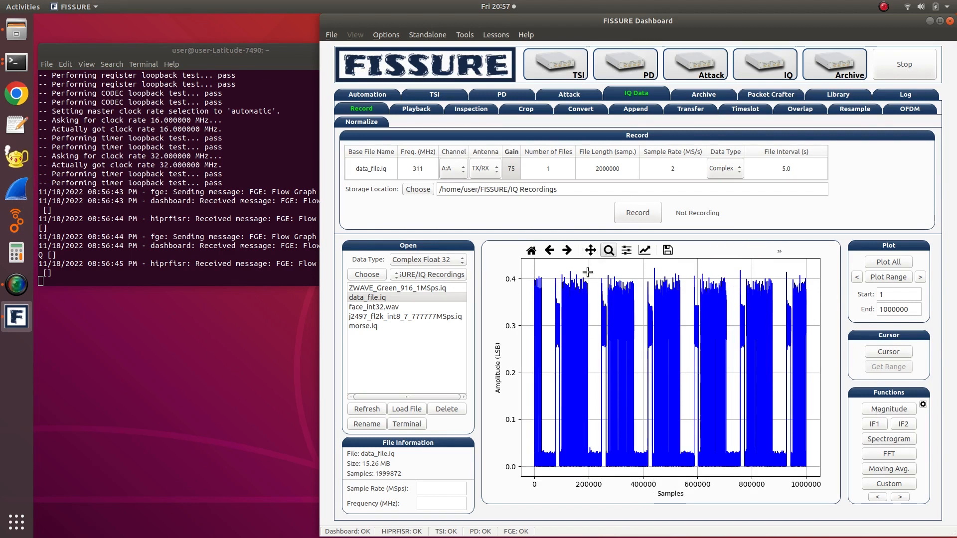
left_click_drag(589, 275, 648, 469)
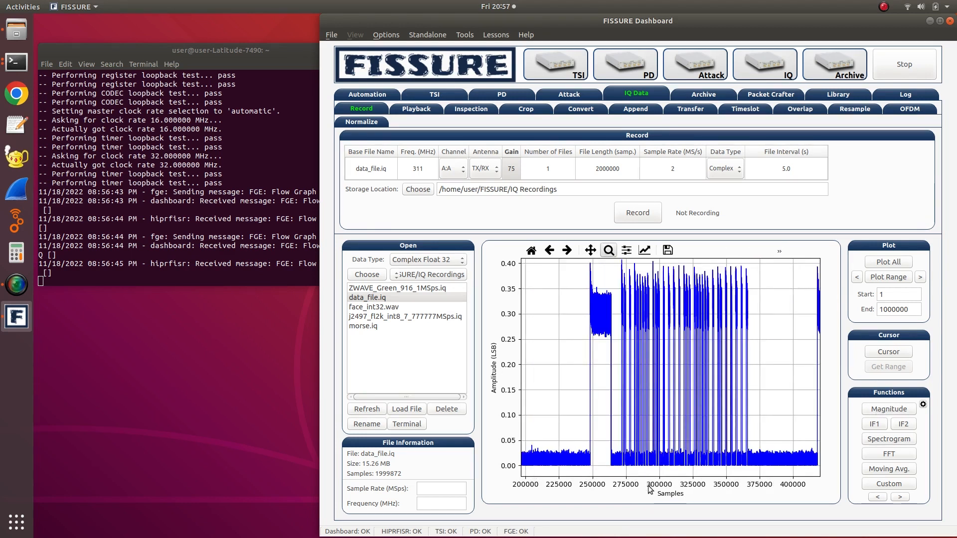
- Plot samples 1 to 1000000 of the recording, and narrow the plotted range to 1 to 100000
left_click(886, 279)
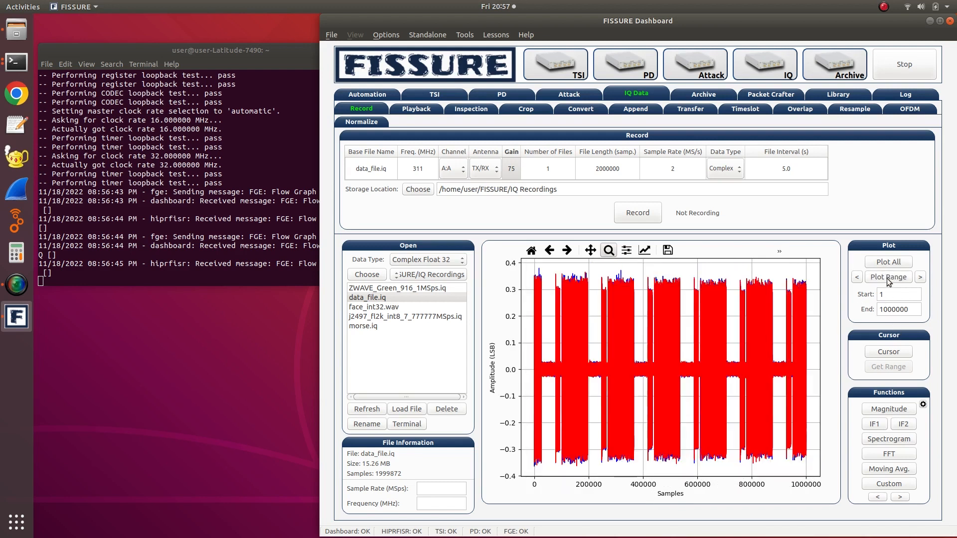
left_click(914, 309)
key("BackSpace")
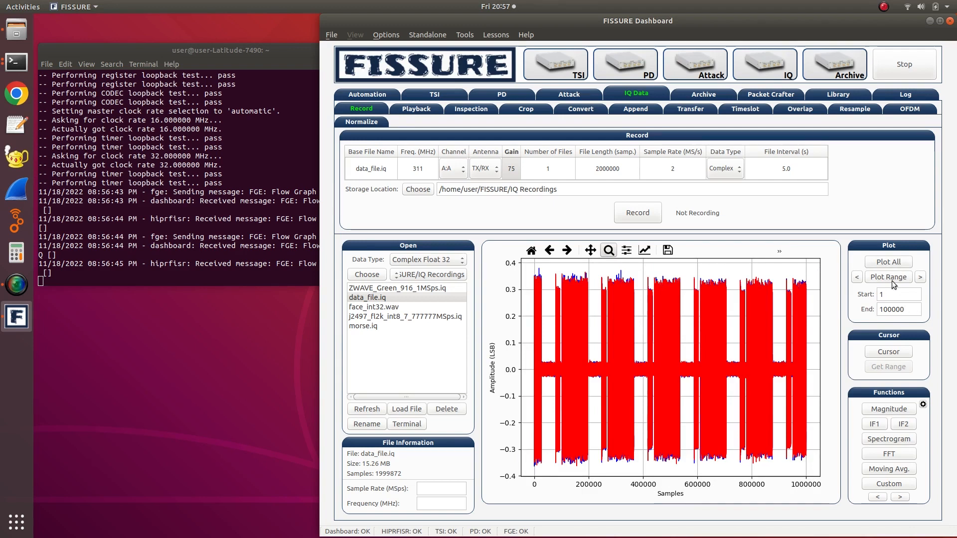
left_click(883, 278)
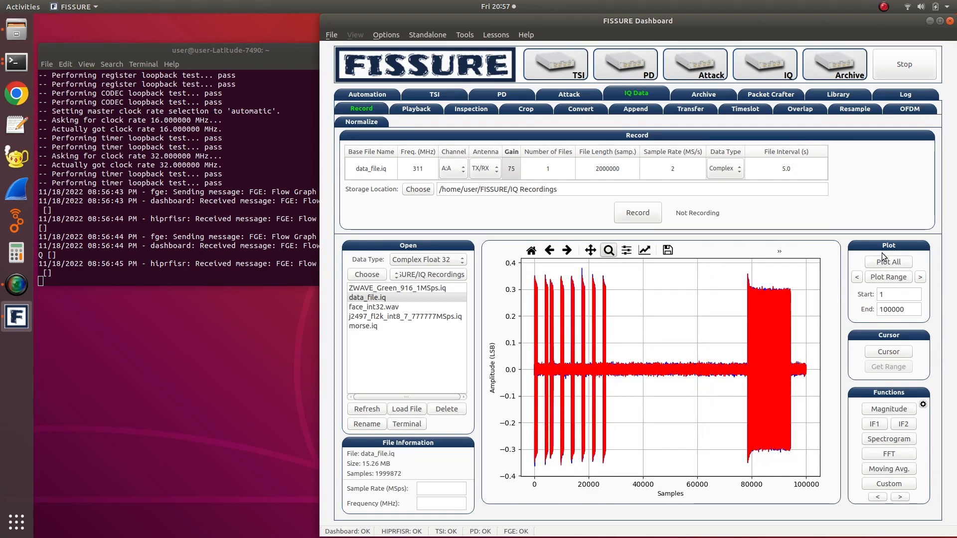
- Plot the whole recording, mark one burst with the cursor, and plot its range from sample 894900 to 1070900
left_click(886, 262)
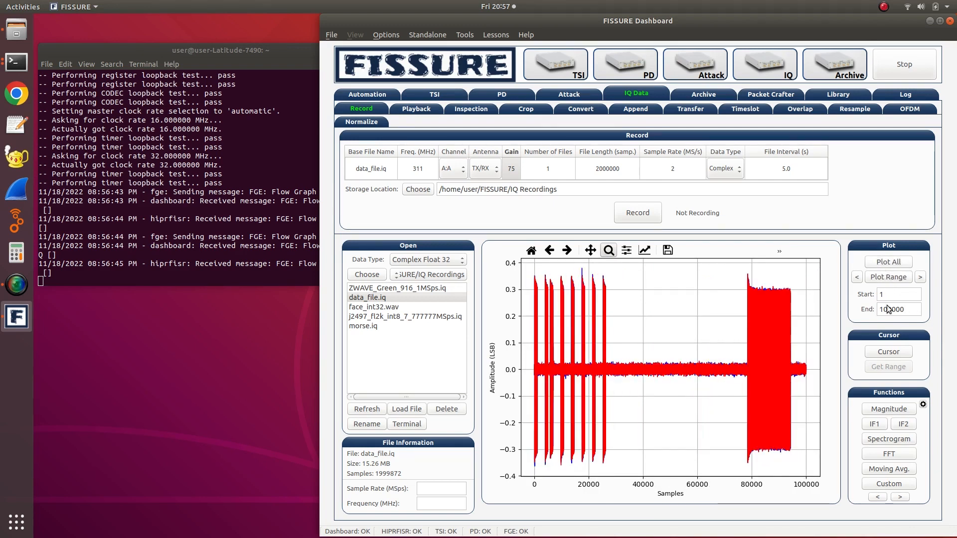
left_click(888, 352)
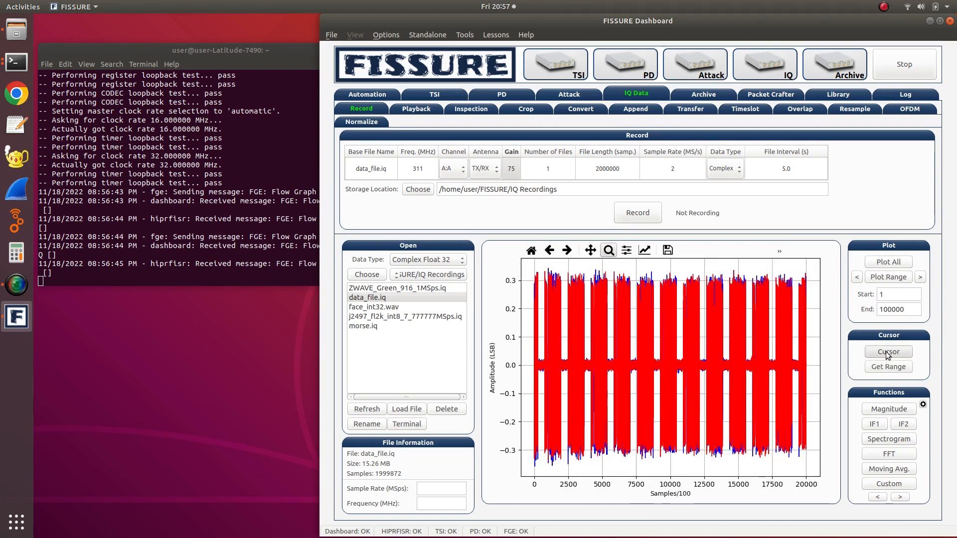
left_click(656, 273)
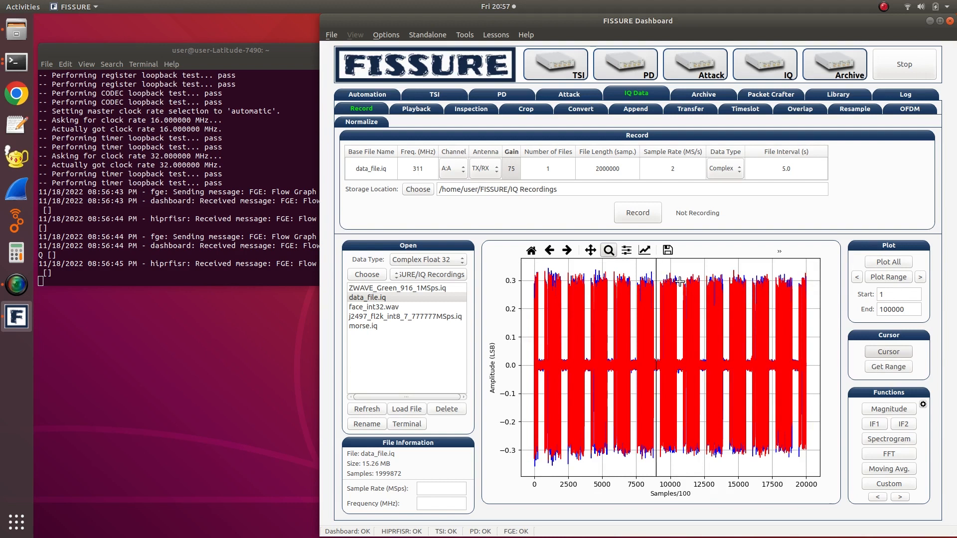
left_click(680, 281)
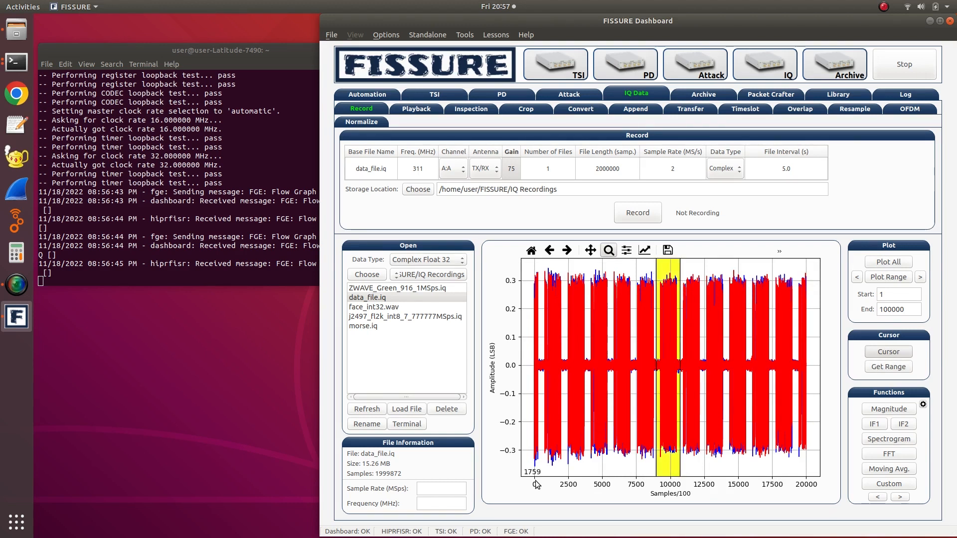
left_click(880, 368)
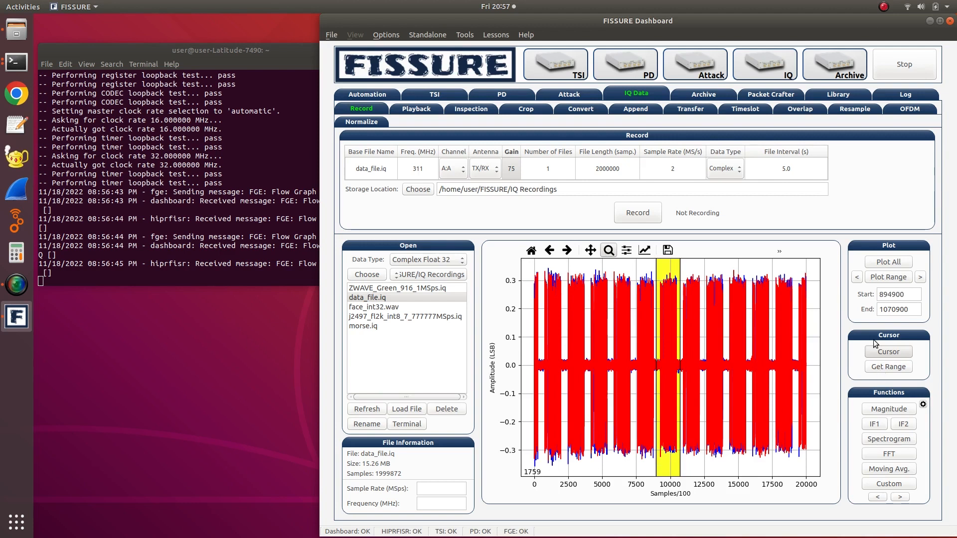
left_click(889, 277)
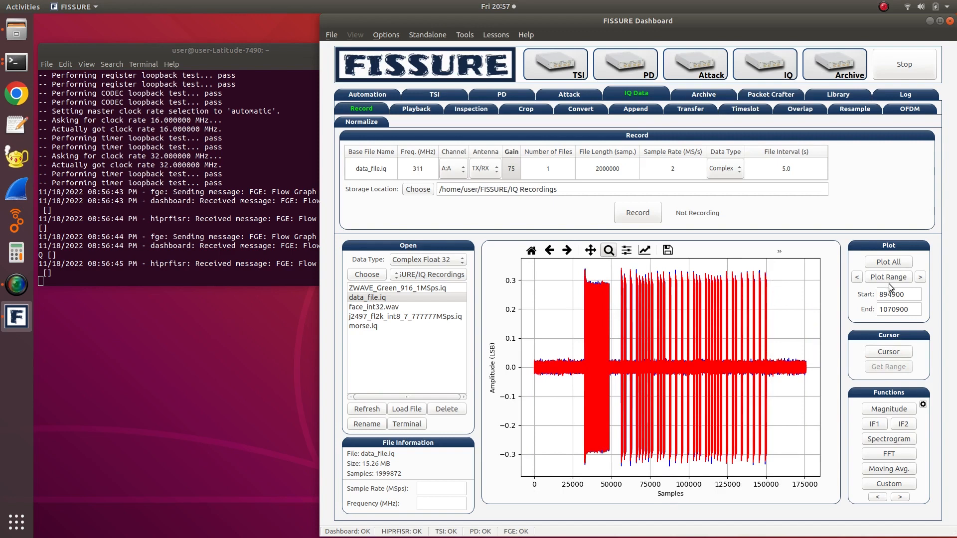
- Plot the whole recording and zoom in closely on the end of the long pulse of one burst
left_click(884, 263)
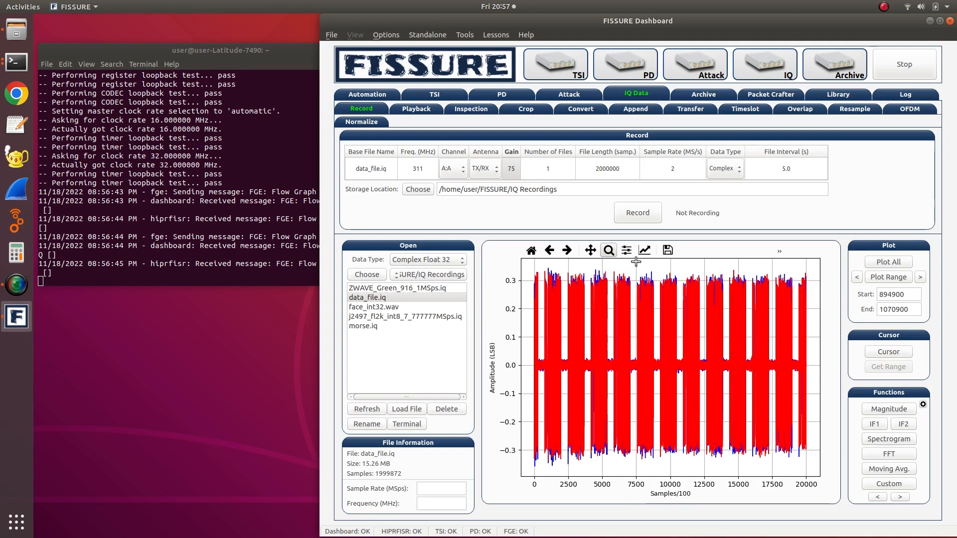
left_click_drag(636, 265, 652, 477)
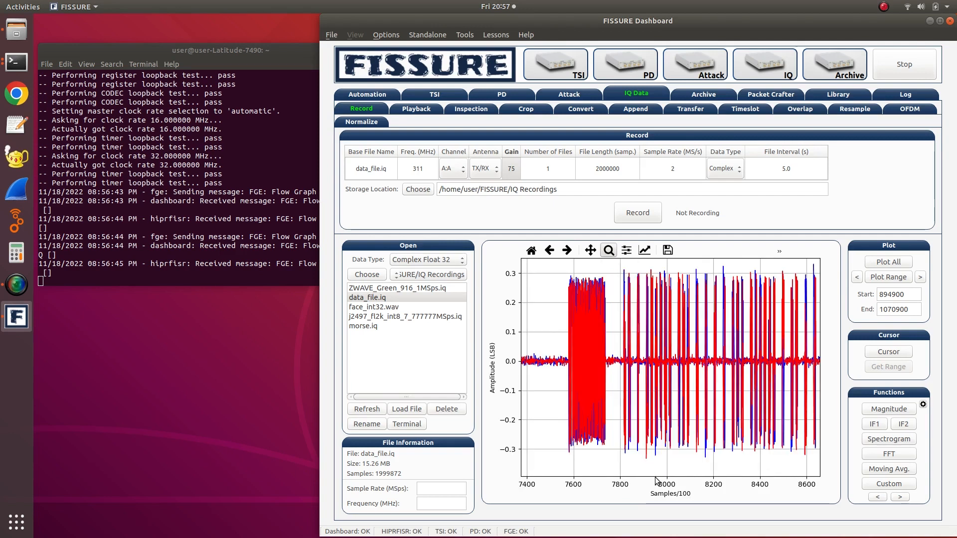
left_click_drag(583, 272, 623, 475)
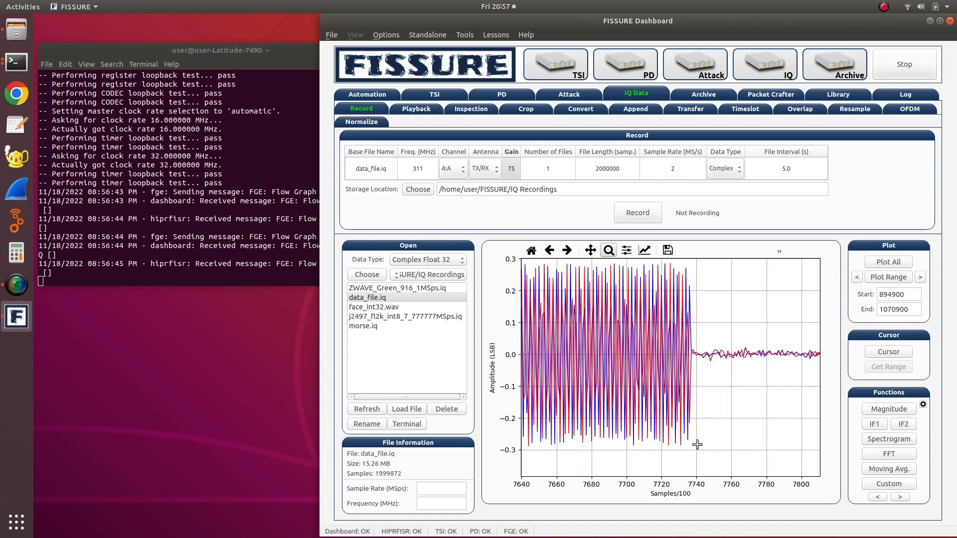
- Plot the 894900 to 1070900 range, show its spectrogram, and look through the additional plot functions
left_click(876, 277)
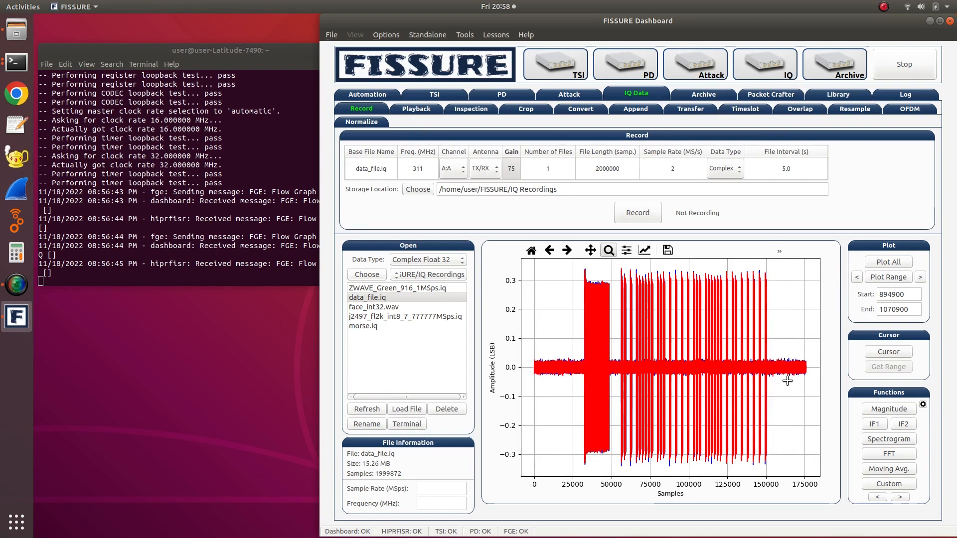
left_click(869, 440)
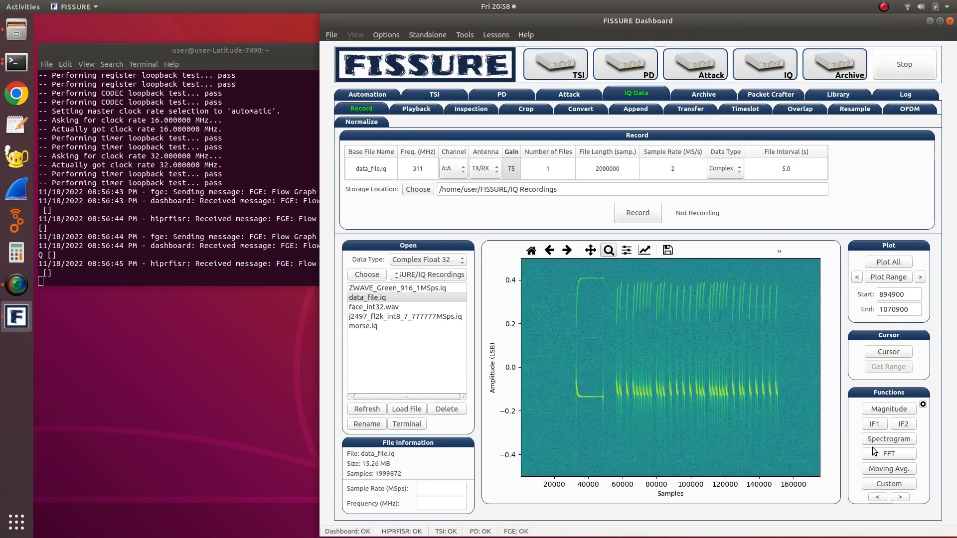
left_click(900, 497)
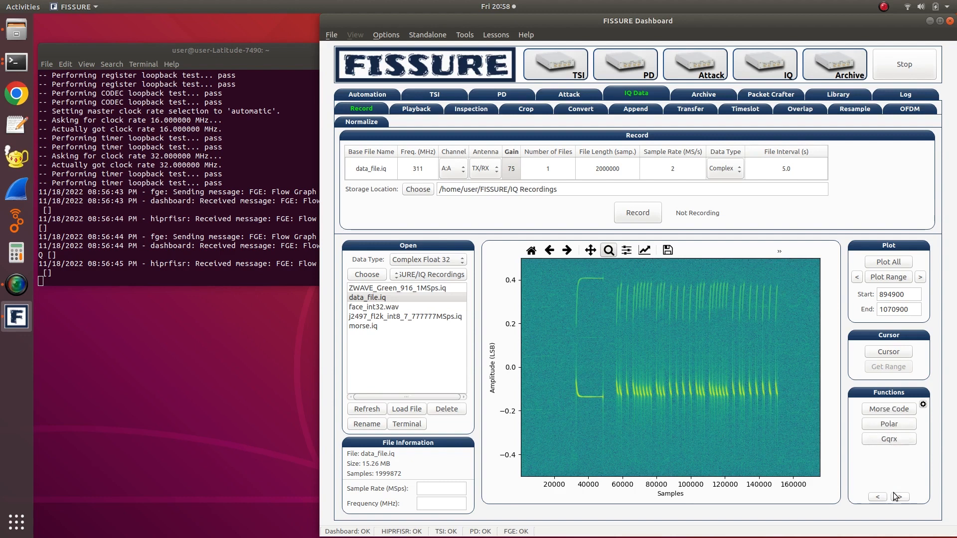
left_click(879, 497)
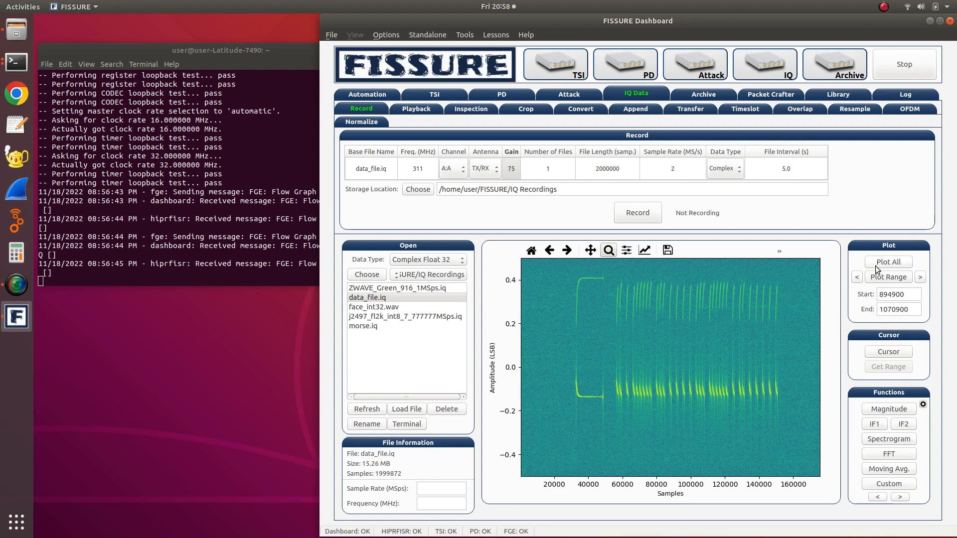
- Plot the magnitude of the selected range and smooth it by applying the moving average four times
left_click(886, 409)
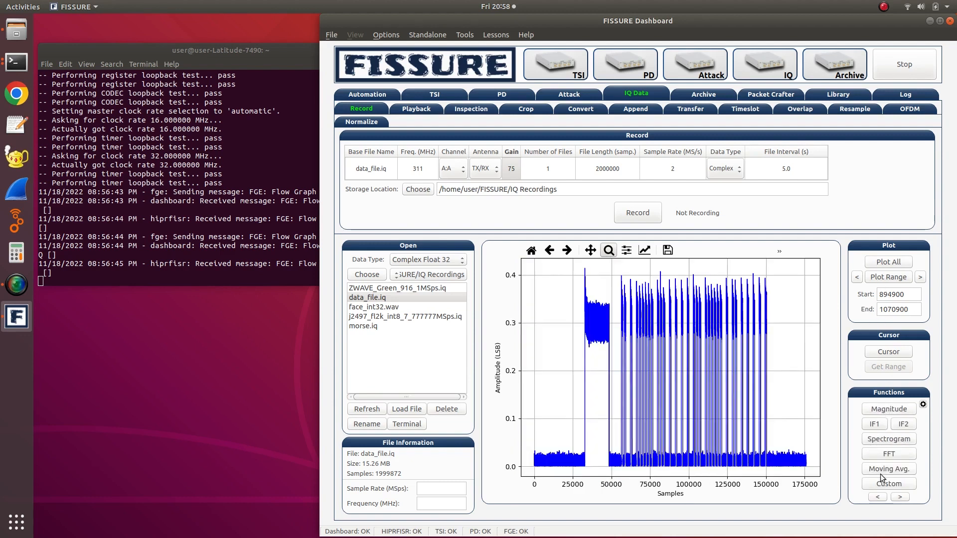
left_click(888, 470)
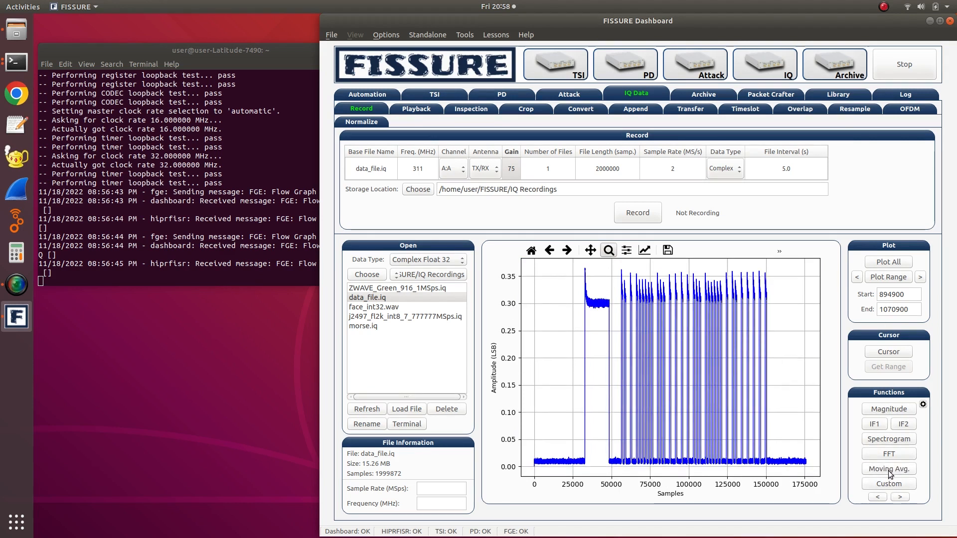
left_click(888, 471)
left_click(888, 471)
left_click(888, 471)
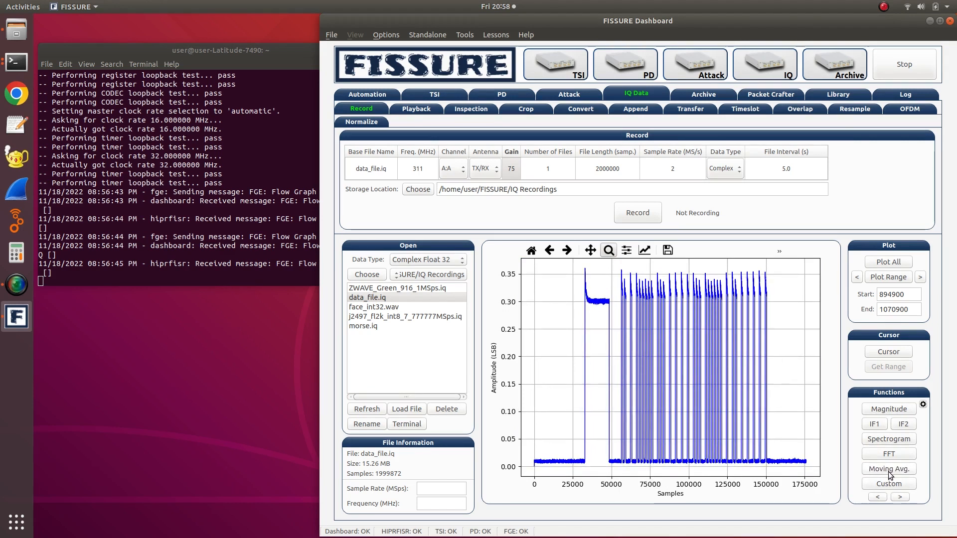
- Replot the 894900 to 1070900 range, plot its instantaneous frequency, and return to the whole recording
left_click(878, 279)
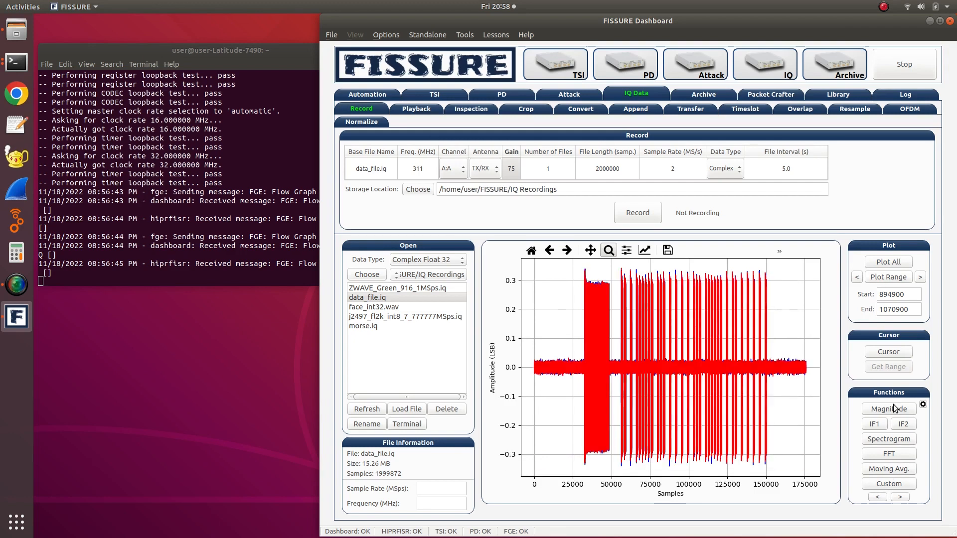
left_click(902, 484)
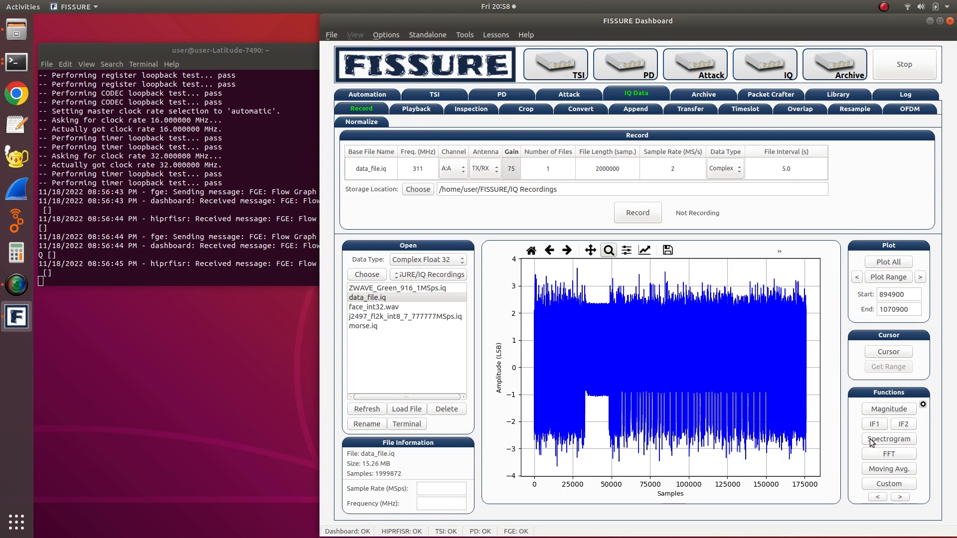
left_click(879, 263)
- Plot the 894900 to 1070900 range of data_file.iq again and open the crop settings for it
left_click(900, 497)
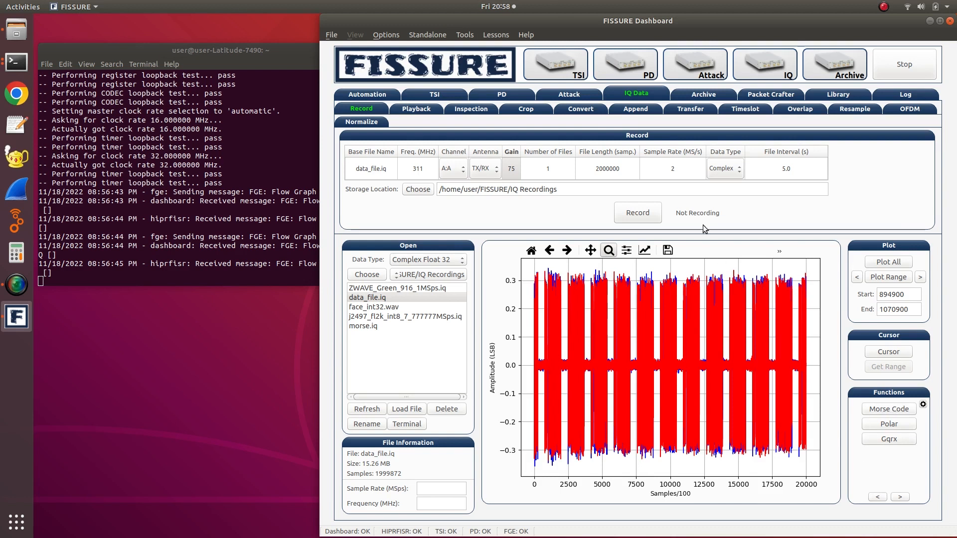
left_click(877, 496)
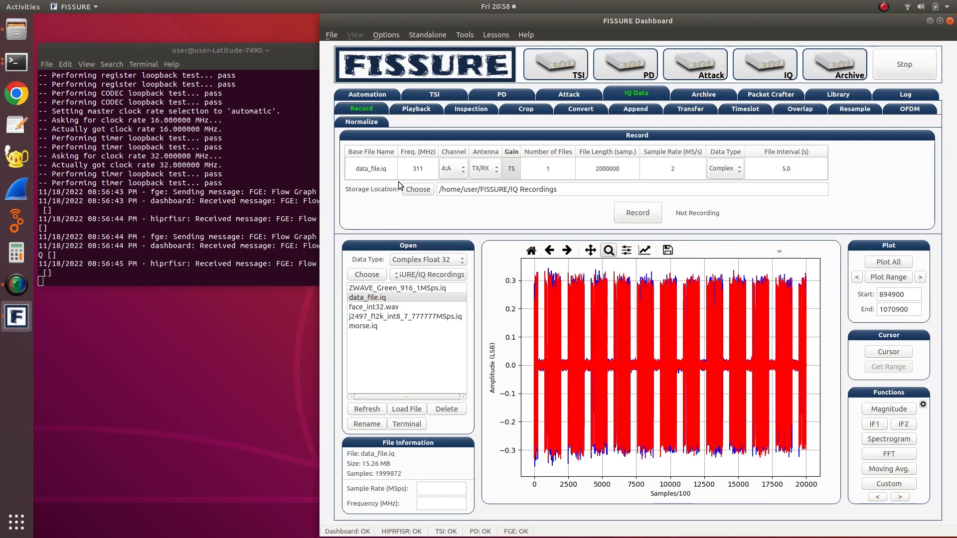
left_click(878, 279)
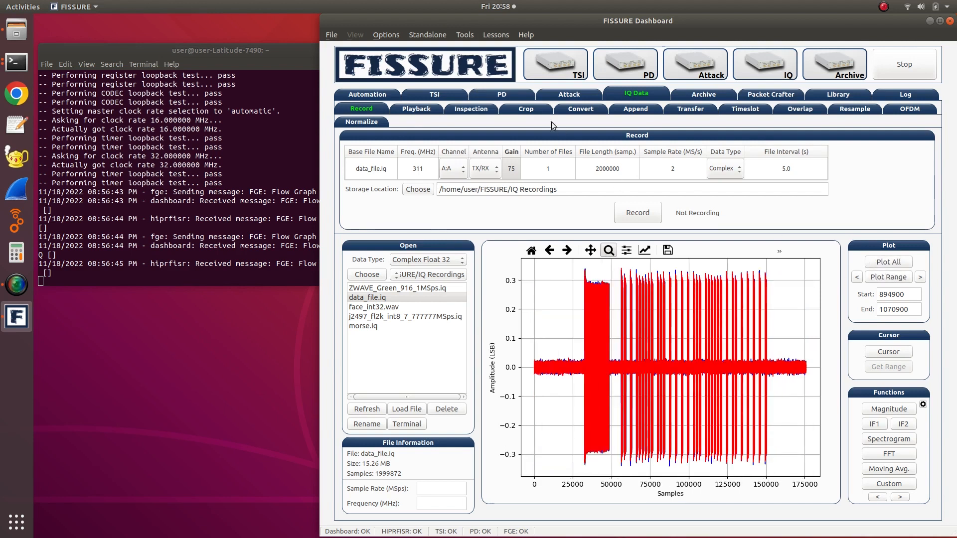
left_click(536, 108)
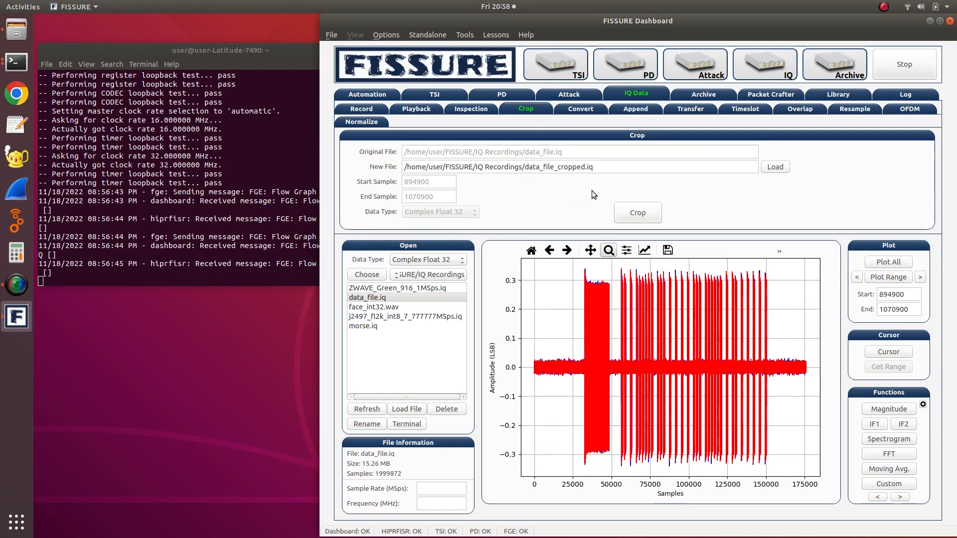
- Crop samples 894900 to 1070900 of data_file.iq into data_file_cropped.iq and plot the whole cropped file
left_click(618, 207)
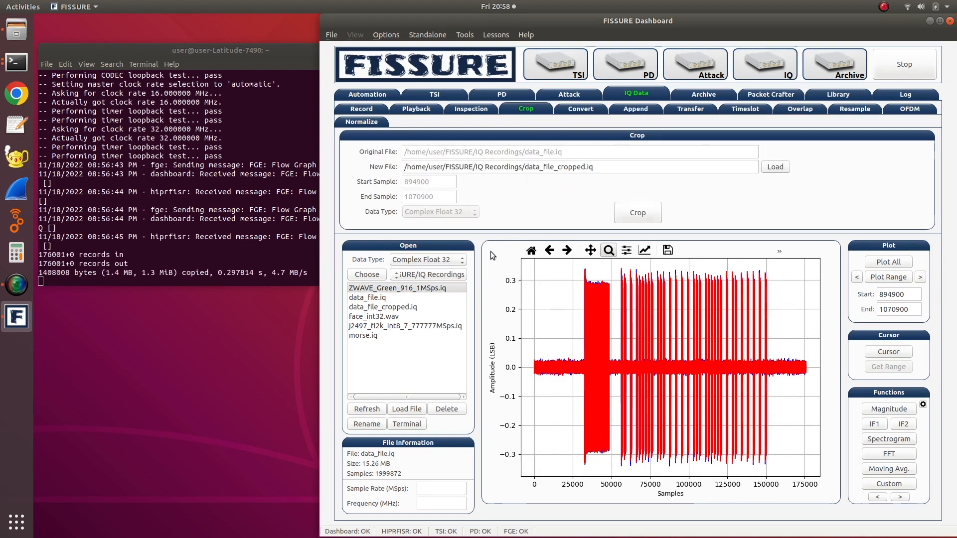
left_click(432, 296)
left_click(891, 262)
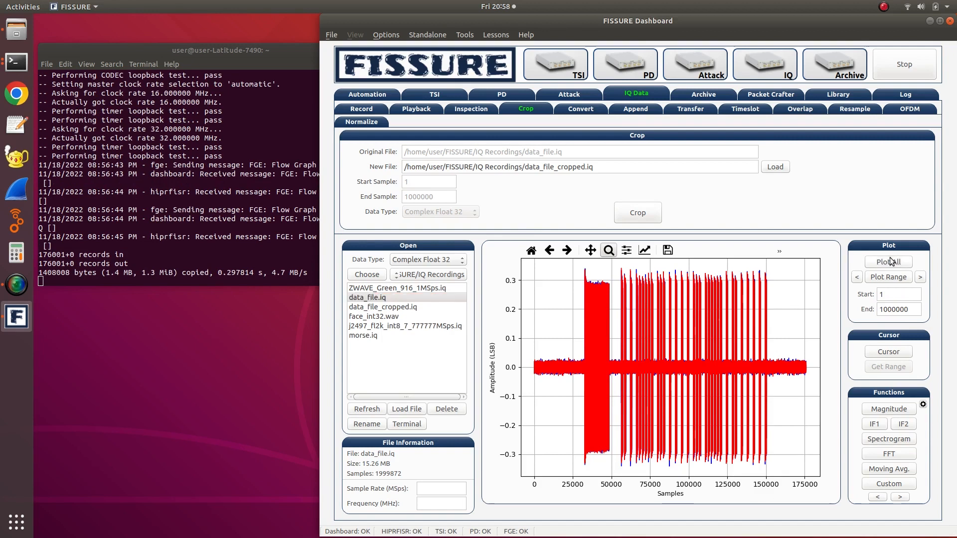
left_click(444, 306)
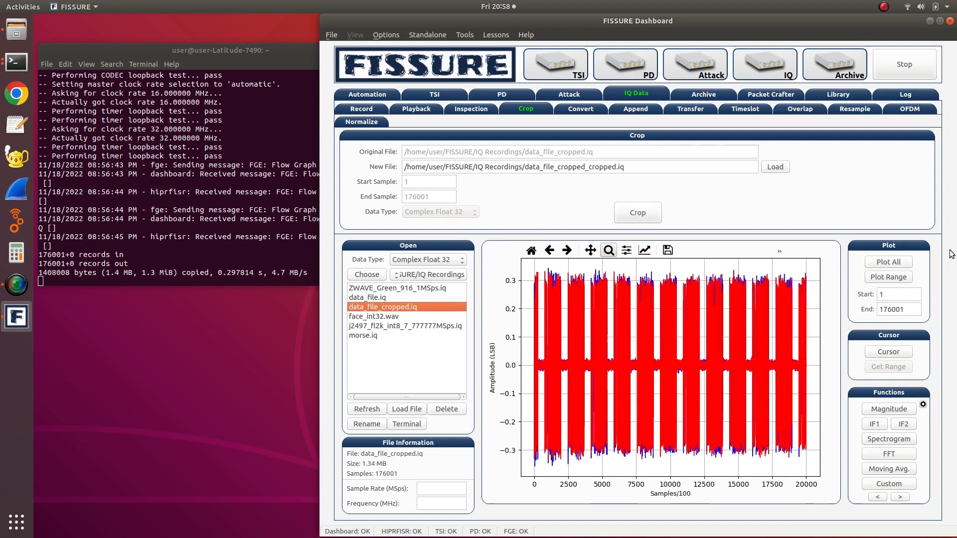
left_click(888, 261)
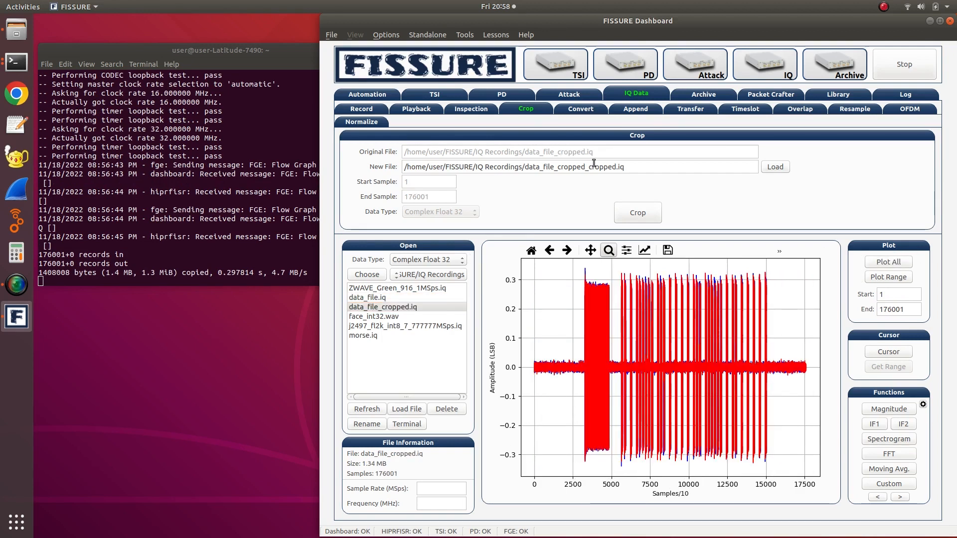
- Apply the recording's frequency, gain and sample rate to the playback of data_file_cropped.iq, and play it briefly before stopping
left_click(427, 109)
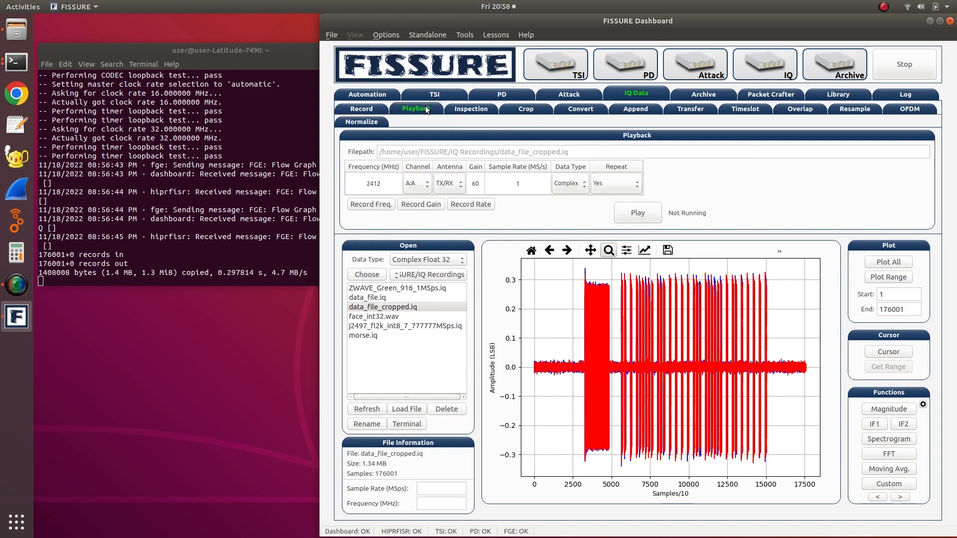
left_click(361, 205)
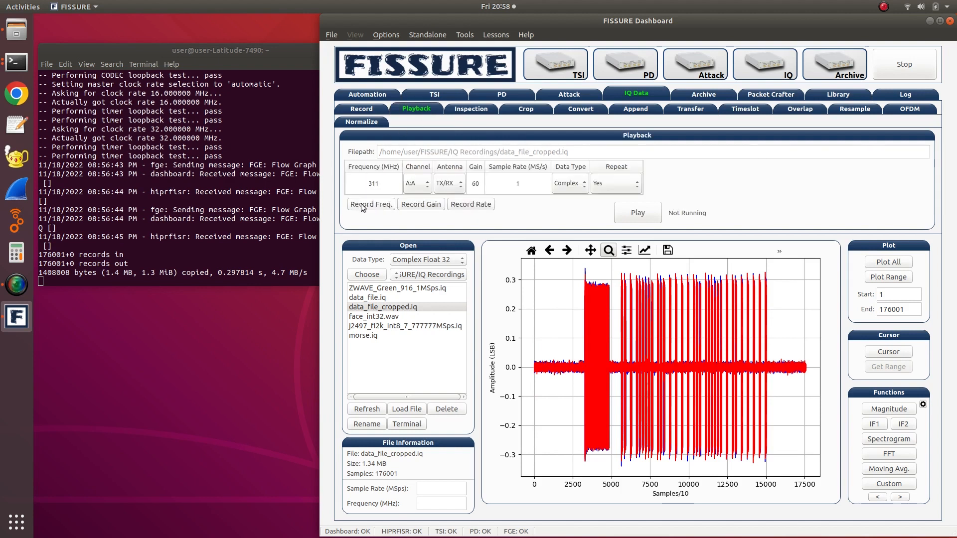
left_click(406, 205)
left_click(472, 205)
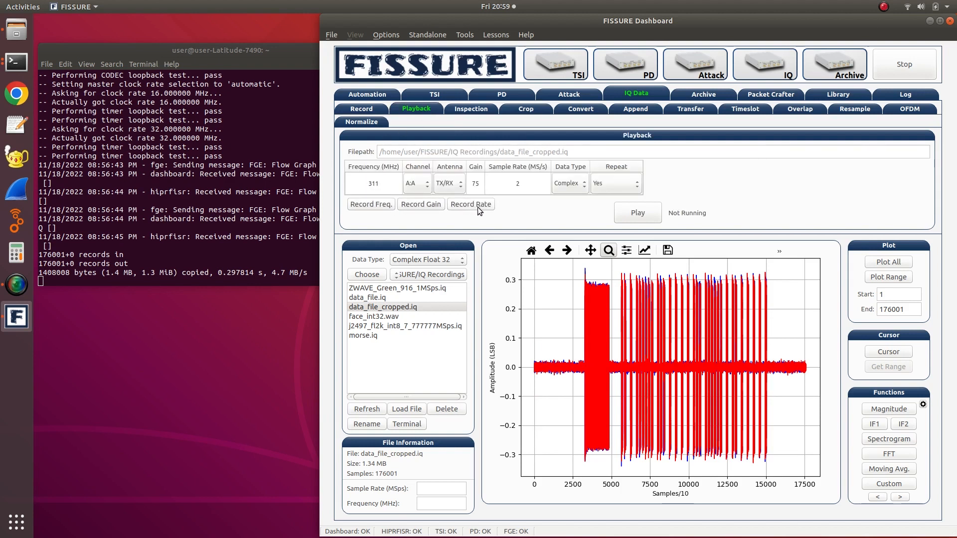
left_click(352, 108)
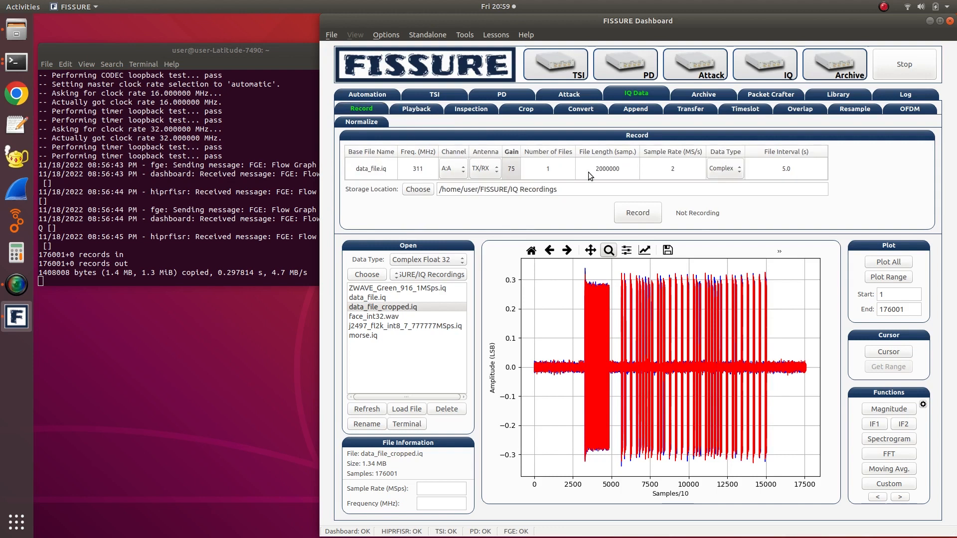
left_click(410, 109)
left_click(628, 213)
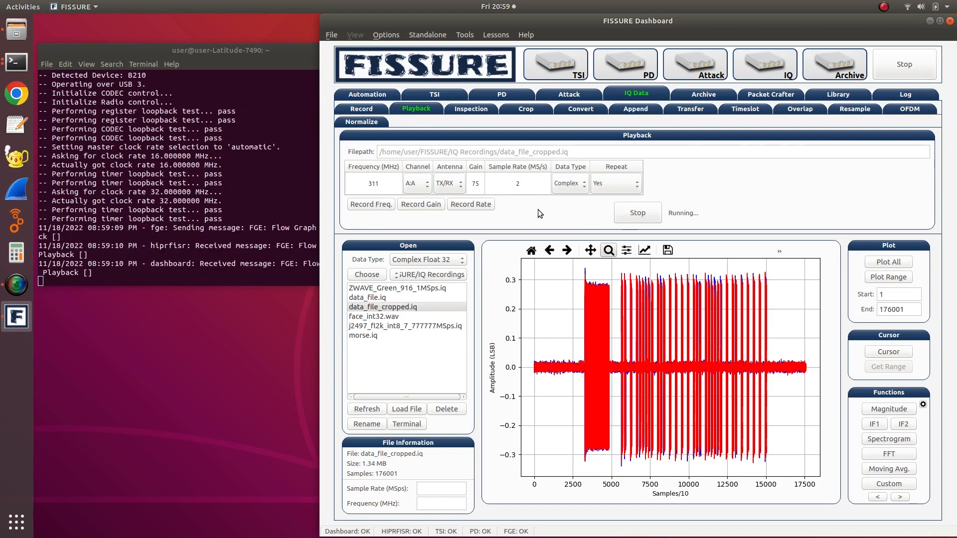
left_click(627, 215)
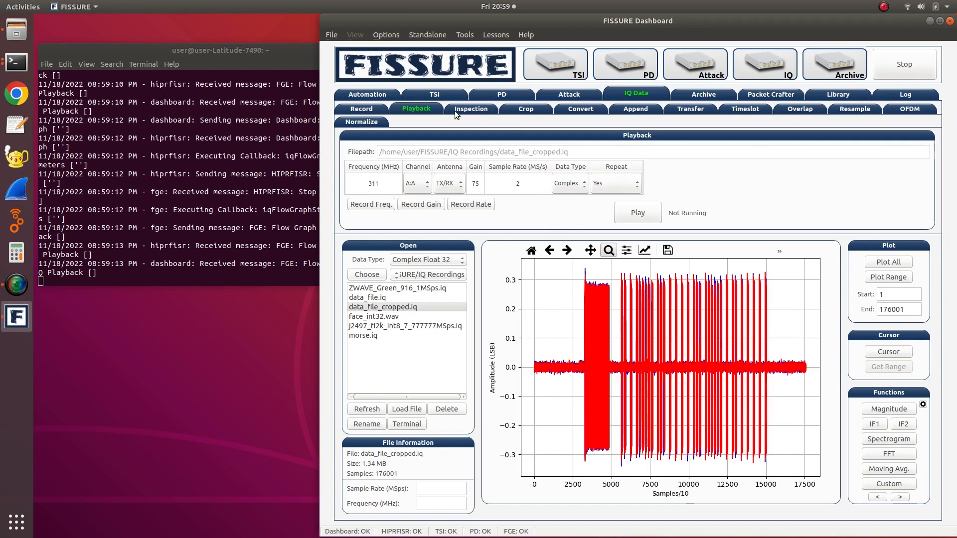
- Set up a conversion of ZWAVE_Green_916_1MSps.iq to a new file named ZWAVE_Green_916_dfgfd1MSps.iq and review the data type options
left_click(574, 109)
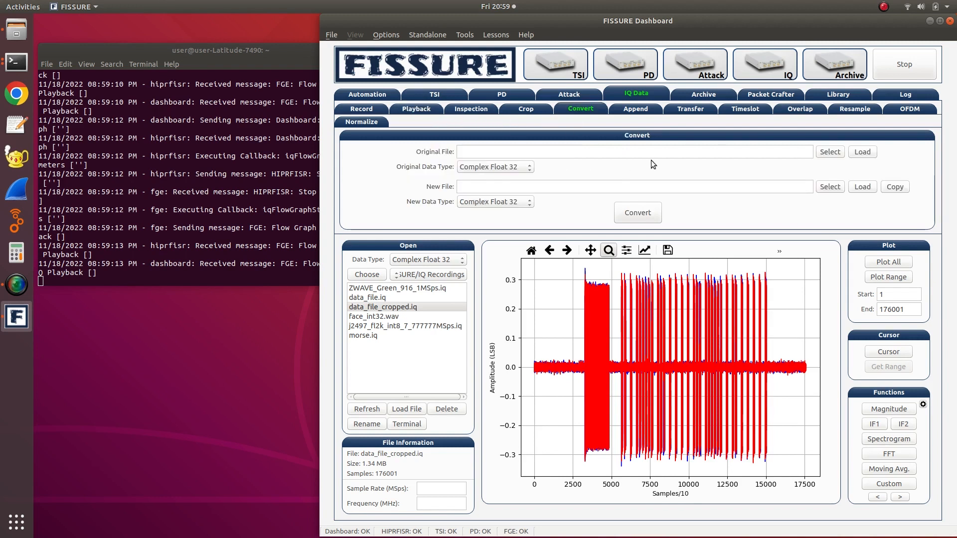
left_click(434, 288)
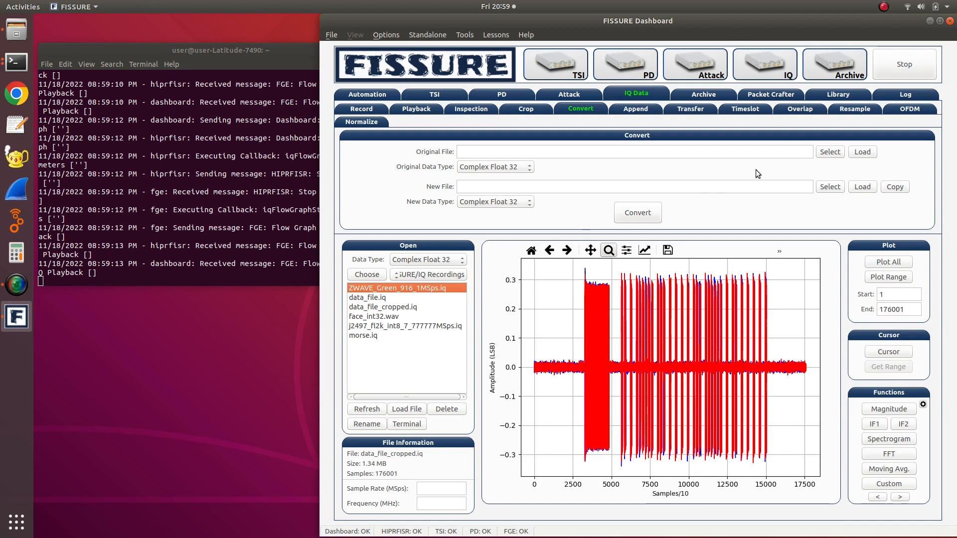
left_click(823, 154)
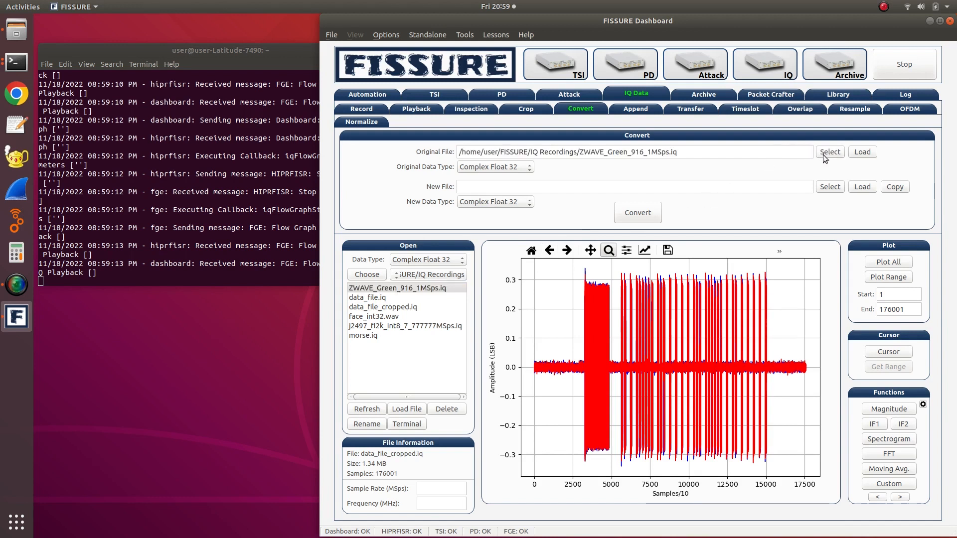
left_click(521, 170)
left_click(521, 169)
left_click(834, 190)
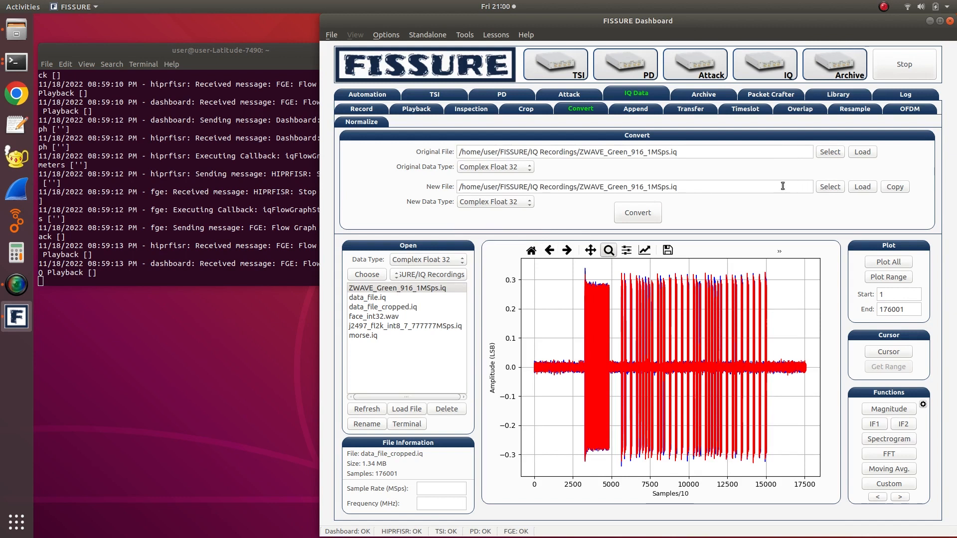
left_click(646, 184)
type("dfgfd")
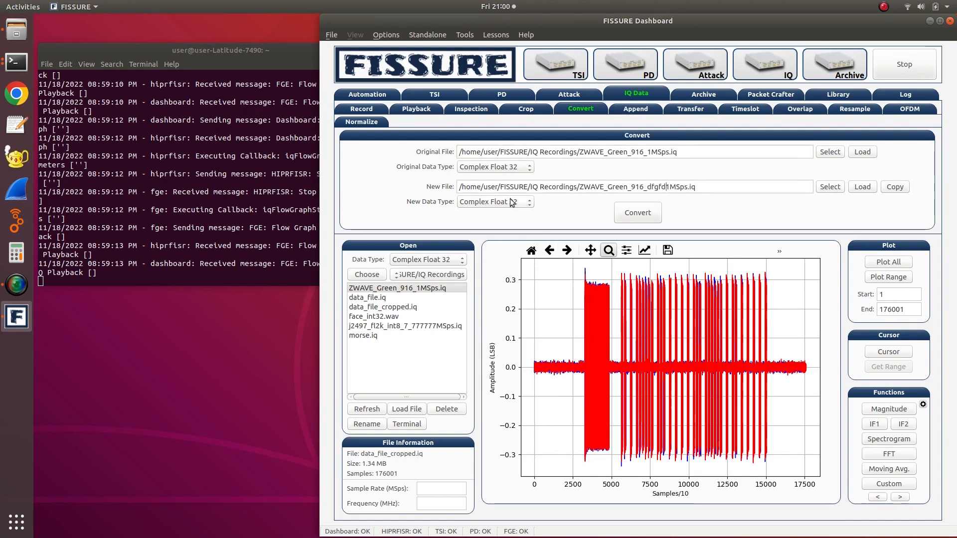
left_click(510, 200)
left_click(579, 214)
- Set up an append with data_file_cropped.iq as the first file and 100000 null samples as the second
left_click(638, 112)
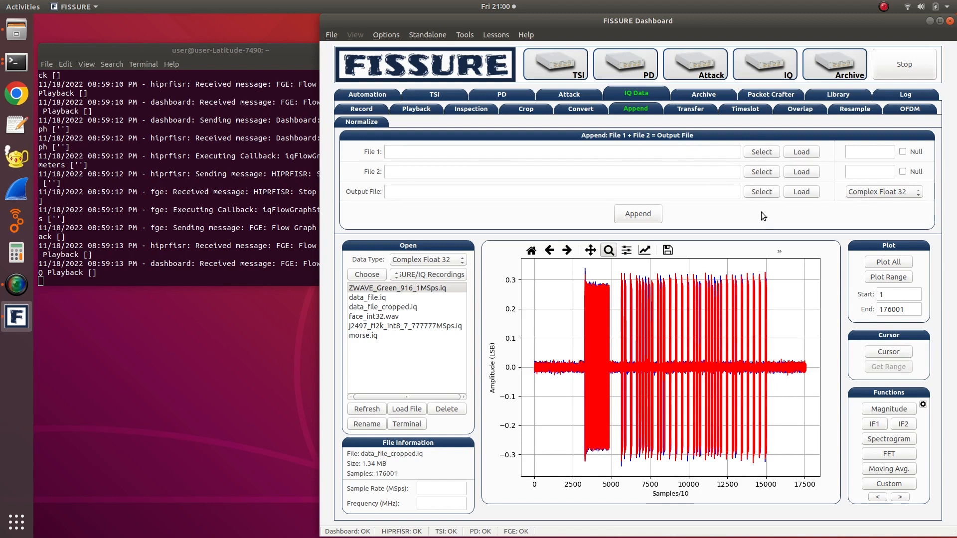
left_click(387, 307)
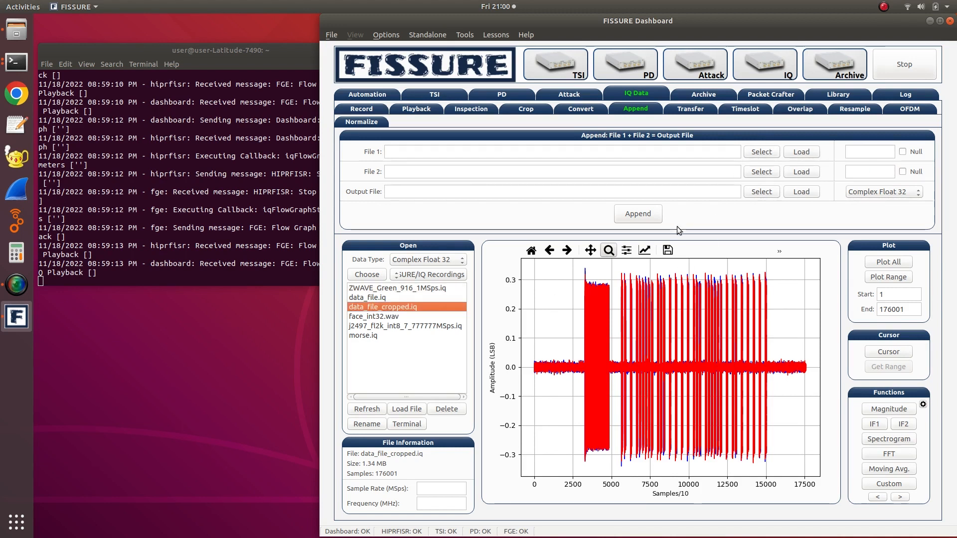
left_click(756, 153)
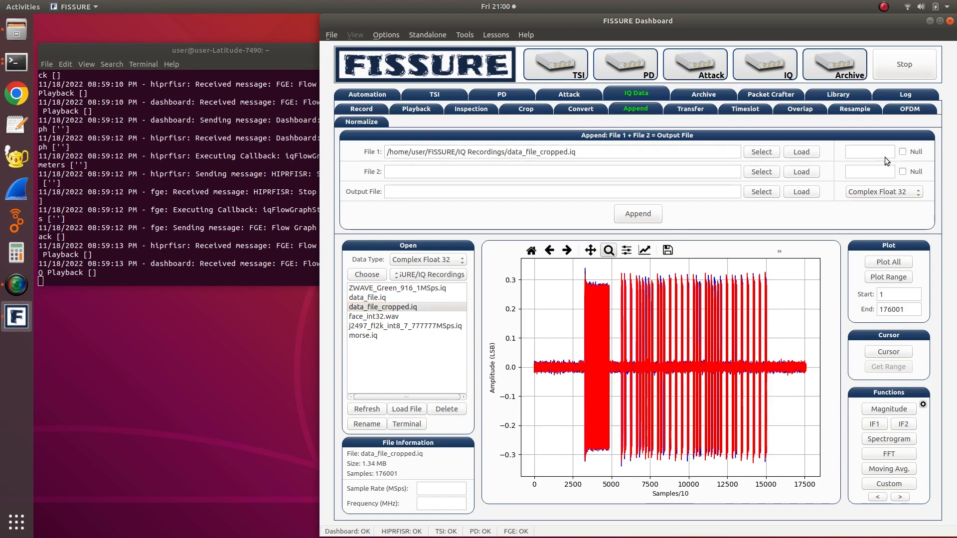
left_click(910, 171)
left_click(872, 173)
type("100000")
- Name the append output data_file_append.iq in the IQ Recordings folder and run the append
left_click(760, 192)
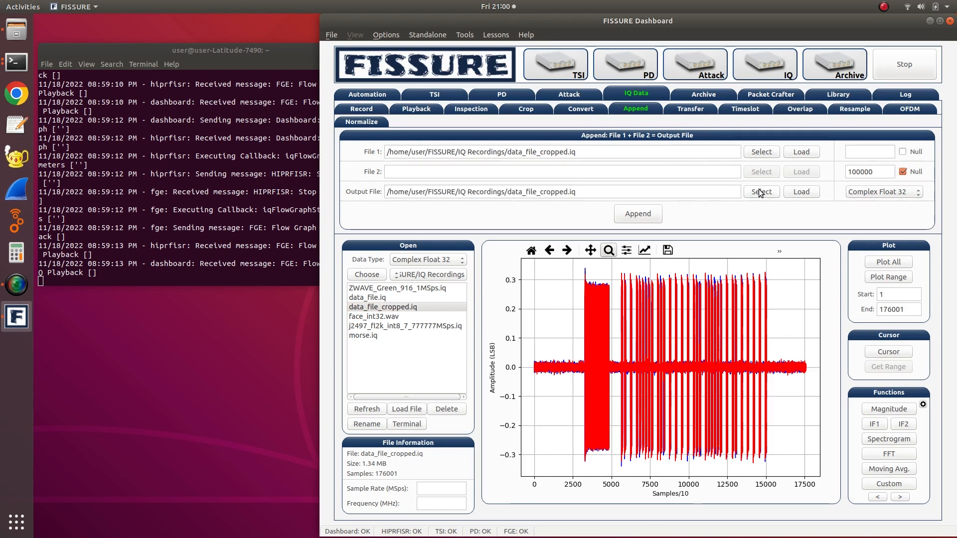
left_click(565, 193)
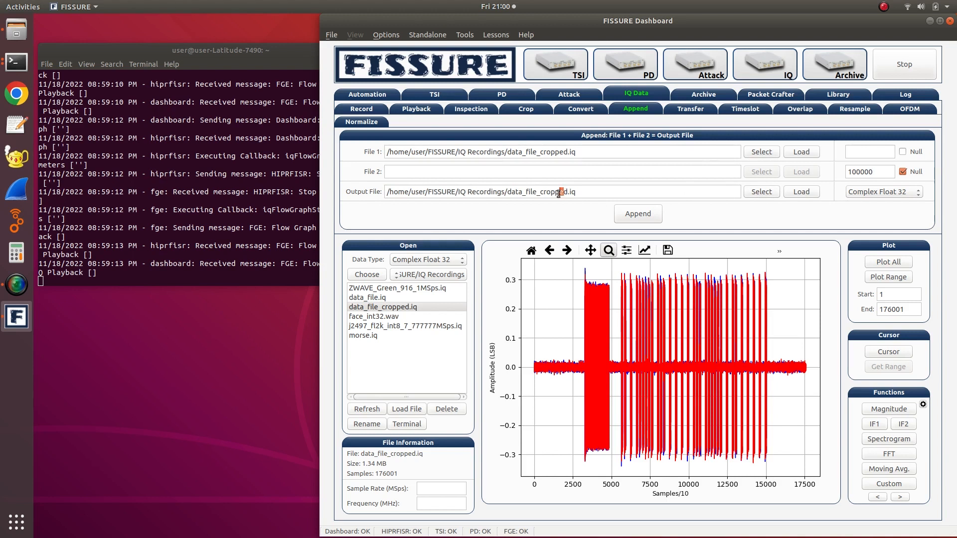
key("BackSpace")
key("BackSpace")
key("BackSpace")
key("BackSpace")
key("BackSpace")
key("BackSpace")
key("Delete")
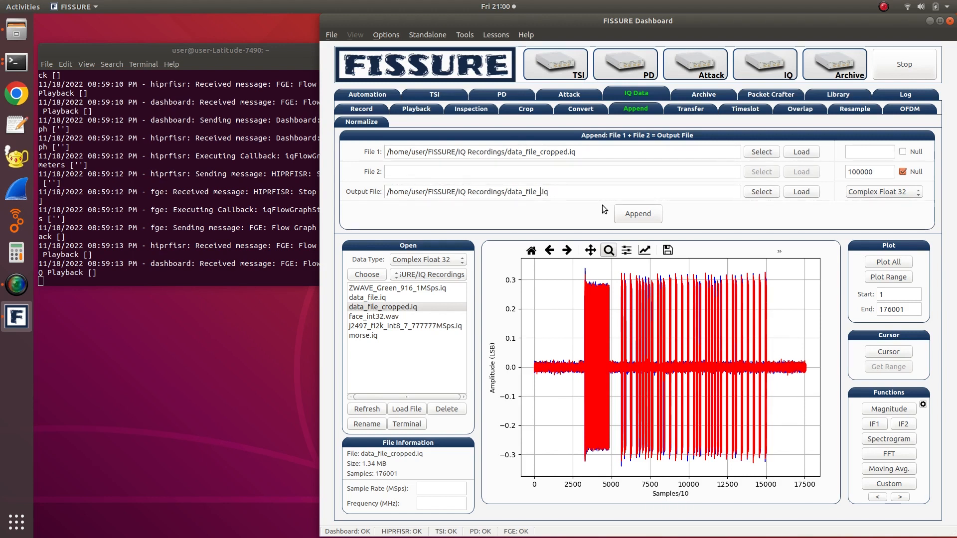
type("append")
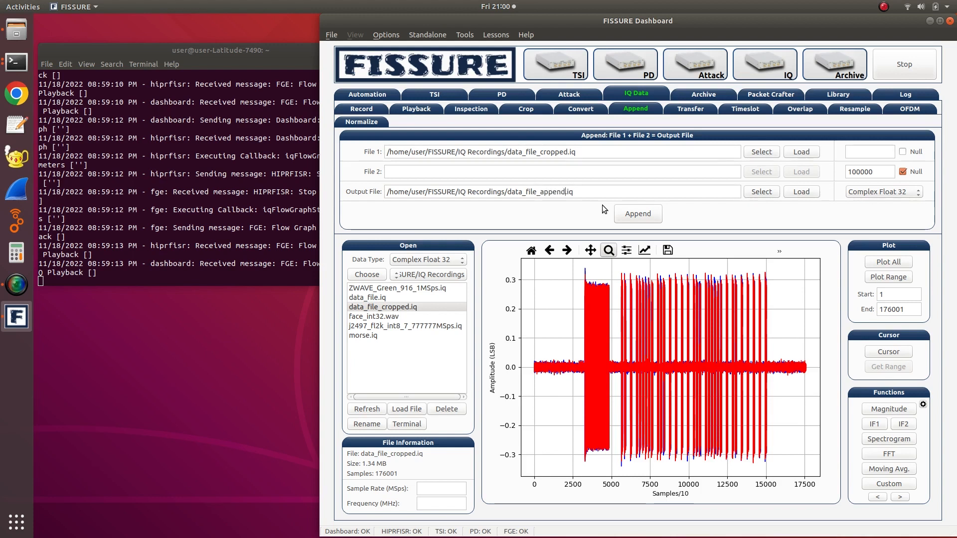
left_click(632, 214)
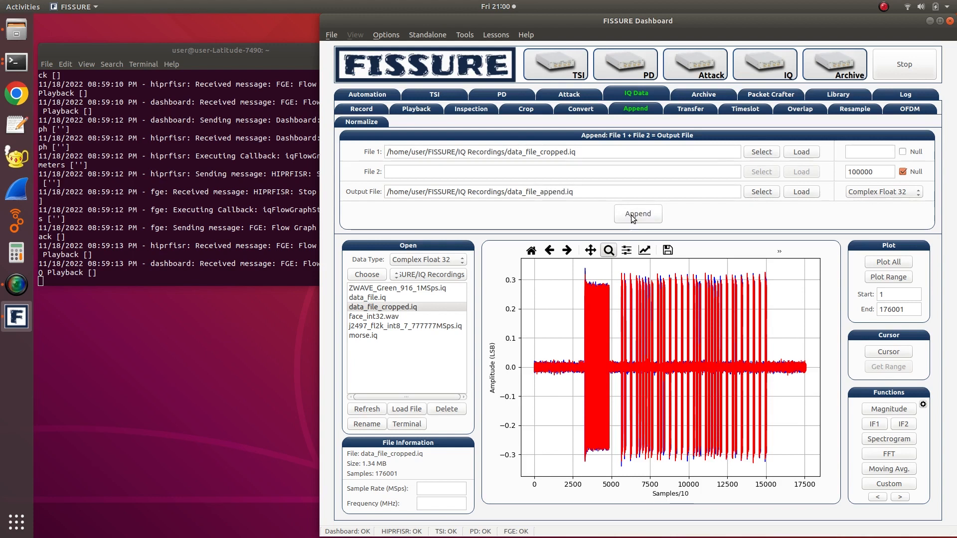
- Load data_file_append.iq and plot all of its samples
left_click(404, 306)
left_click(865, 263)
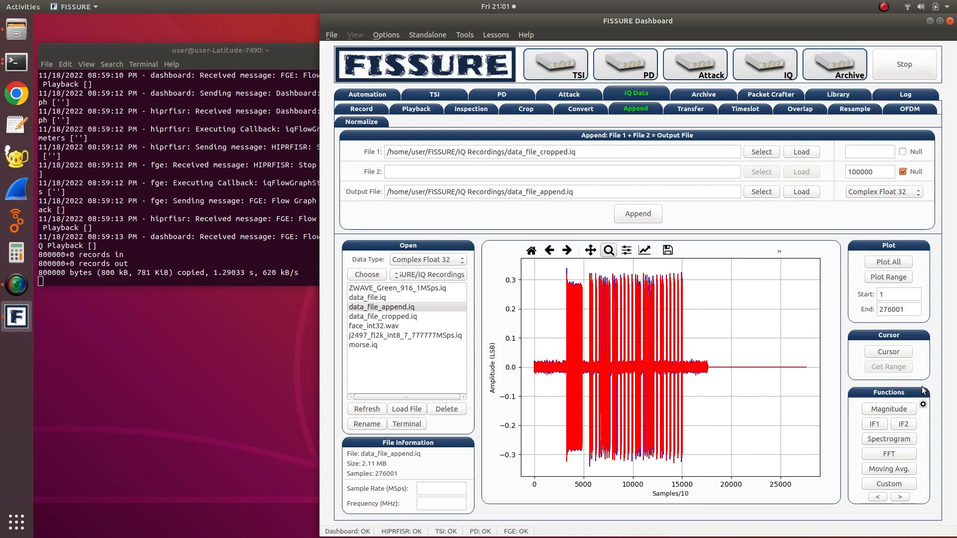
left_click(902, 264)
- Look through the transfer, timeslot, overlap, resample and OFDM tools for IQ data, and return to the record settings
left_click(682, 110)
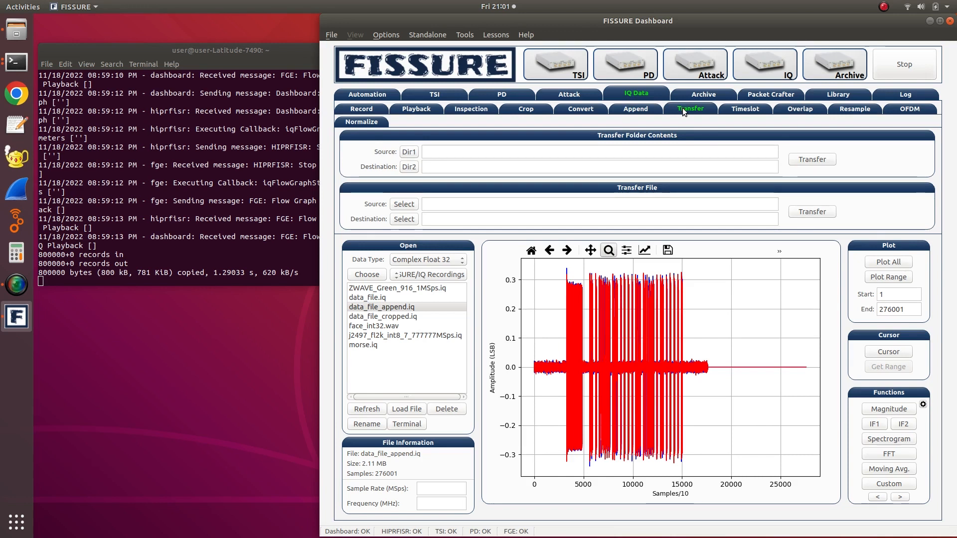
left_click(728, 114)
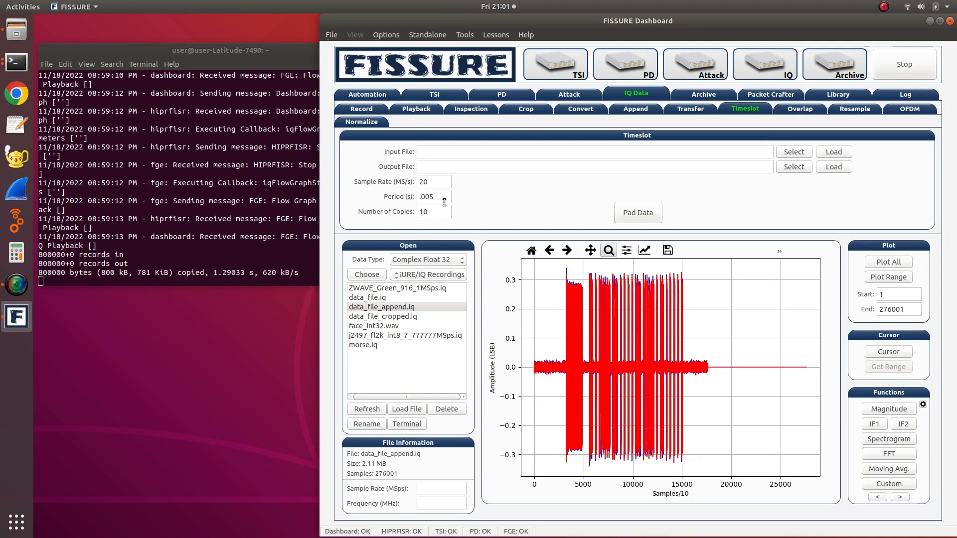
left_click_drag(437, 212, 416, 212)
left_click(436, 214)
left_click(810, 109)
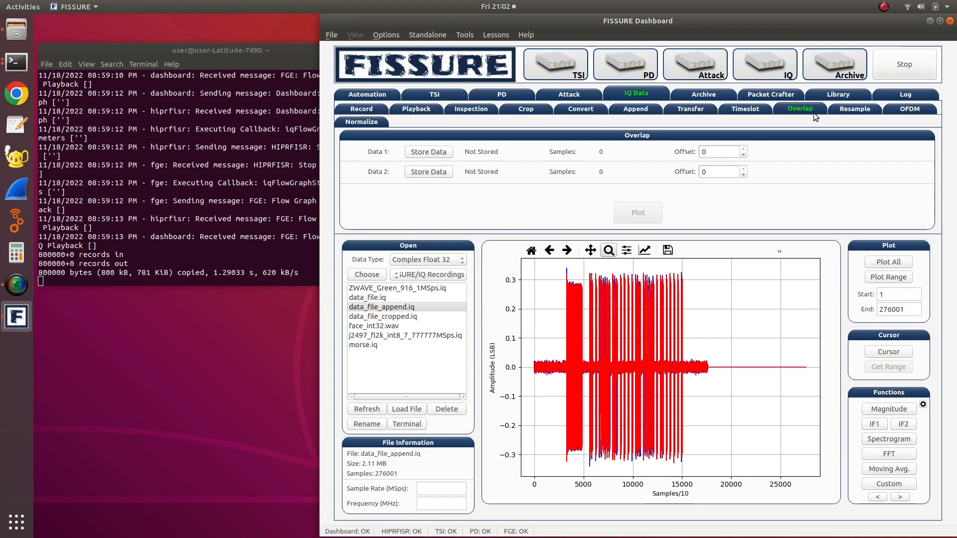
left_click(839, 113)
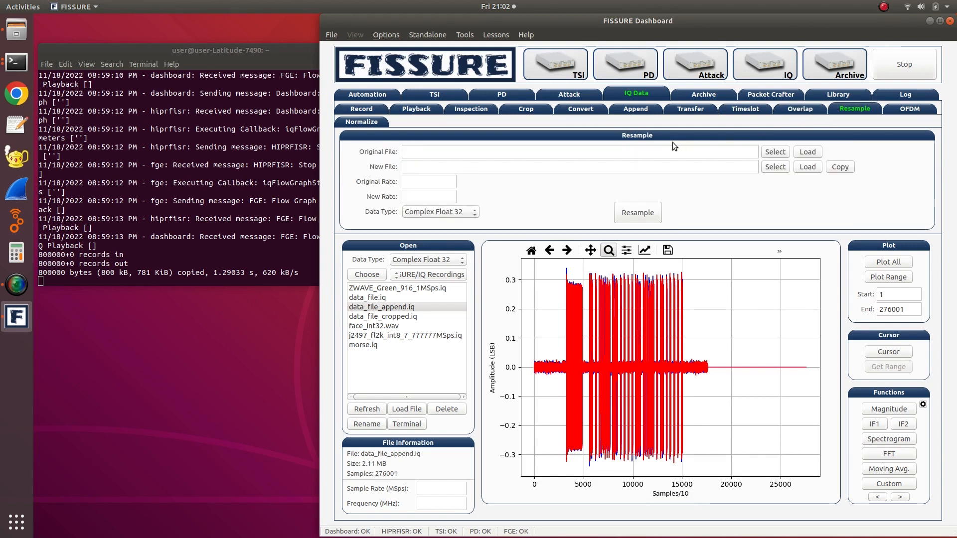
left_click(413, 187)
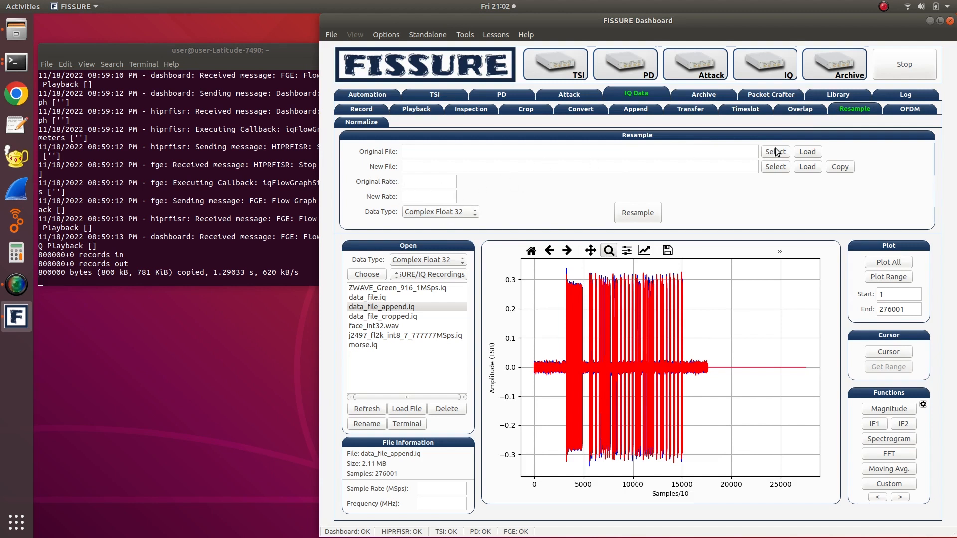
left_click(901, 111)
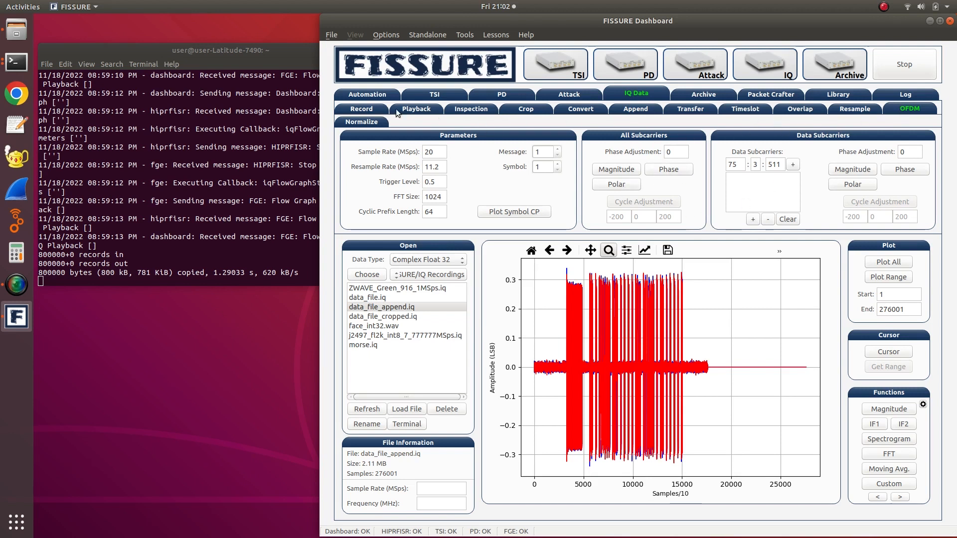
left_click(351, 106)
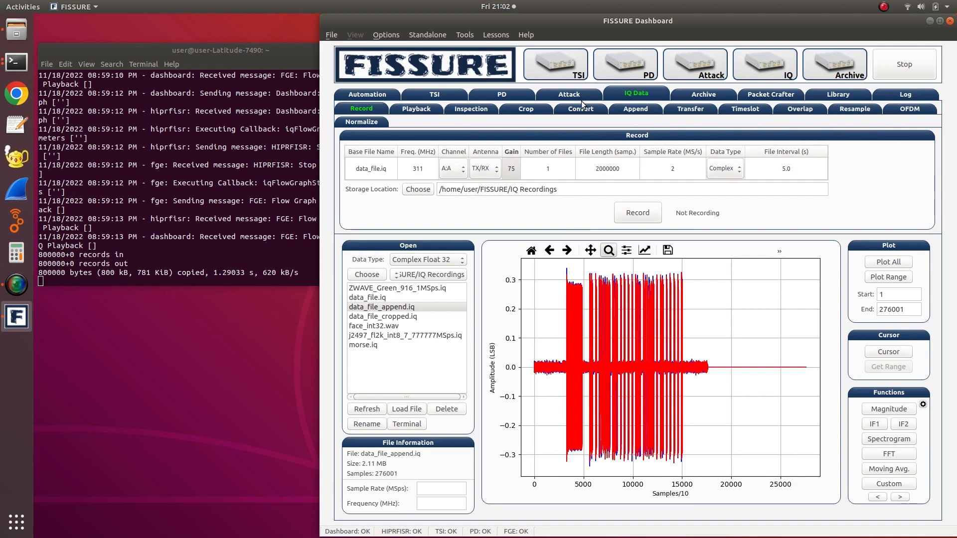
- Plot all of data_file_cropped.iq and set it as both the original and new file for normalizing
left_click(346, 121)
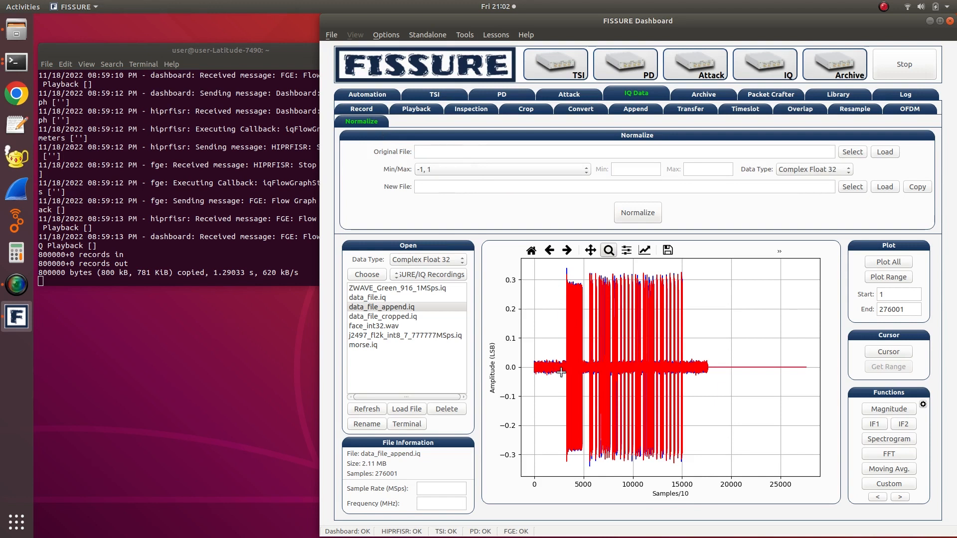
left_click(391, 315)
left_click(880, 261)
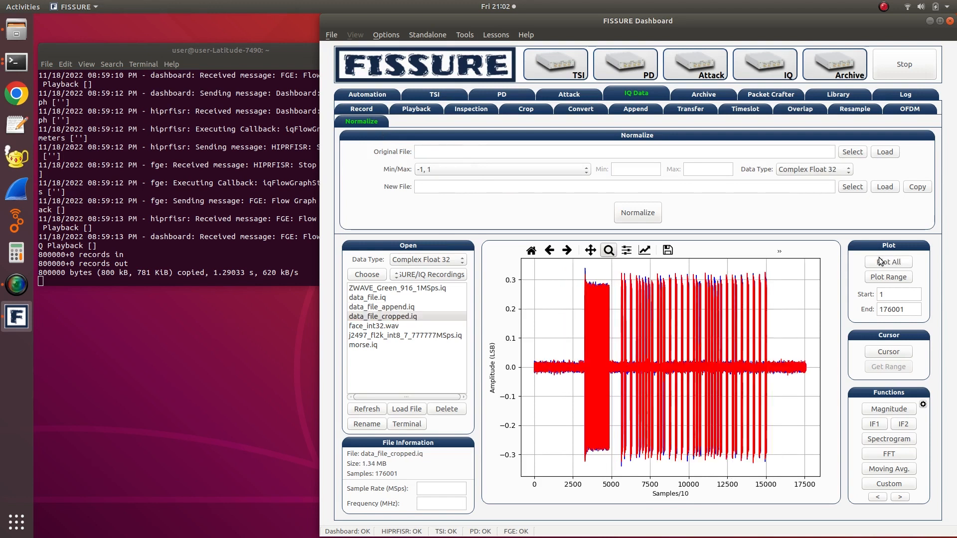
left_click(850, 152)
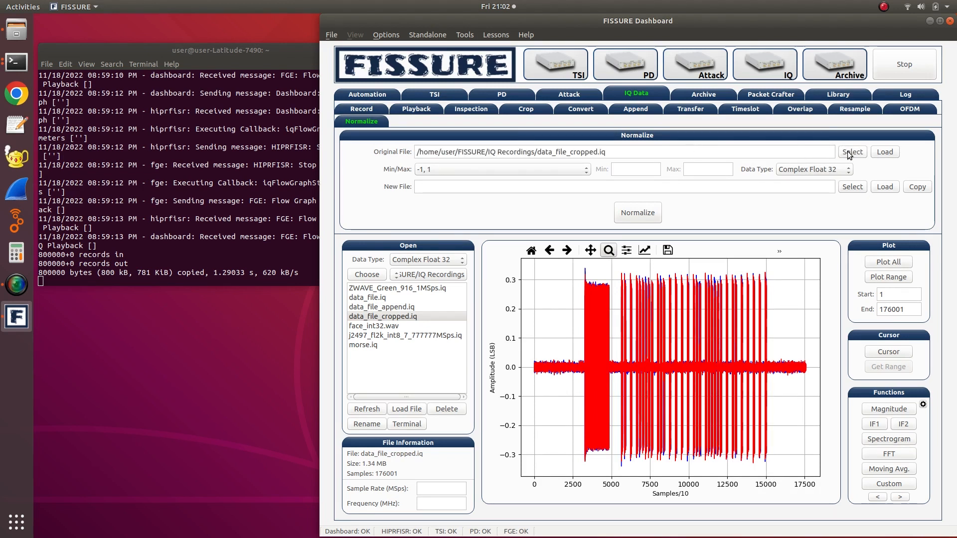
left_click(848, 188)
- Review the normalization min/max presets and choose Other to allow a custom range
left_click(554, 170)
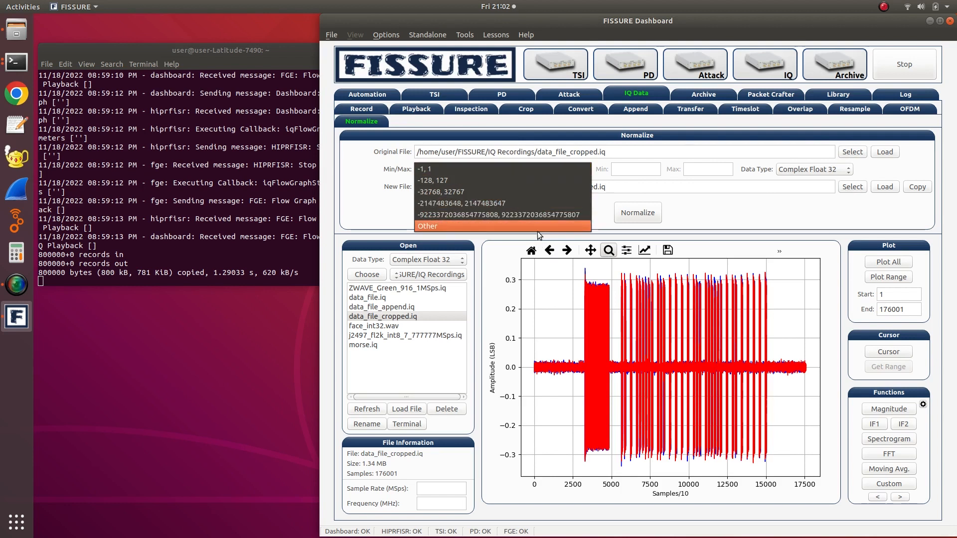
left_click(684, 194)
left_click(556, 170)
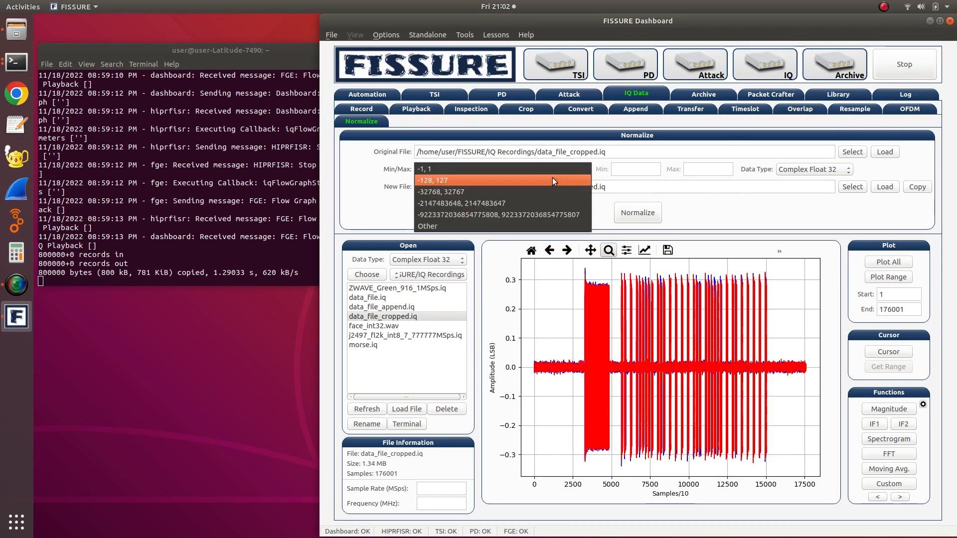
left_click(528, 226)
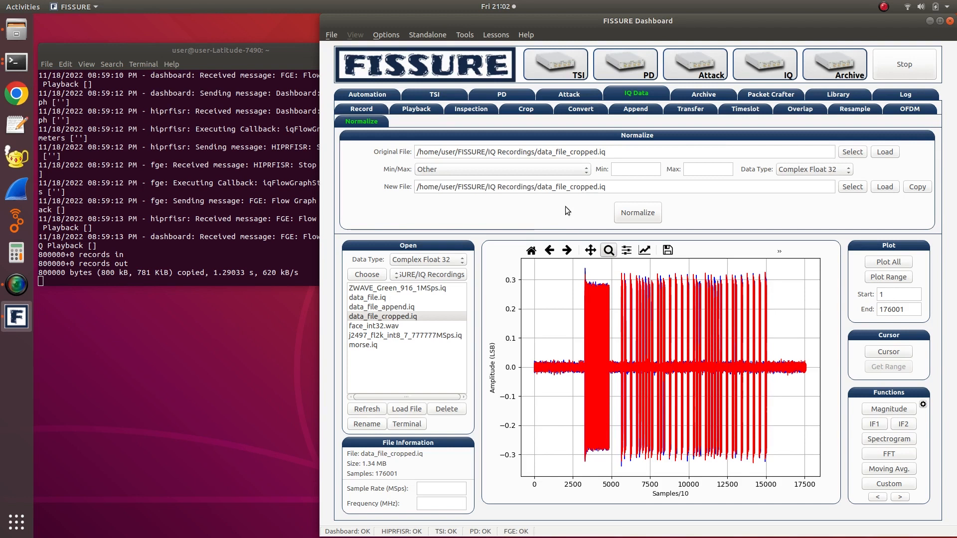
- Normalize data_file_cropped.iq to a minimum of -10 and a maximum of 10, and replot all of its samples
left_click(629, 174)
type("-10")
key("Tab")
type("10")
left_click(640, 213)
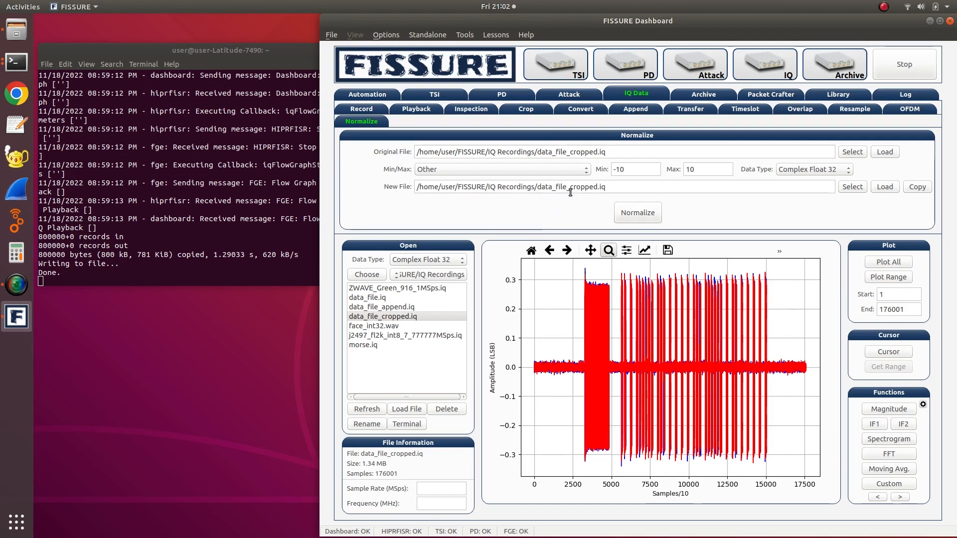
left_click(389, 317)
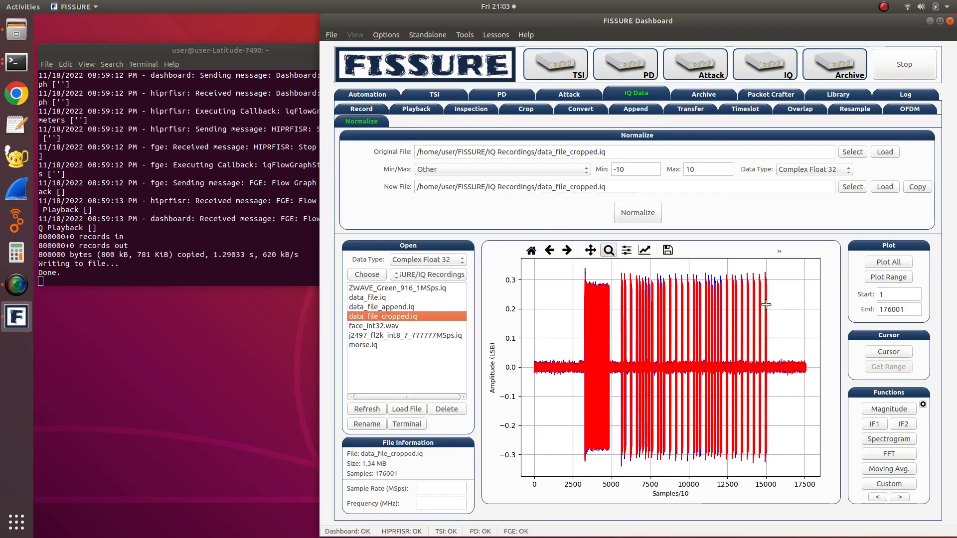
left_click(886, 262)
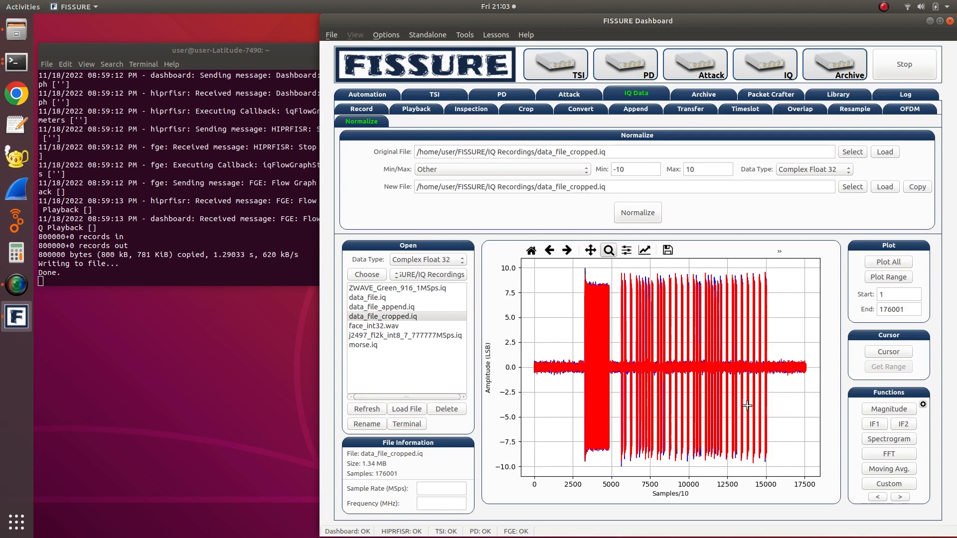
- Plot all of morse.iq, decode it with the Morse Code function, and check the dots and dashes in the terminal output
left_click(369, 346)
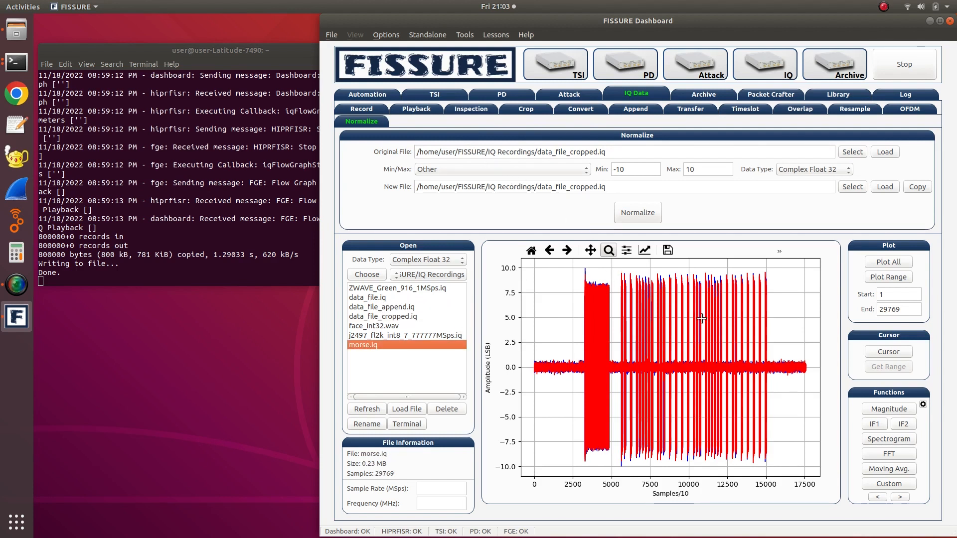
left_click(873, 263)
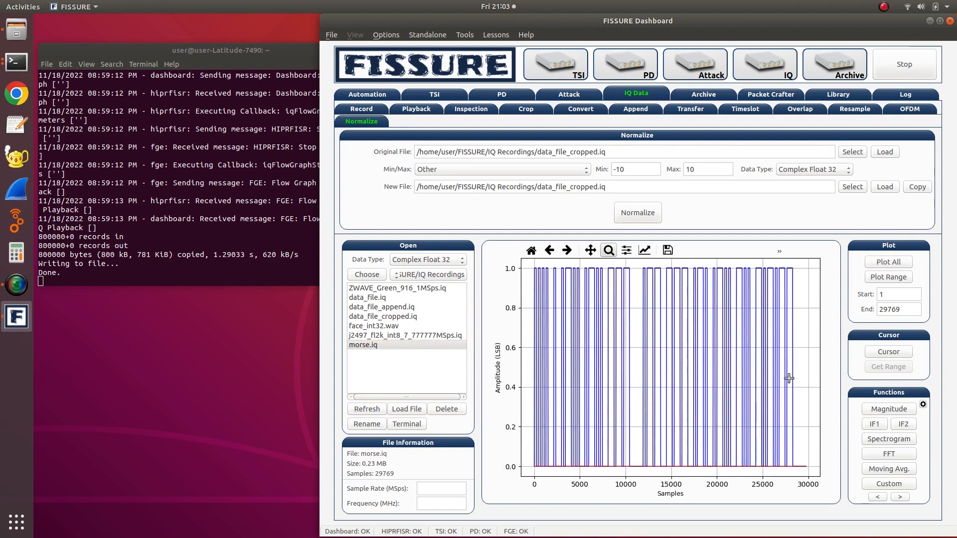
left_click(900, 497)
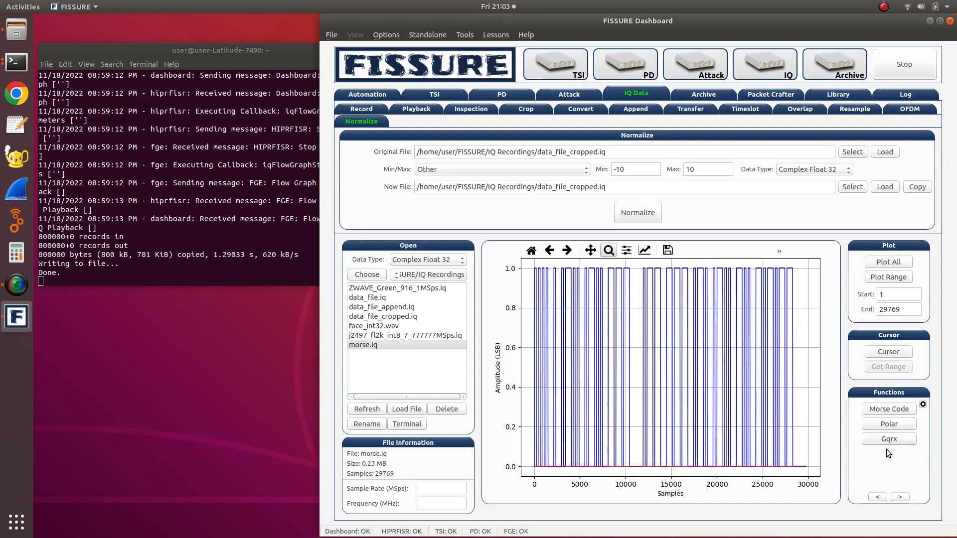
left_click(871, 409)
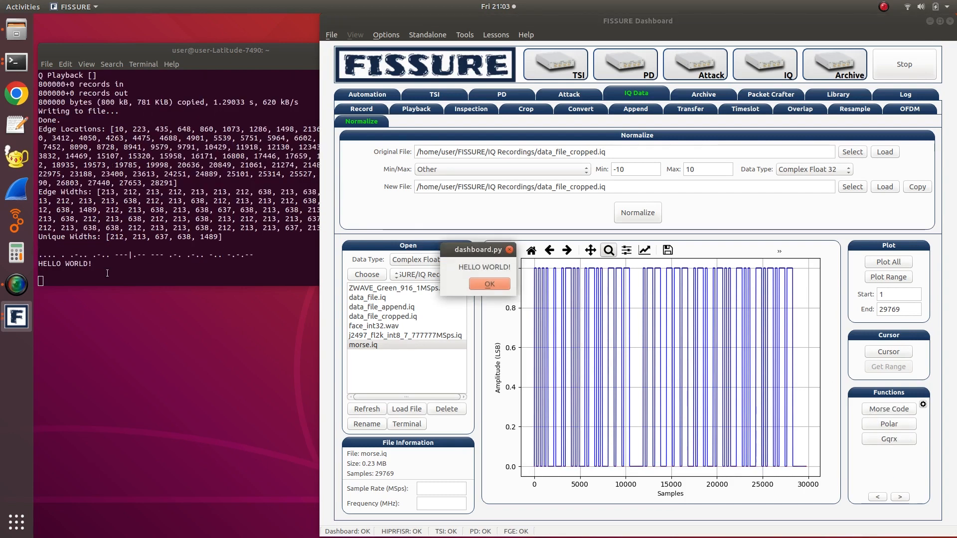
left_click(44, 254)
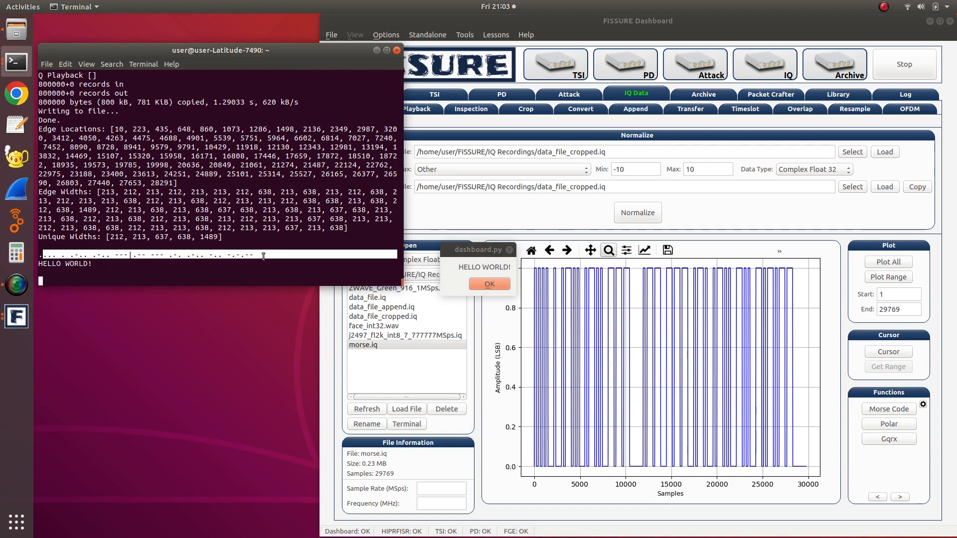
left_click(462, 255)
left_click(482, 285)
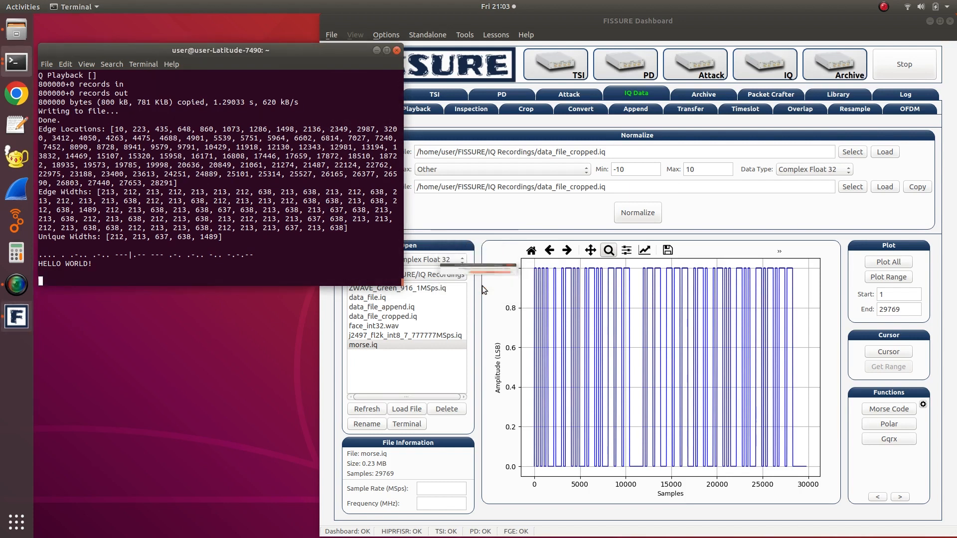
- Examine the Morse code same-letter, between-letter and between-word spacing options for IQ data, and leave the options without applying changes
left_click(922, 405)
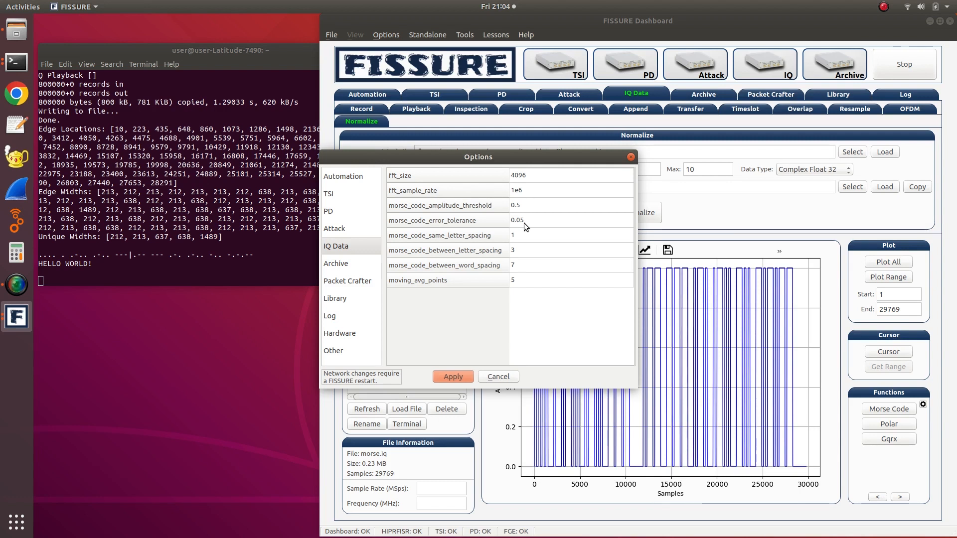
left_click(123, 254)
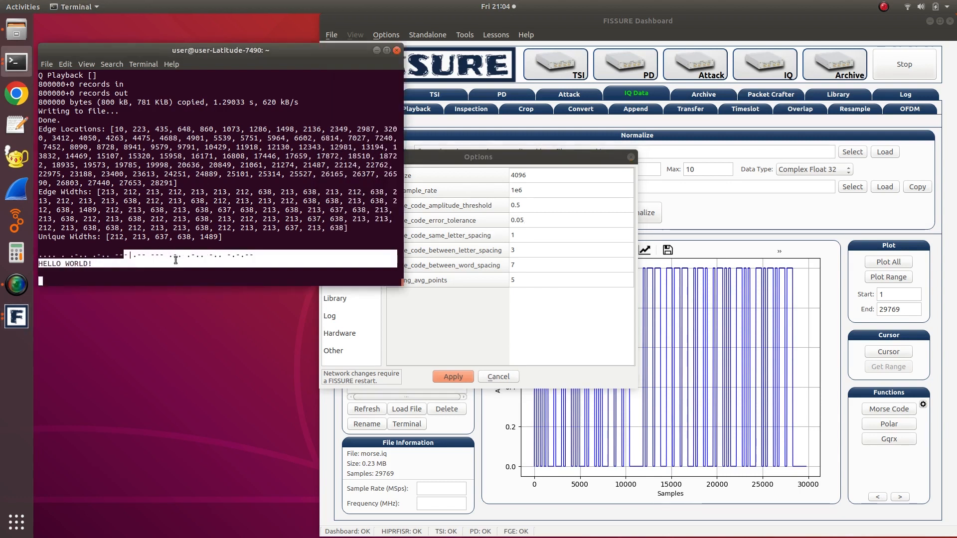
left_click(430, 343)
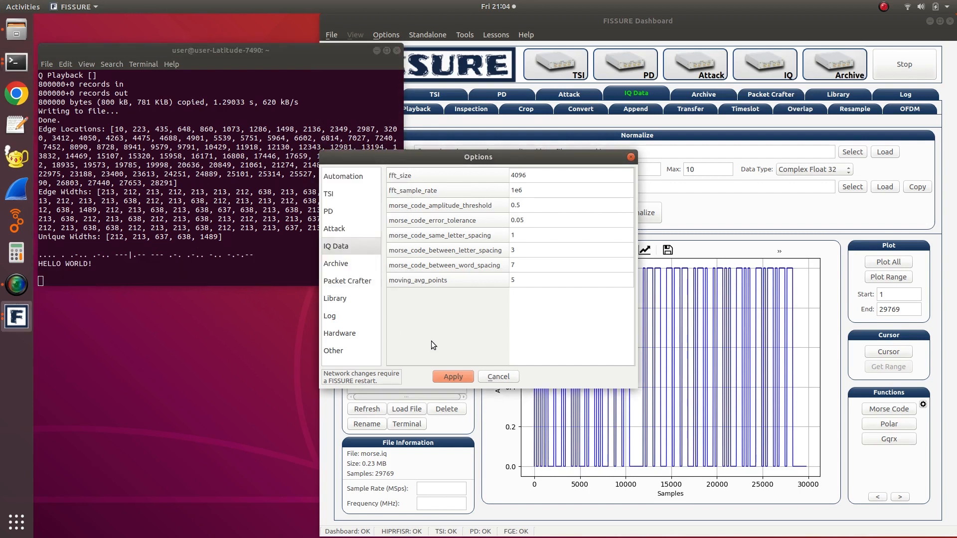
left_click(522, 238)
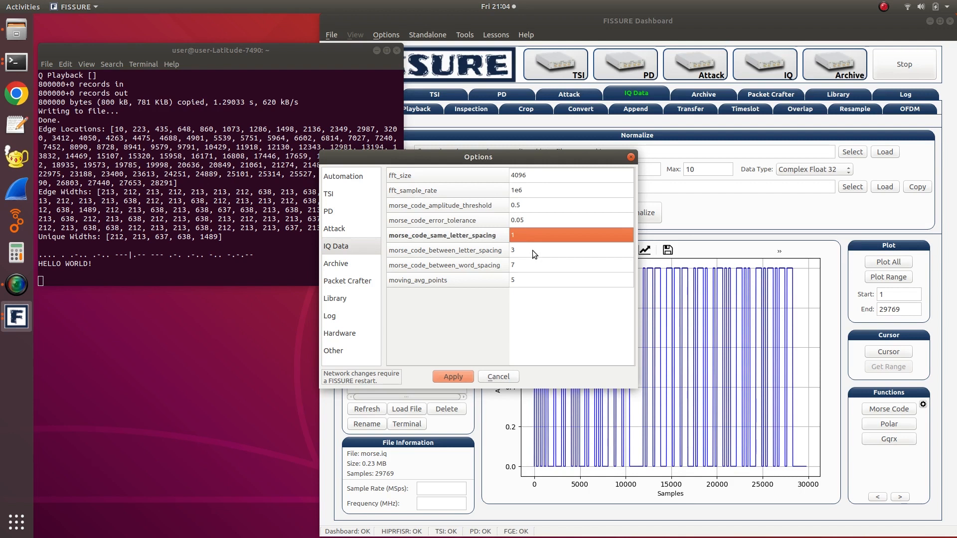
left_click(532, 251)
left_click(537, 266)
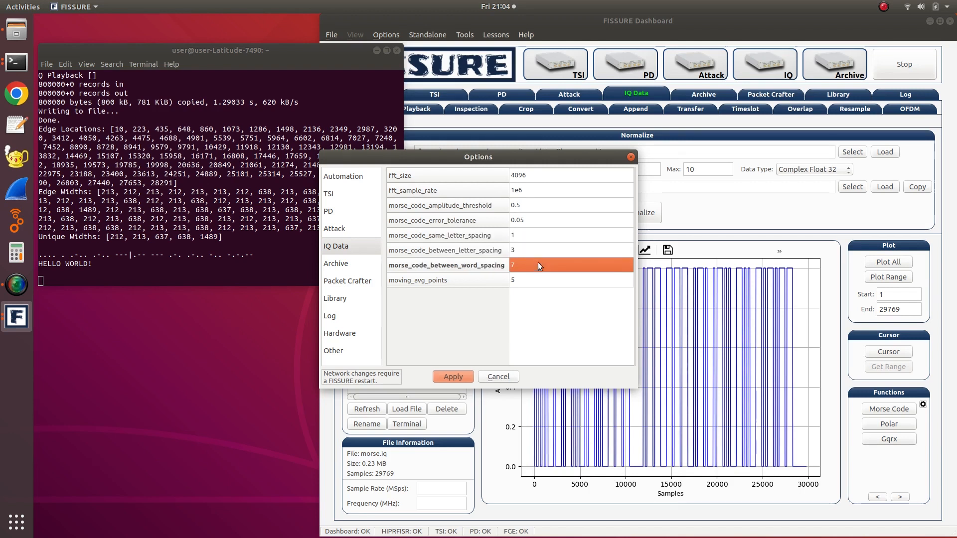
left_click(534, 239)
left_click(538, 253)
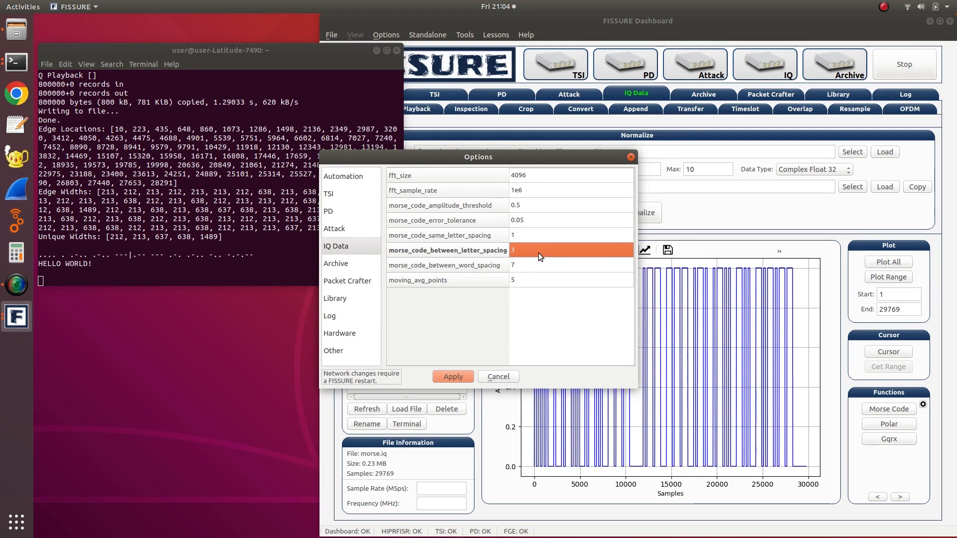
left_click(545, 269)
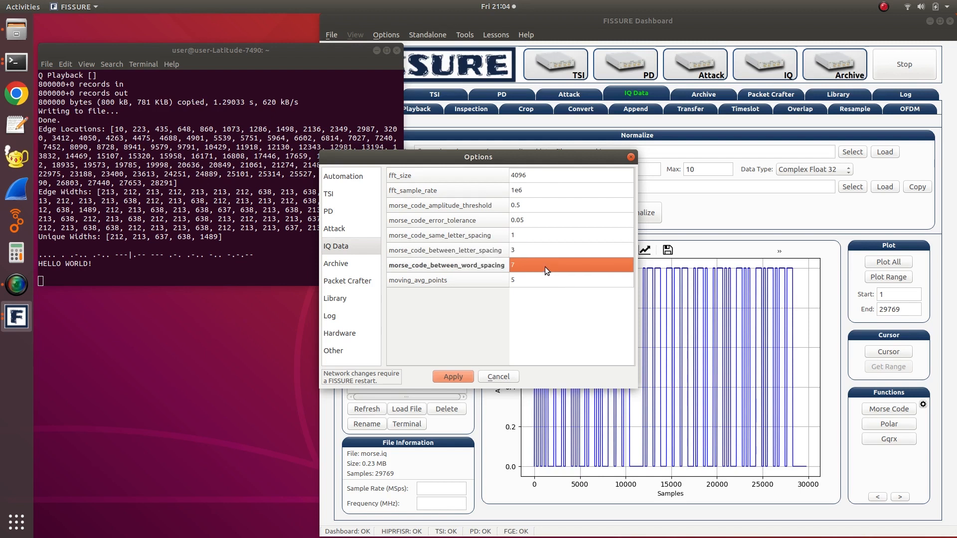
left_click(541, 235)
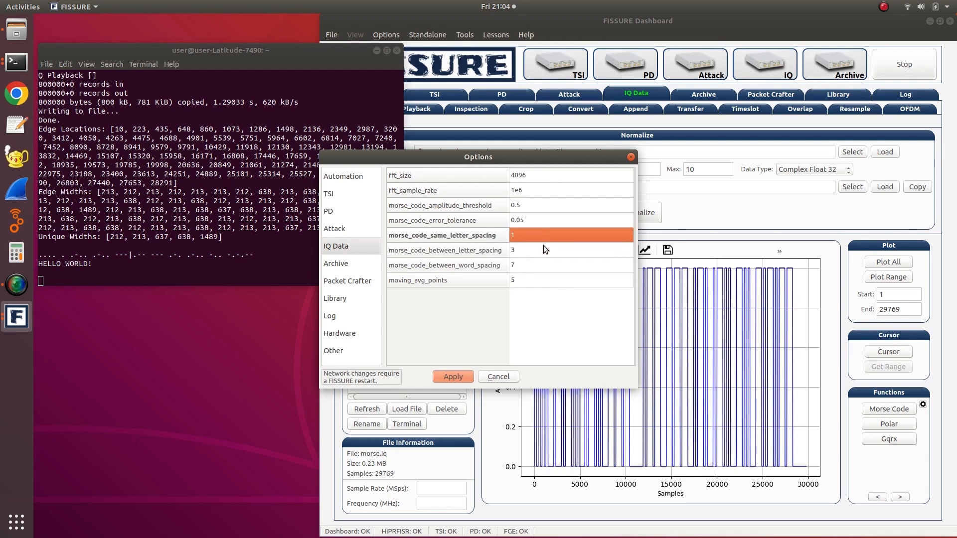
left_click(547, 261)
left_click(549, 249)
left_click(551, 269)
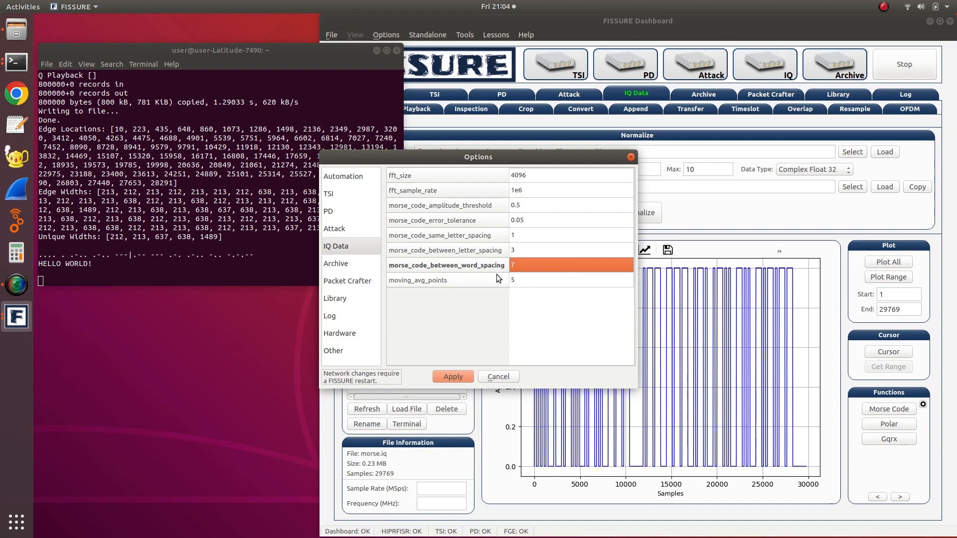
left_click(500, 378)
left_click(492, 248)
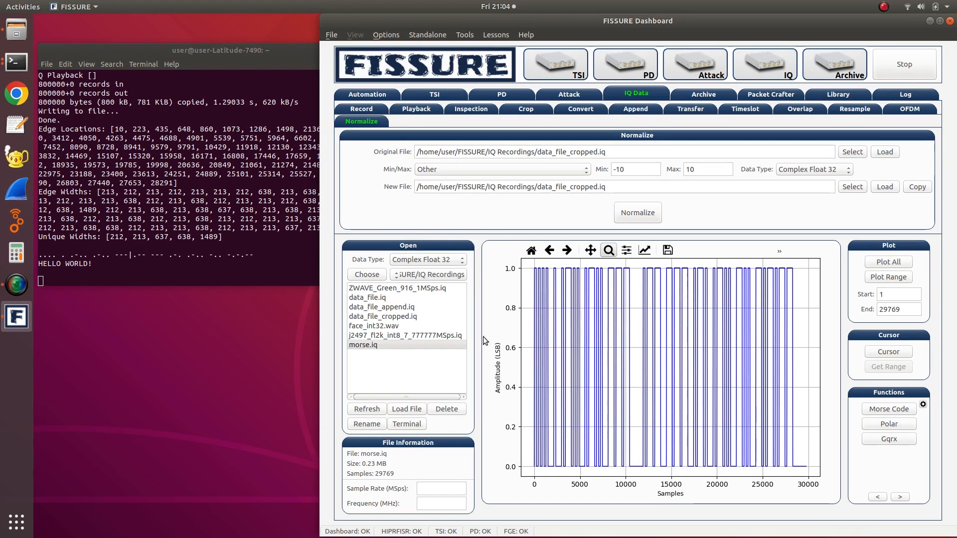
- Plot all of ZWAVE_Green_916_1MSps.iq, view it as a polar plot, and return to the sample plot
left_click(378, 290)
left_click(885, 262)
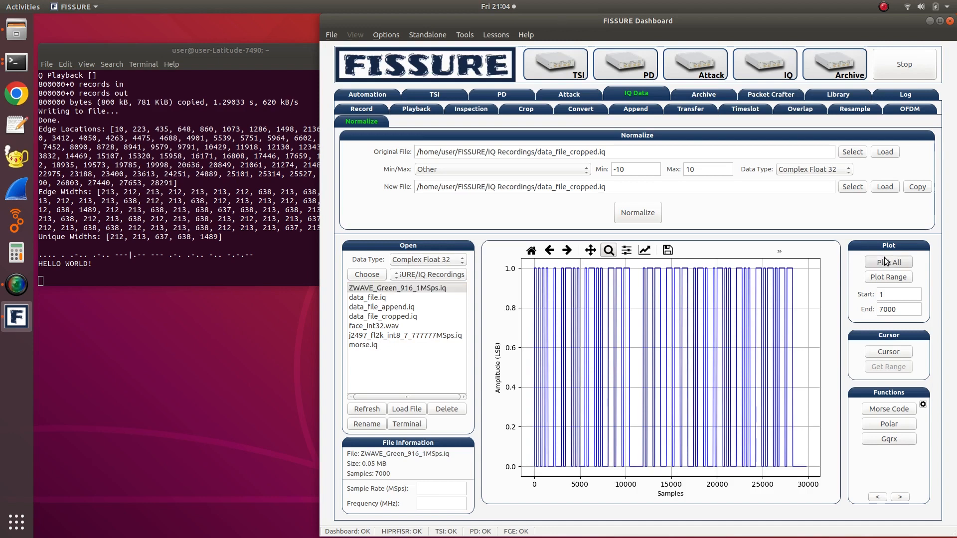
left_click(882, 428)
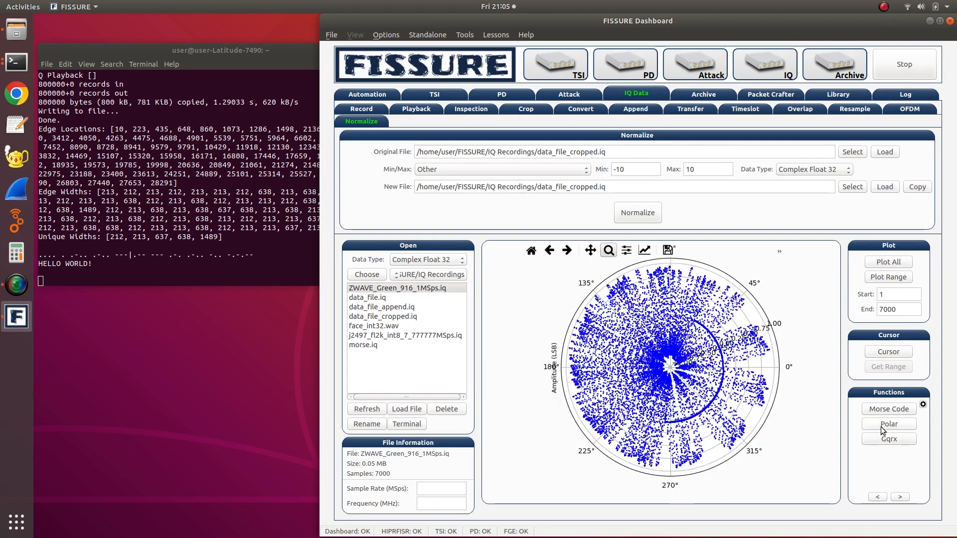
left_click(873, 262)
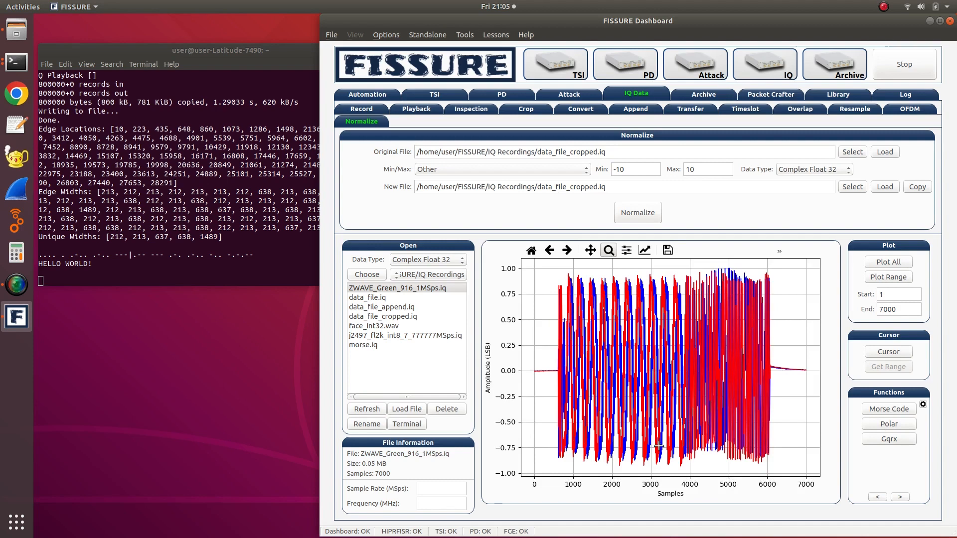
- Download ASR9_Log_Video_2822_85_1MSps.iq from the online archive and plot the downloaded file
left_click(697, 97)
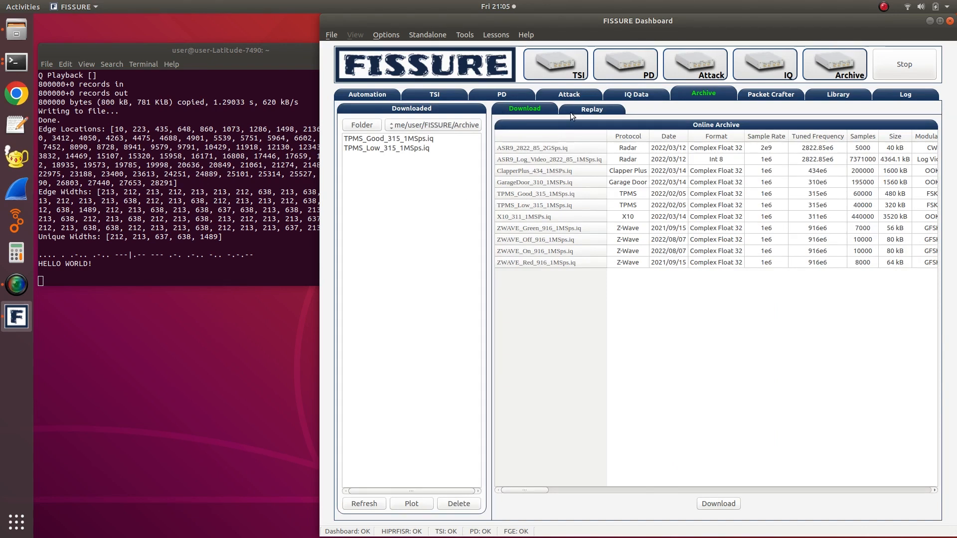
left_click(635, 159)
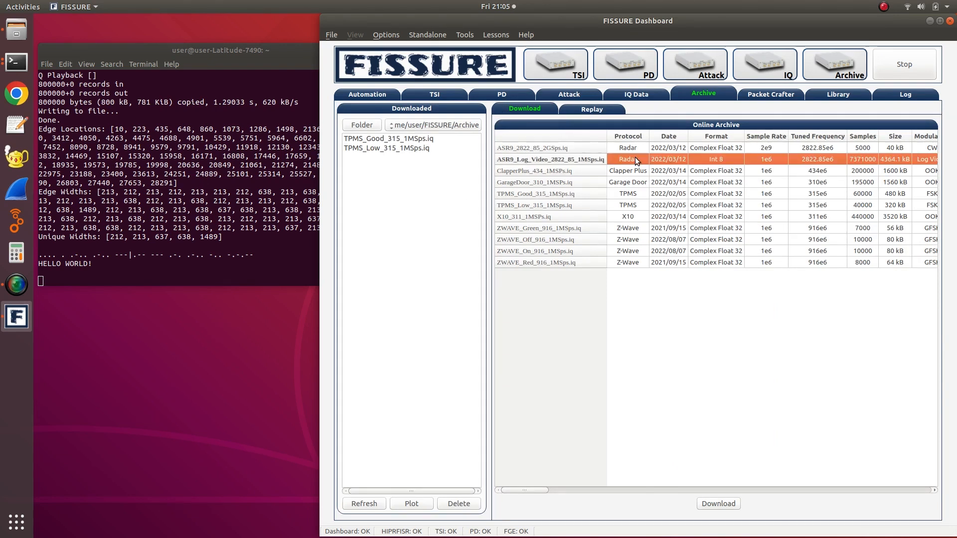
left_click(709, 503)
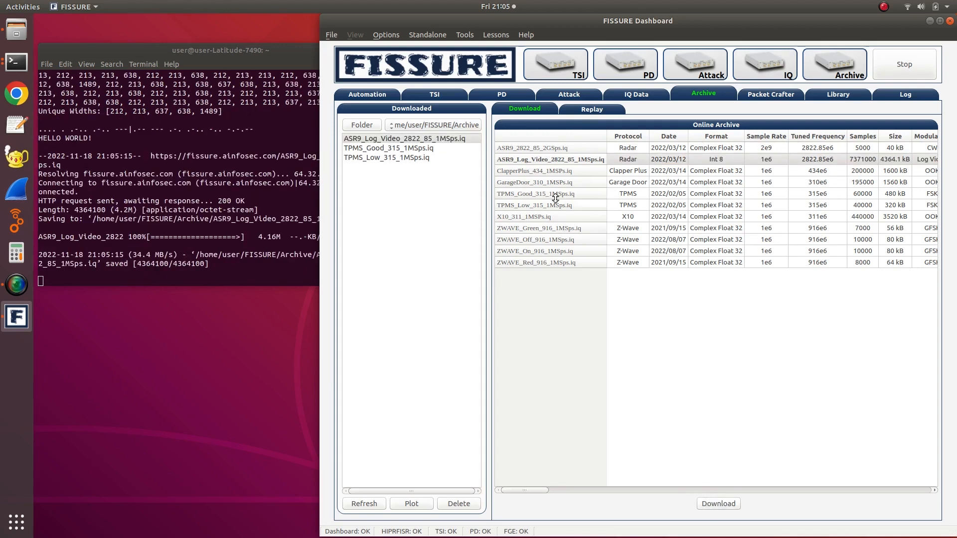
left_click(656, 95)
left_click(688, 96)
left_click(423, 503)
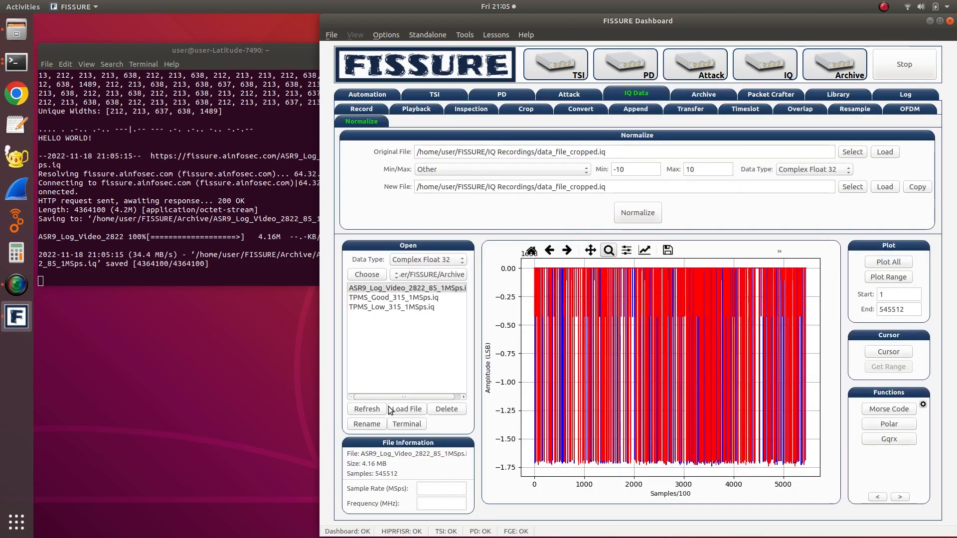
- Set the data type to Byte/Int 8, reload ASR9_Log_Video_2822_85_1MSps.iq and plot all of it
left_click_drag(388, 398, 359, 384)
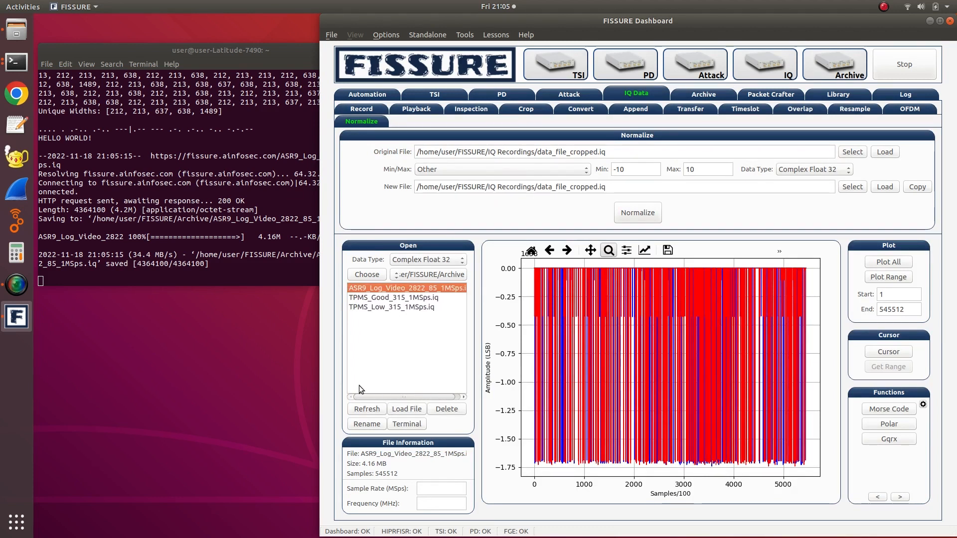
left_click(409, 260)
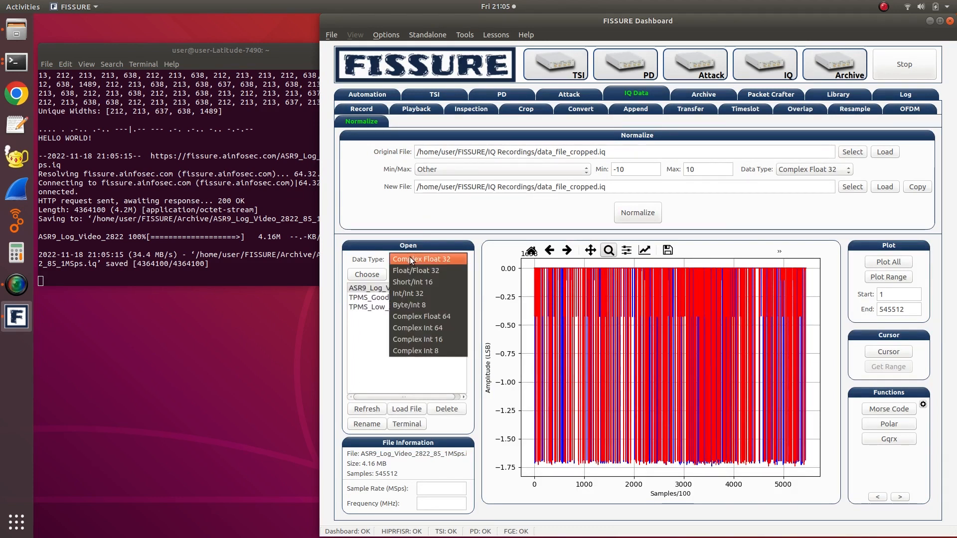
left_click(438, 308)
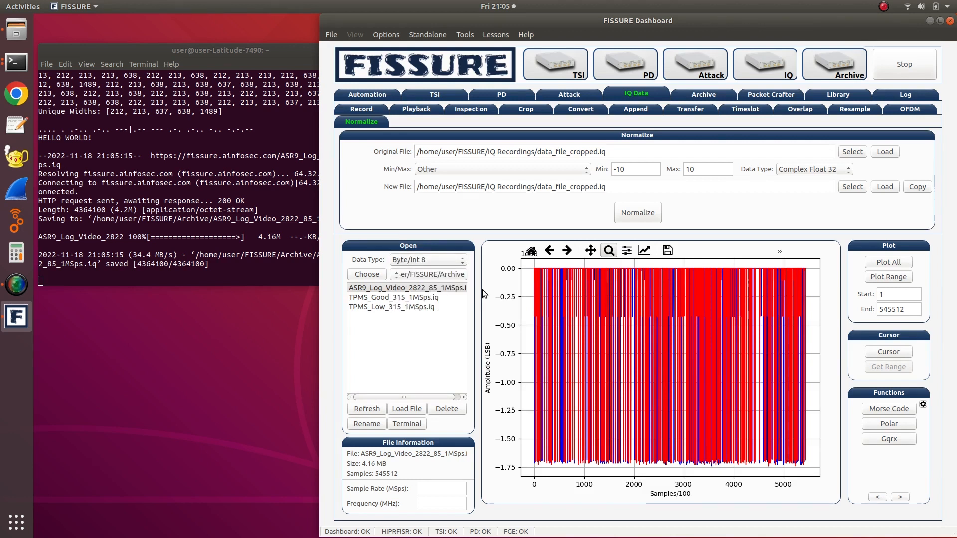
left_click(431, 290)
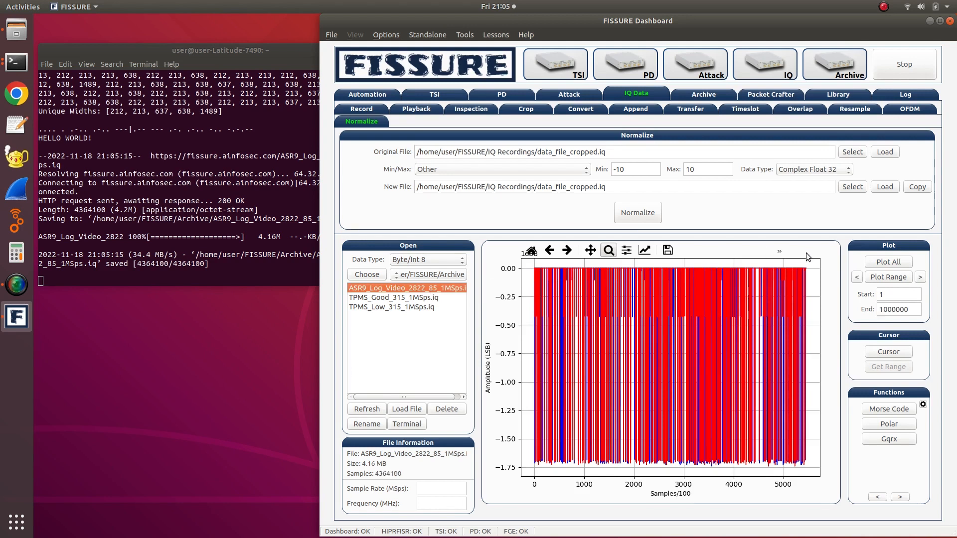
left_click(878, 266)
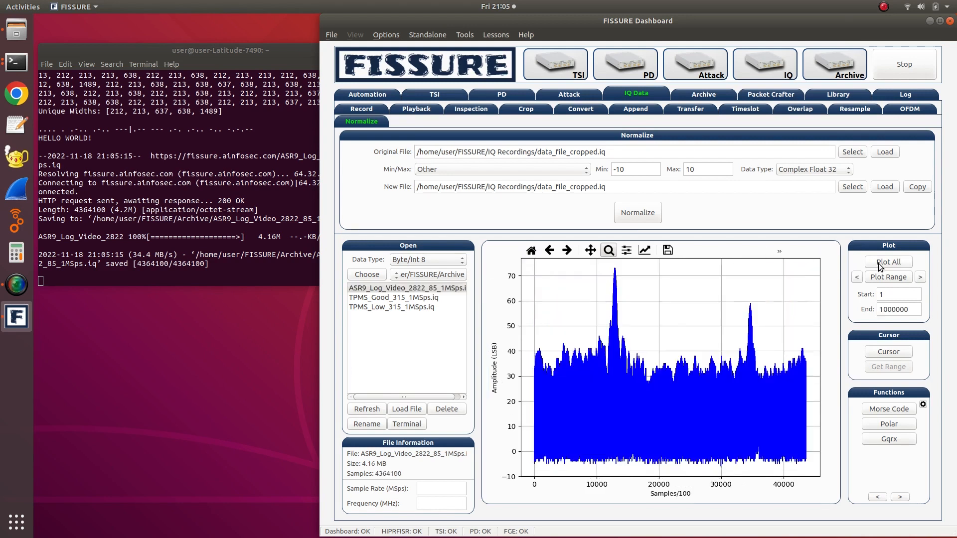
- Plot the ASR9 file's full sample range from 1 to 4364100 and show it as a polar plot
left_click(870, 312)
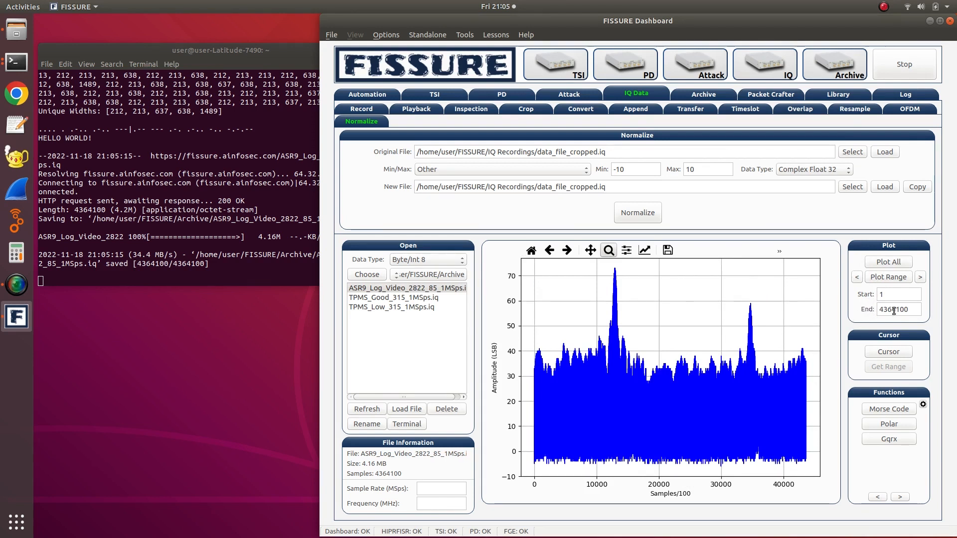
left_click(891, 278)
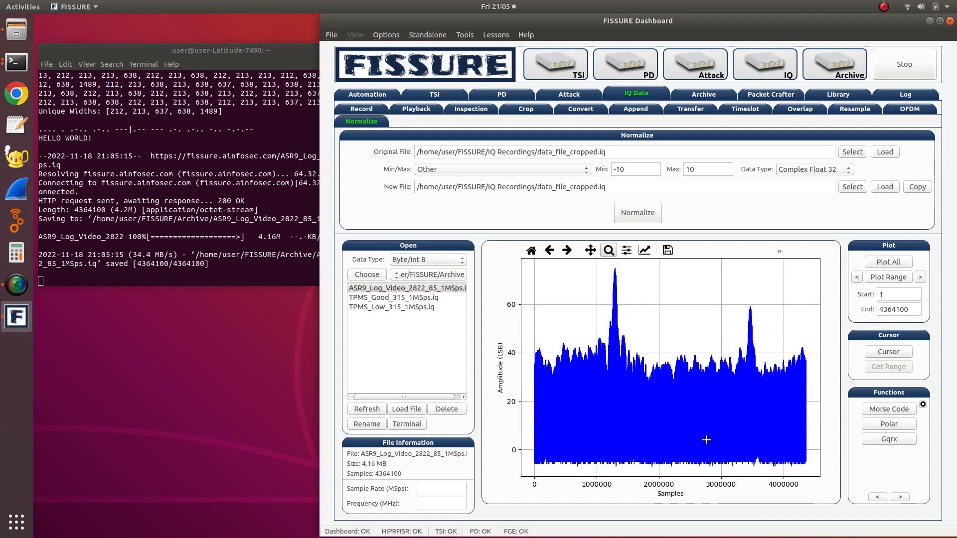
left_click(879, 428)
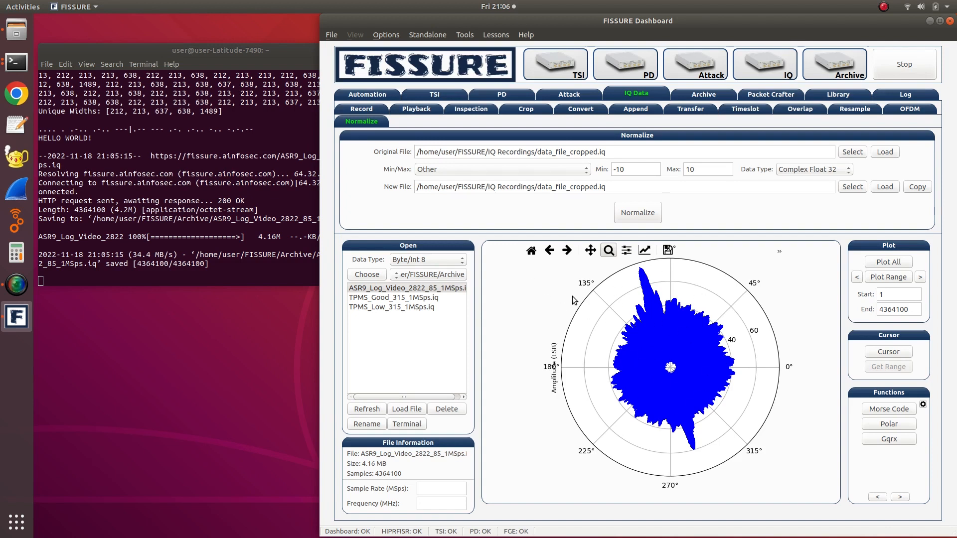
- Set the data type to Complex Float 32 and switch the file list from Archive to the IQ Recordings folder
left_click(398, 261)
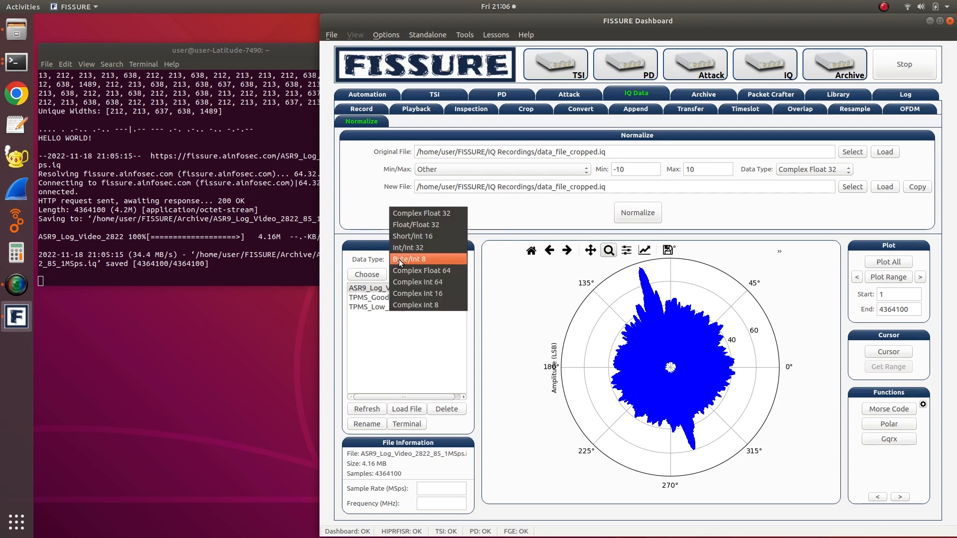
left_click(419, 214)
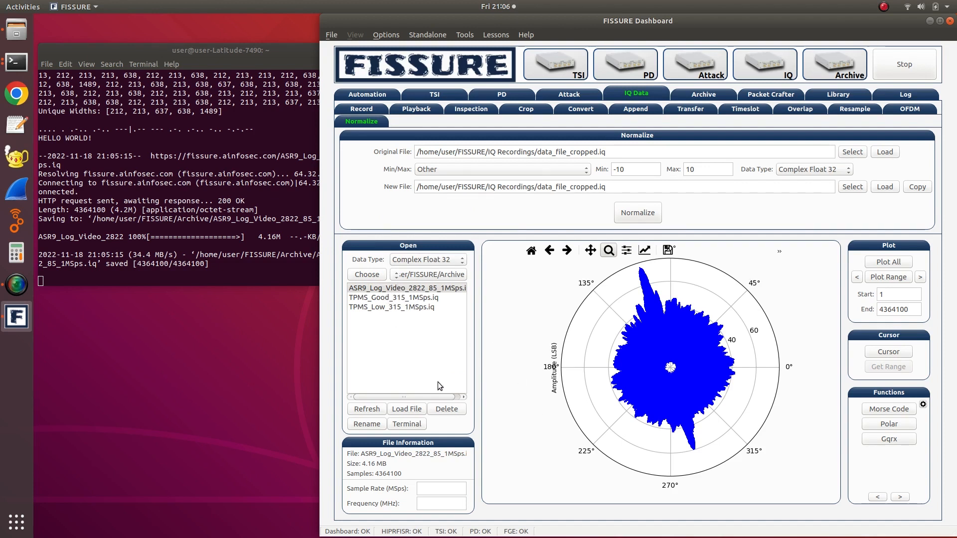
left_click_drag(425, 395, 364, 380)
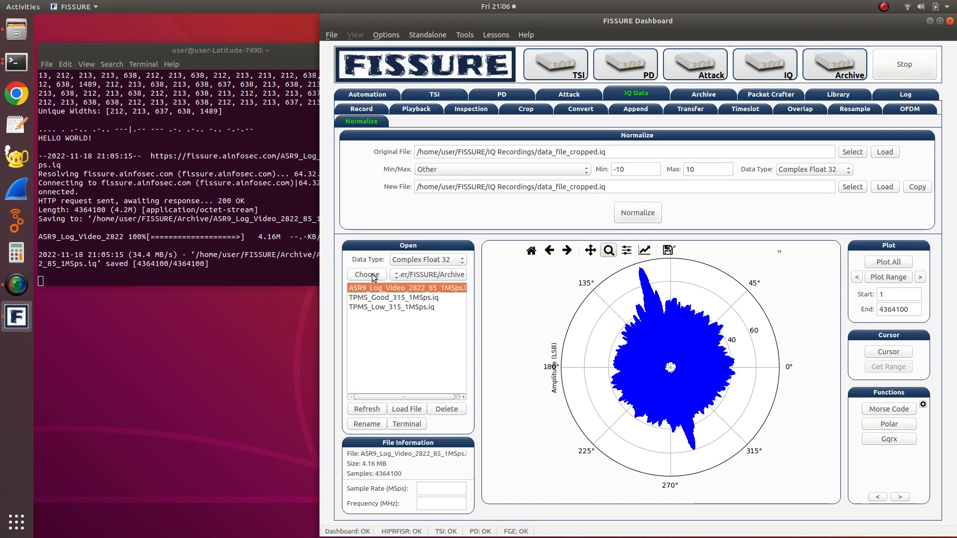
left_click(403, 275)
left_click(405, 285)
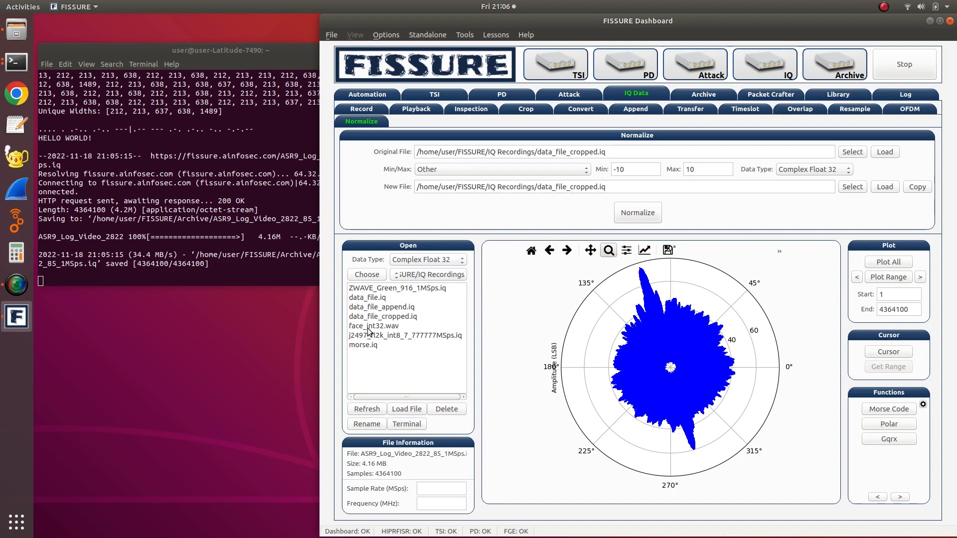
- Load face_int32.wav as Int/Int 32, plot all of it and show its spectrogram
left_click(368, 327)
left_click(414, 259)
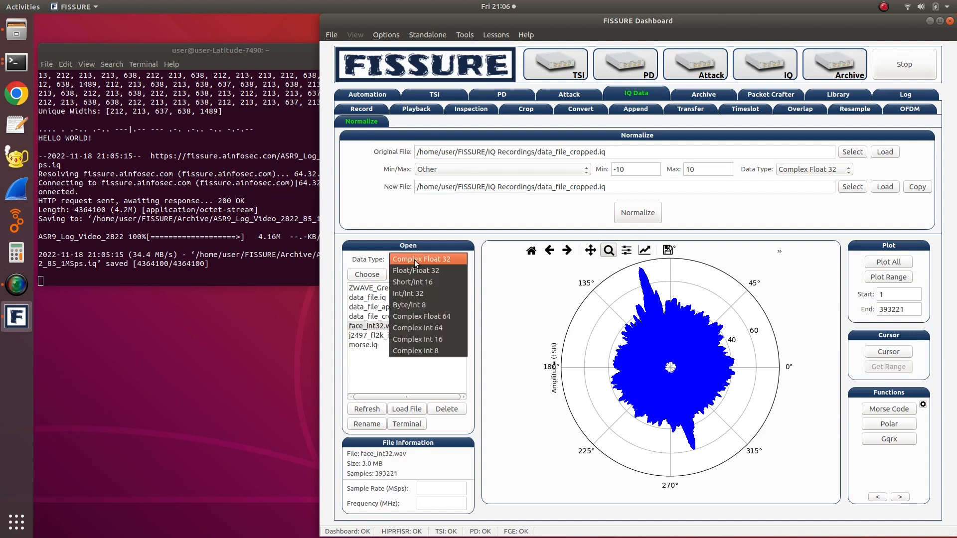
left_click(423, 293)
left_click(416, 327)
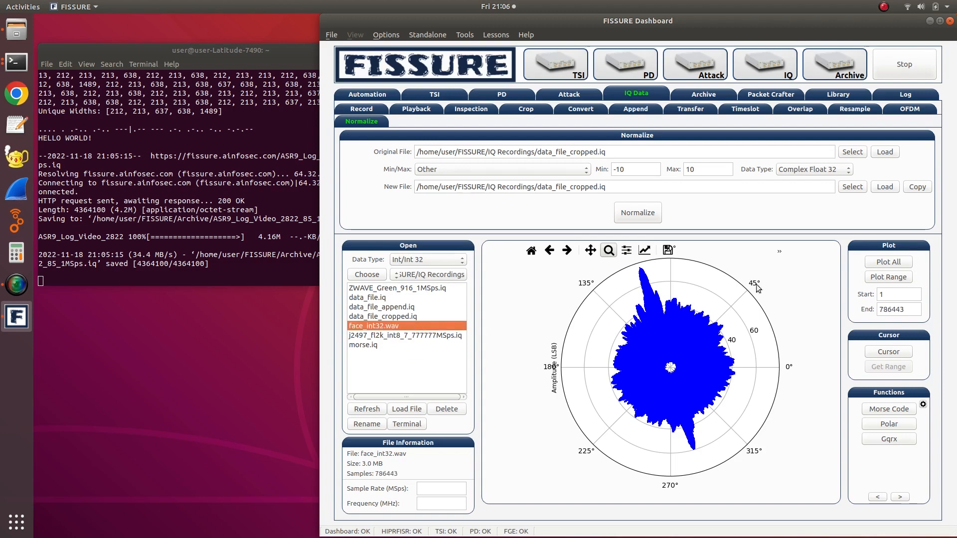
left_click(890, 263)
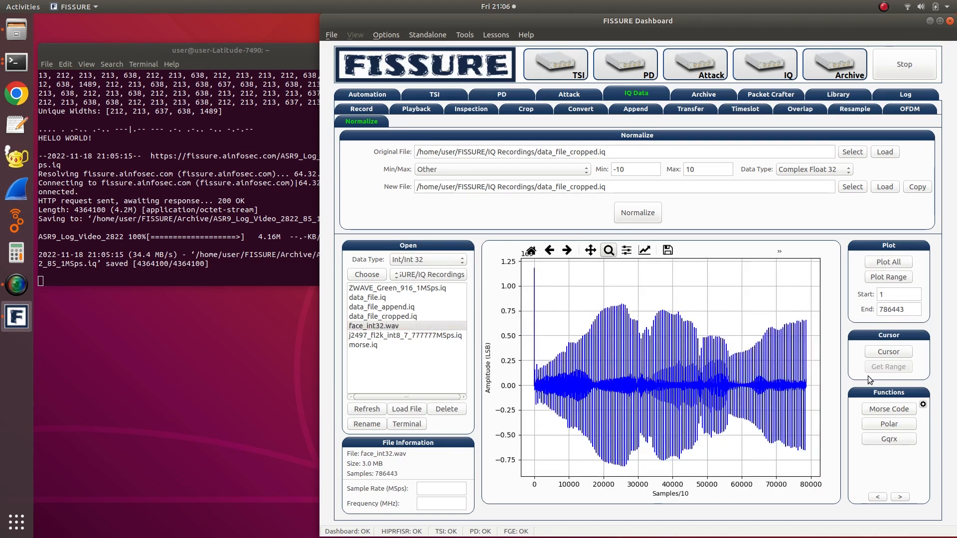
left_click(876, 498)
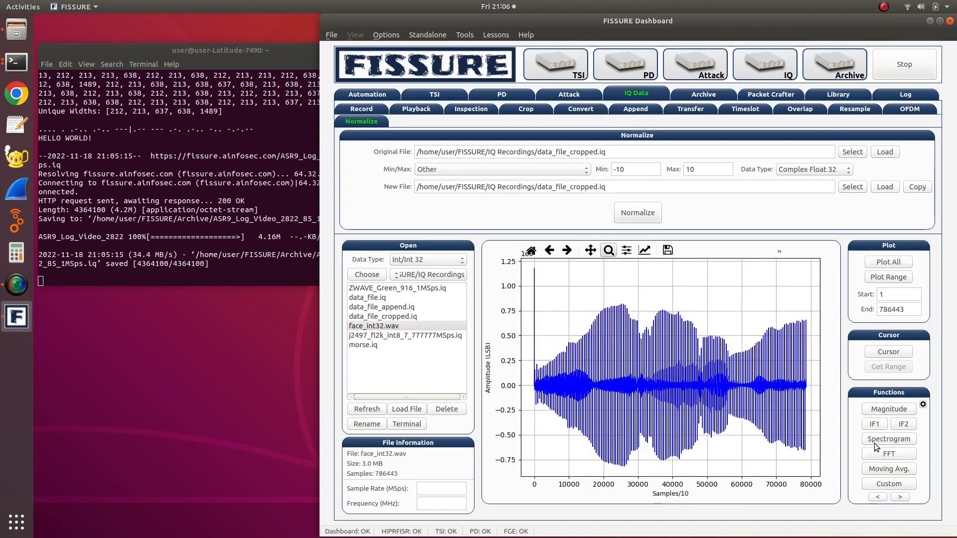
left_click(874, 442)
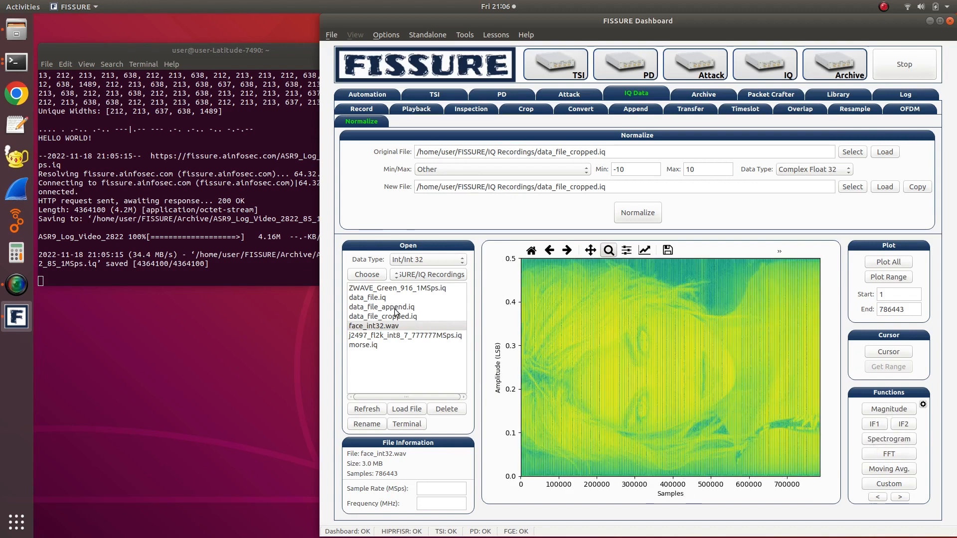
- Load j2497_fl2k_int8_7_777777MSps.iq as Byte/Int 8, plot all of it, inspect the first bursts up close and restore the full plot
left_click(369, 336)
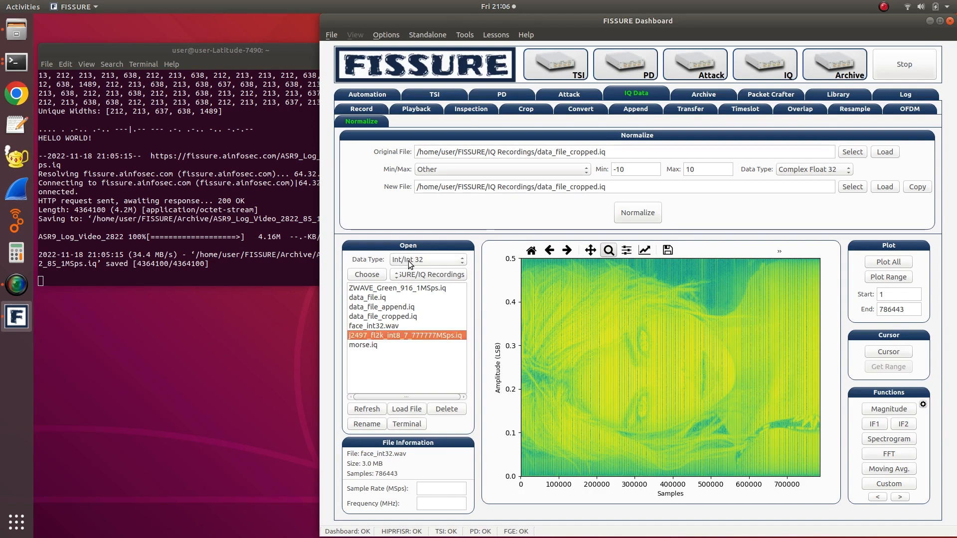
left_click(441, 259)
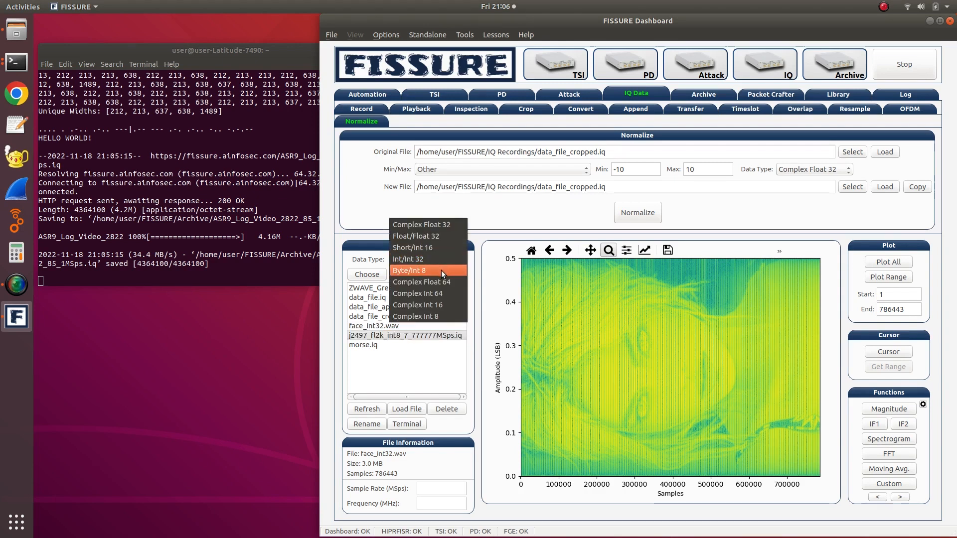
left_click(441, 270)
left_click(425, 336)
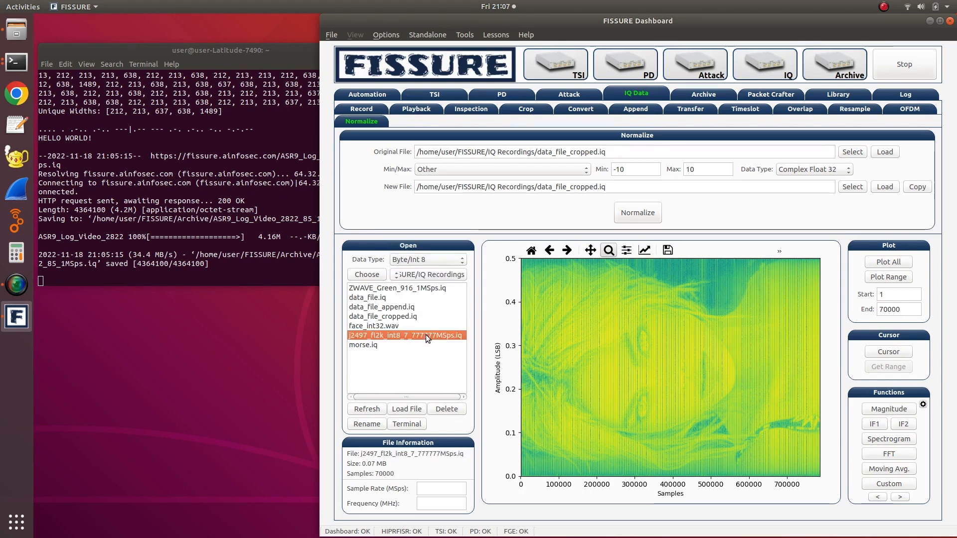
left_click(891, 262)
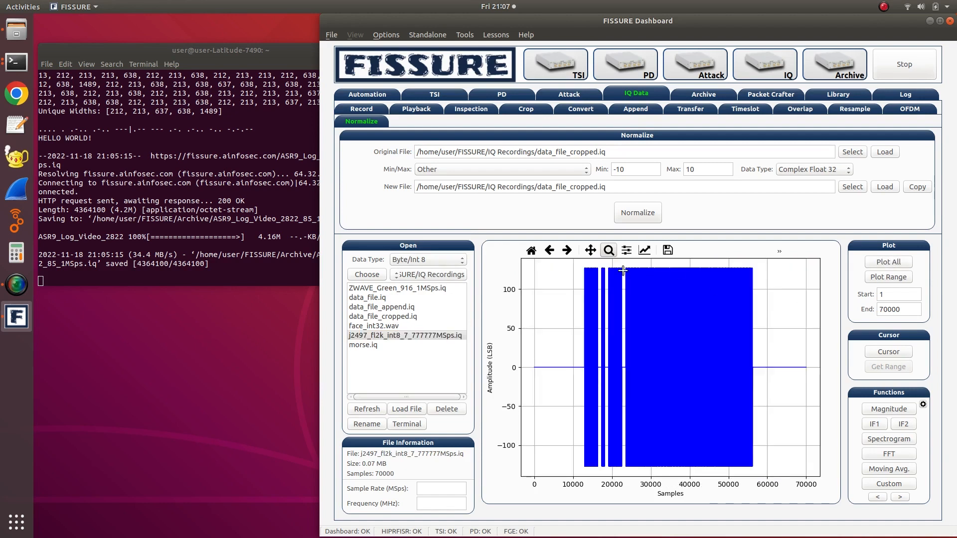
left_click_drag(576, 260, 620, 469)
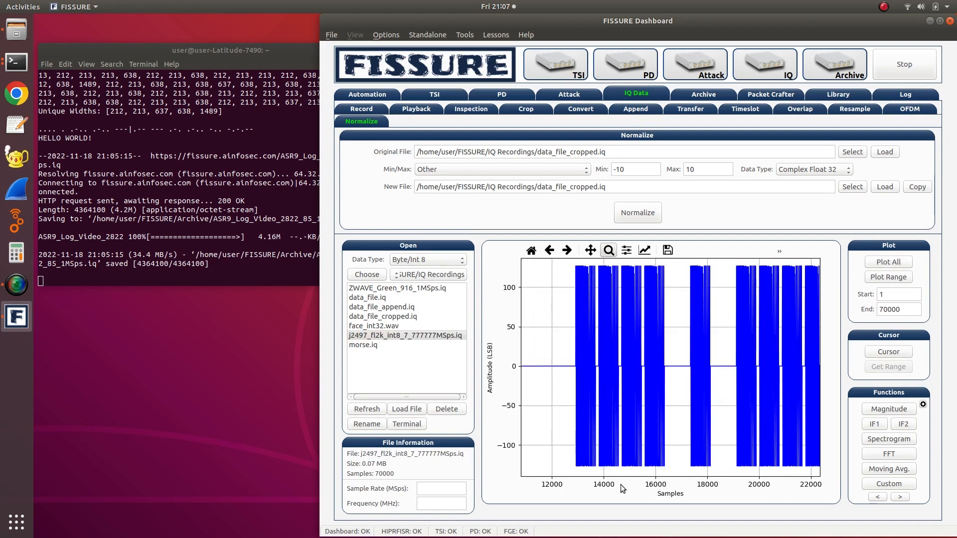
left_click(867, 264)
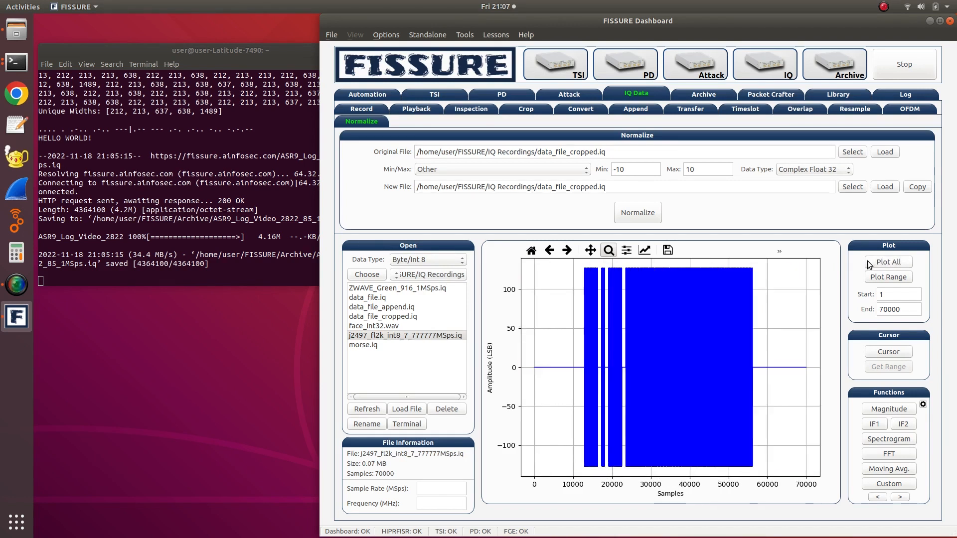
- Reload the j2497 file as Complex Float 32, plot all of it, inspect the first bursts and restore the full plot
left_click(398, 260)
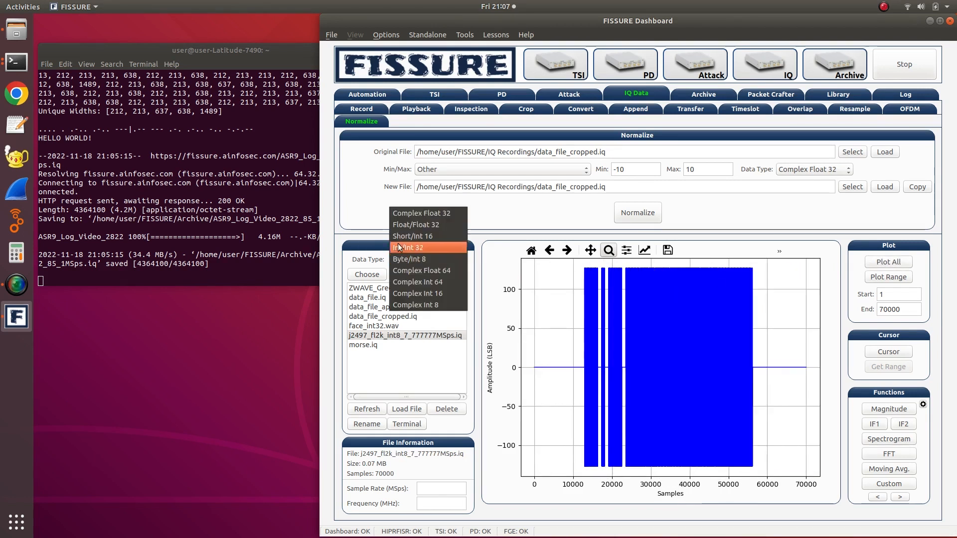
left_click(405, 214)
left_click(408, 335)
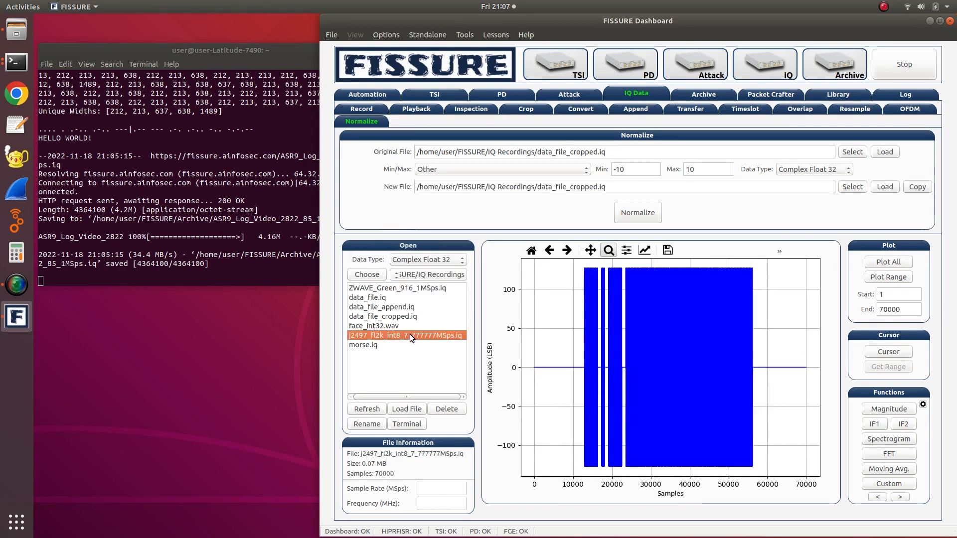
left_click(871, 264)
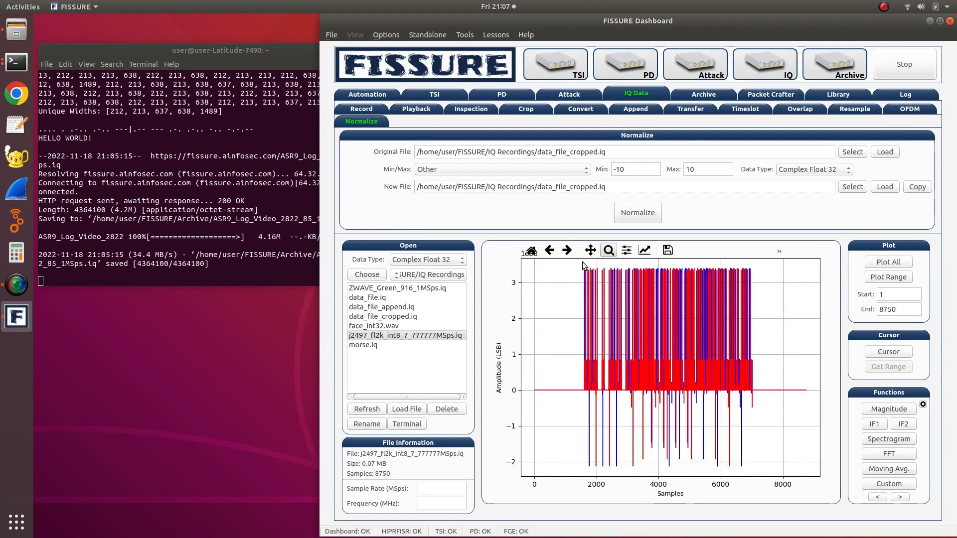
left_click_drag(583, 263, 622, 433)
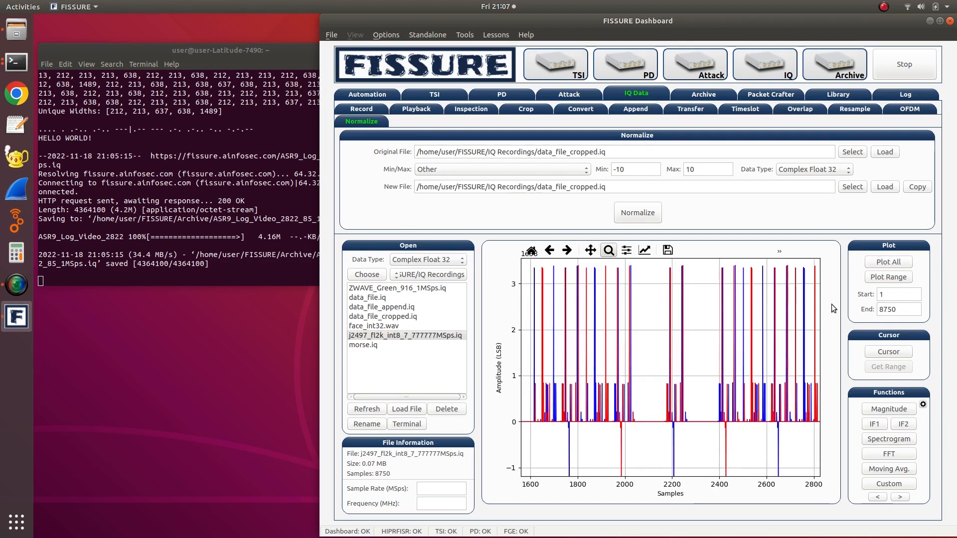
left_click(894, 261)
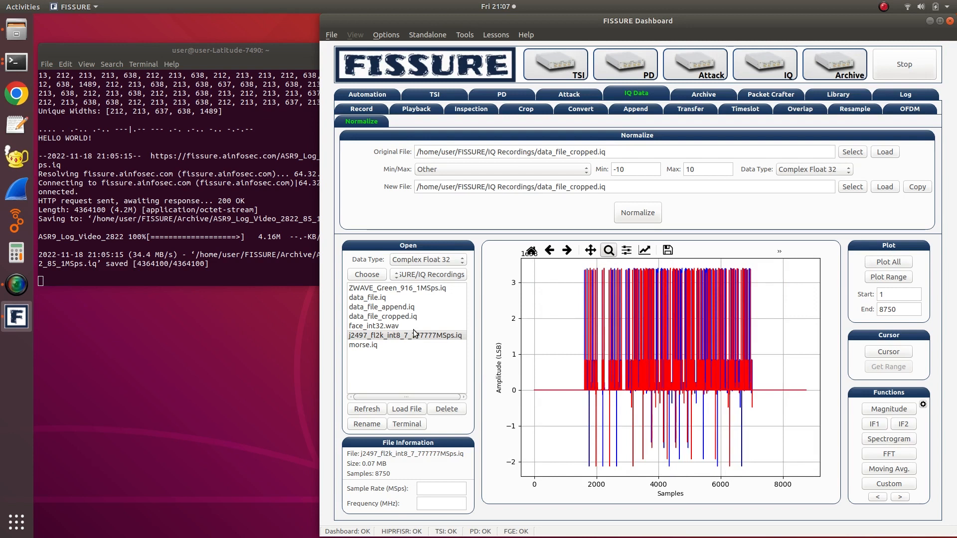
- Set the data type back to Byte/Int 8, reload the j2497 file and plot all of it
left_click(417, 258)
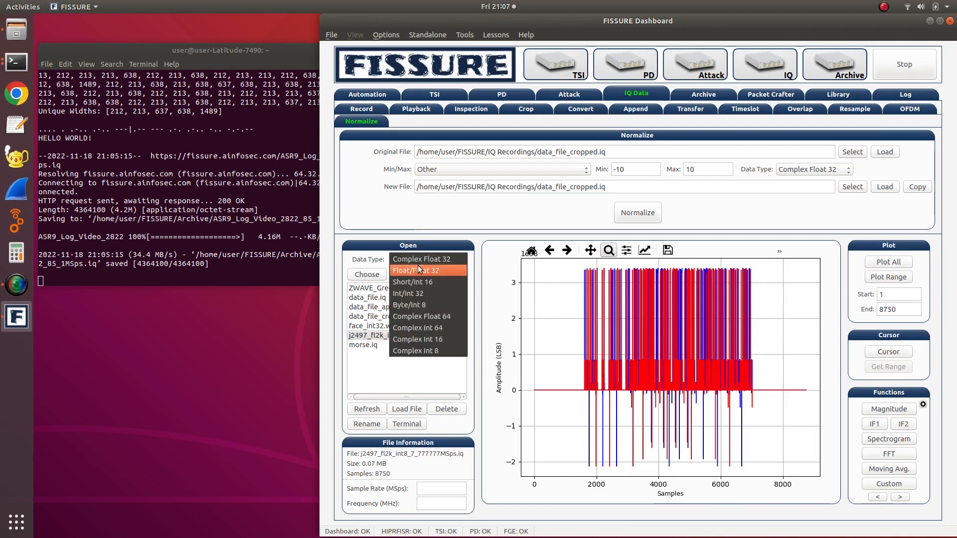
left_click(413, 305)
left_click(427, 335)
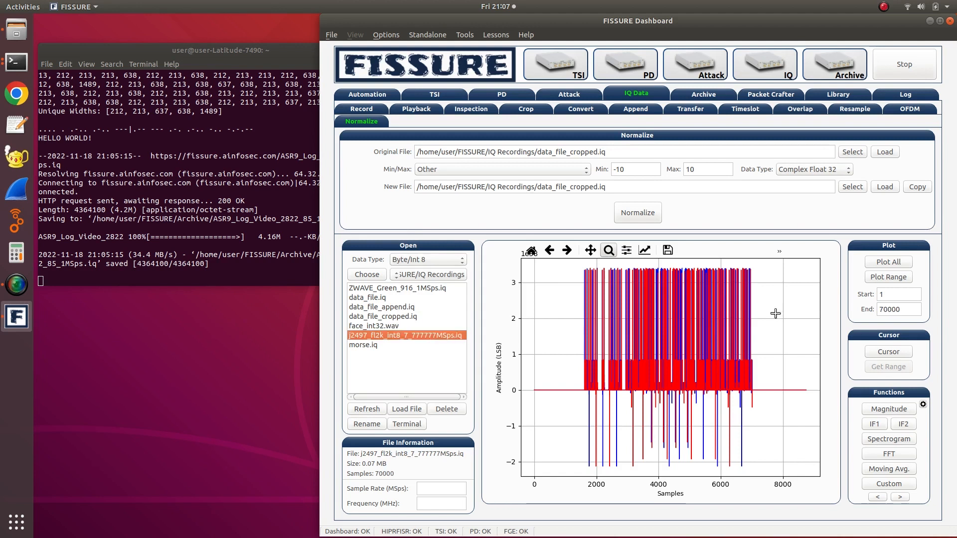
left_click(868, 264)
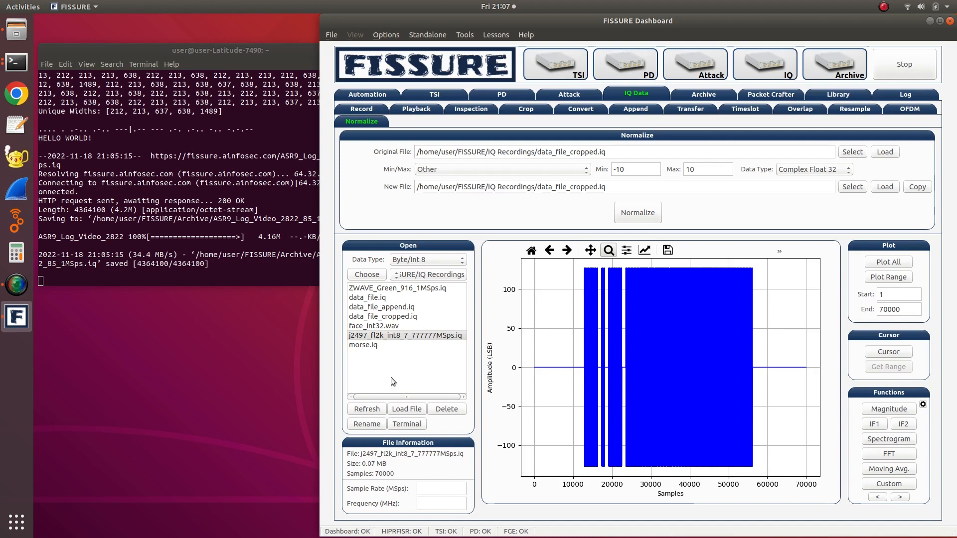
- Load ZWAVE_Green_916_1MSps.iq as Byte/Int 8 and plot all of it
left_click(371, 289)
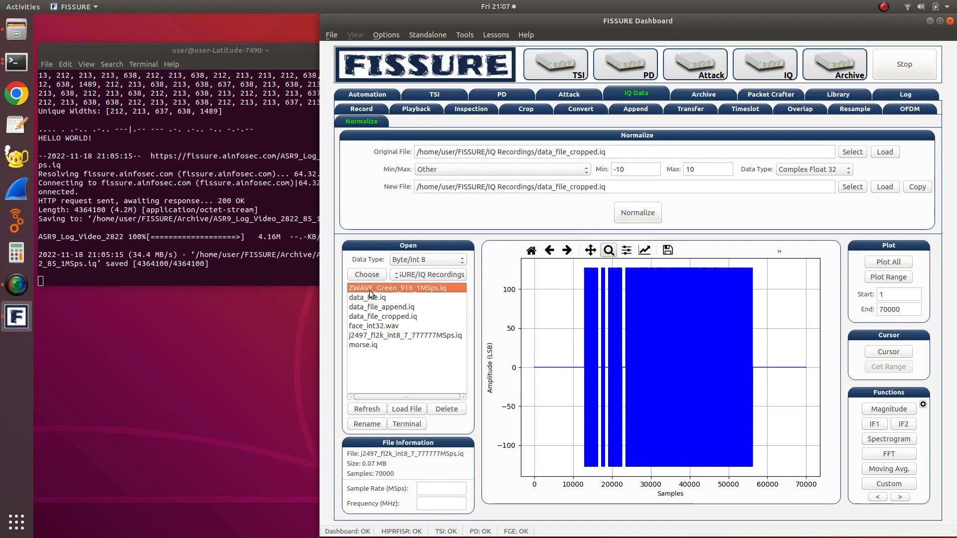
double_click(369, 289)
left_click(878, 263)
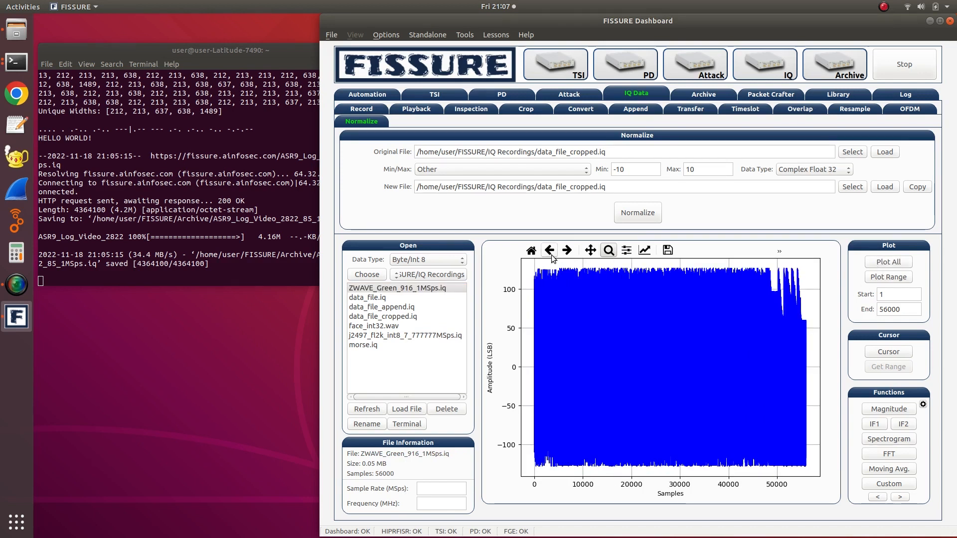
- Set the data type to Complex Float 32, reload ZWAVE_Green_916_1MSps.iq and plot all of it
left_click(441, 260)
left_click(426, 212)
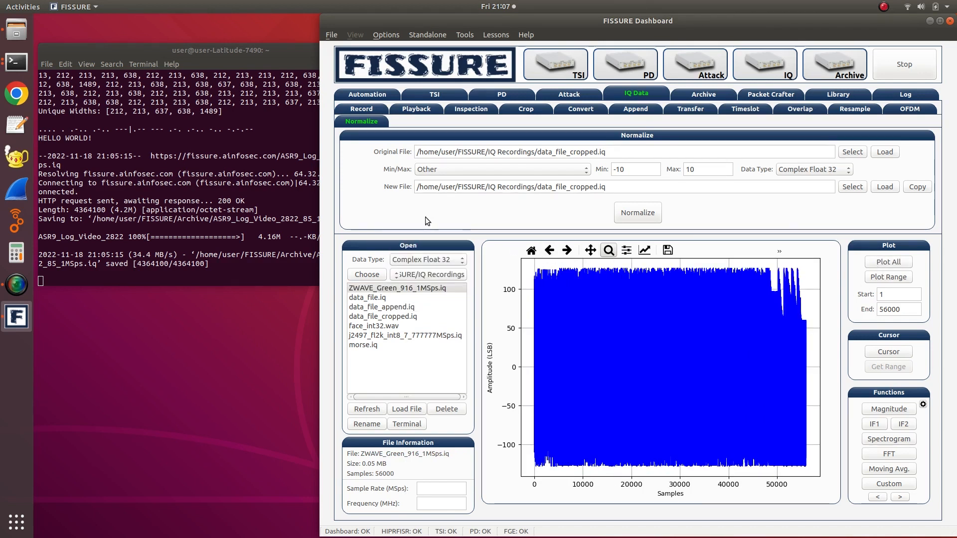
left_click(411, 289)
left_click(868, 265)
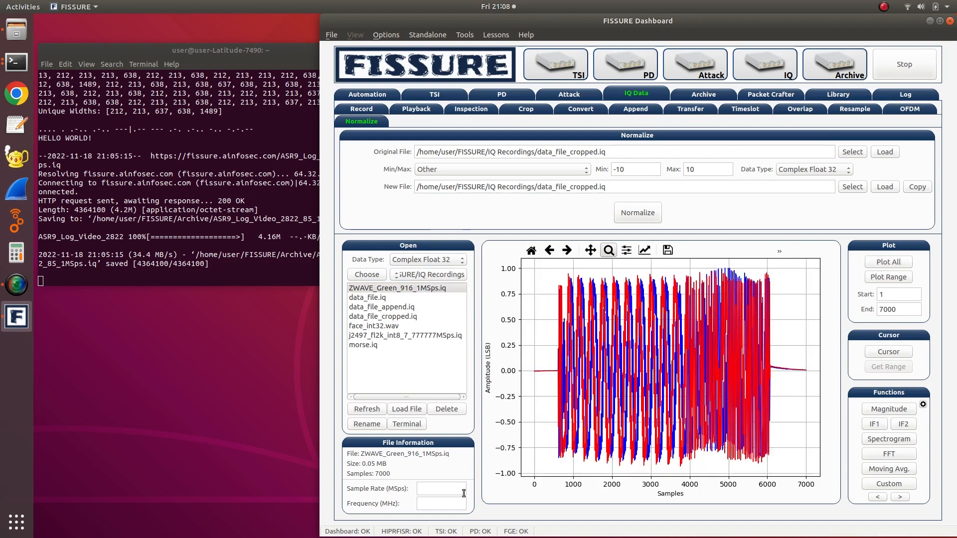
- Set the ZWAVE file's sample rate to 1 MSps and frequency to 916 MHz, and open it in Gqrx
type("1")
left_click(896, 497)
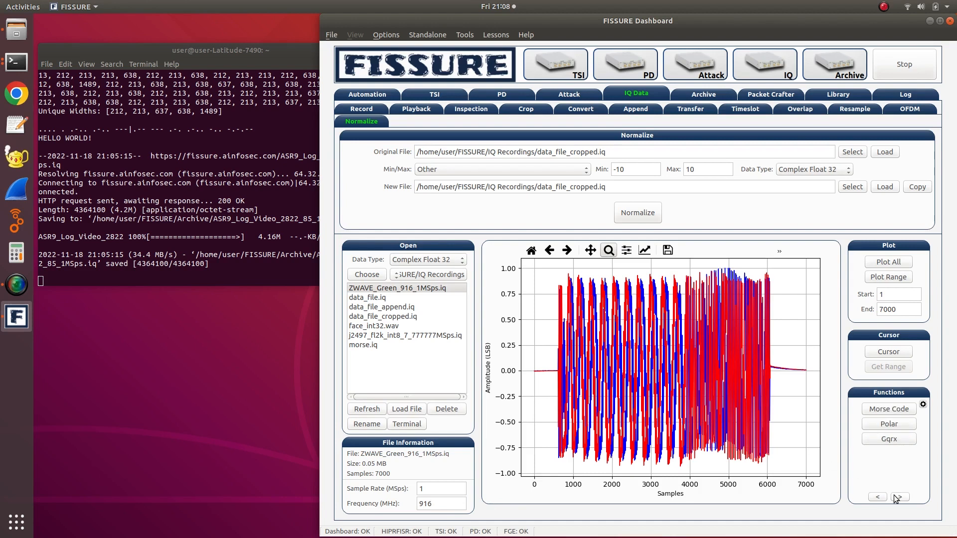
left_click(877, 441)
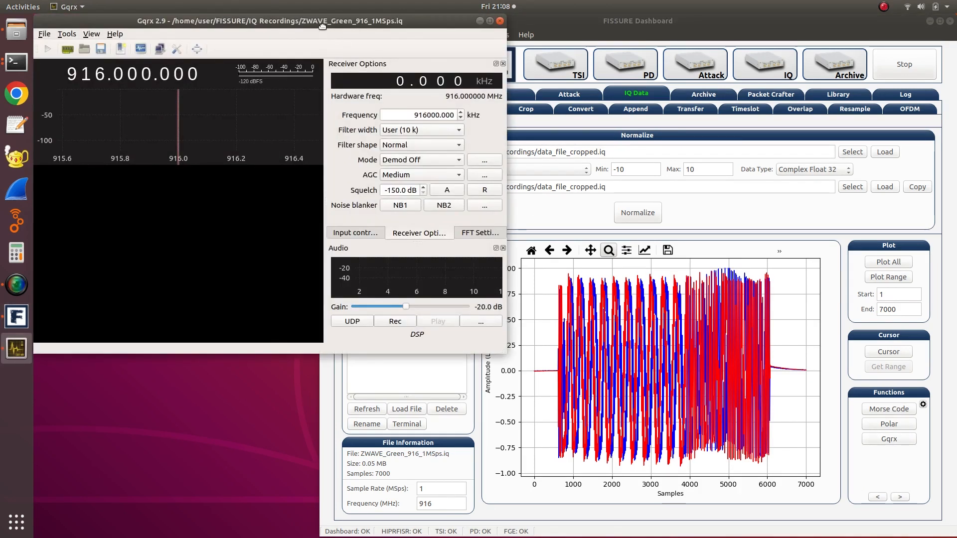
- Run the ZWAVE recording in Gqrx to view its spectrum and waterfall, stop it and return to FISSURE's main plot functions
left_click_drag(322, 26, 403, 73)
left_click(131, 95)
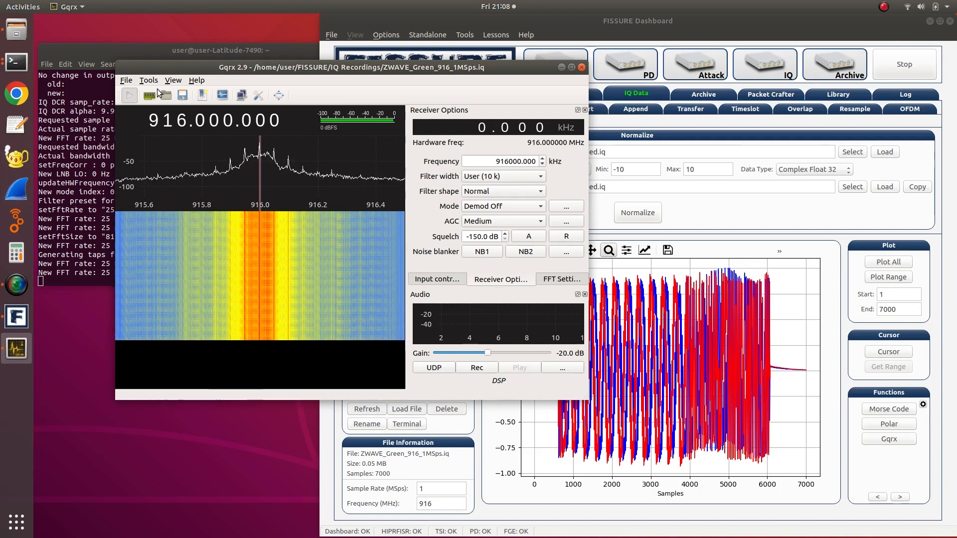
left_click(129, 95)
left_click(581, 67)
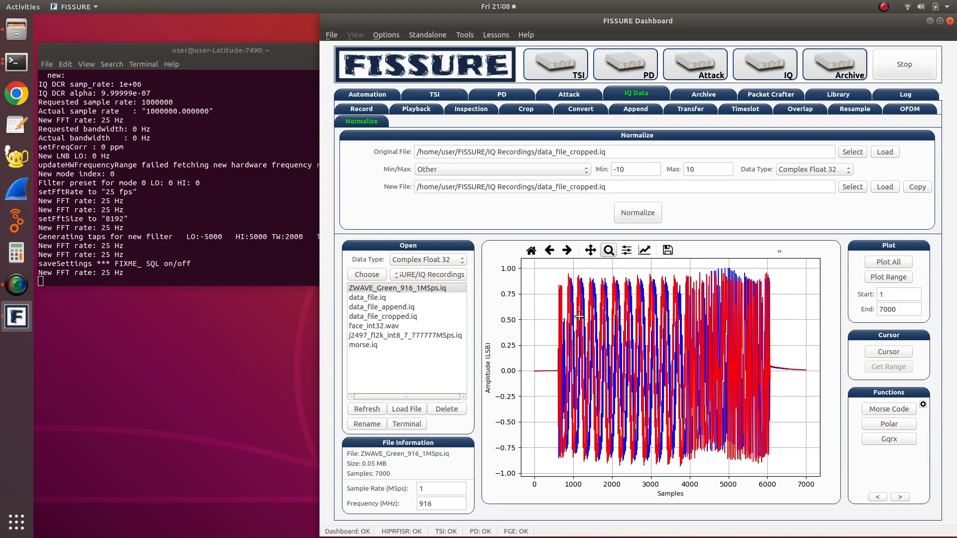
left_click(881, 498)
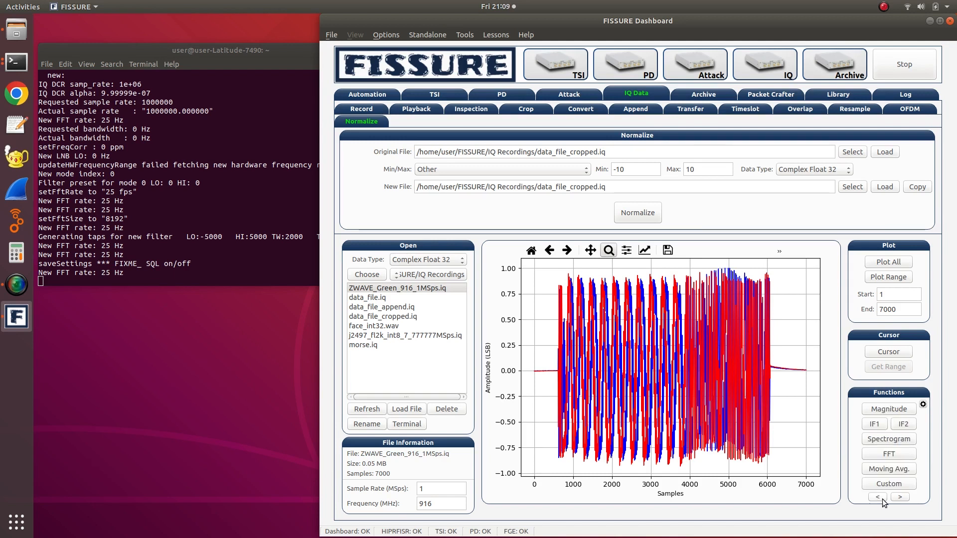